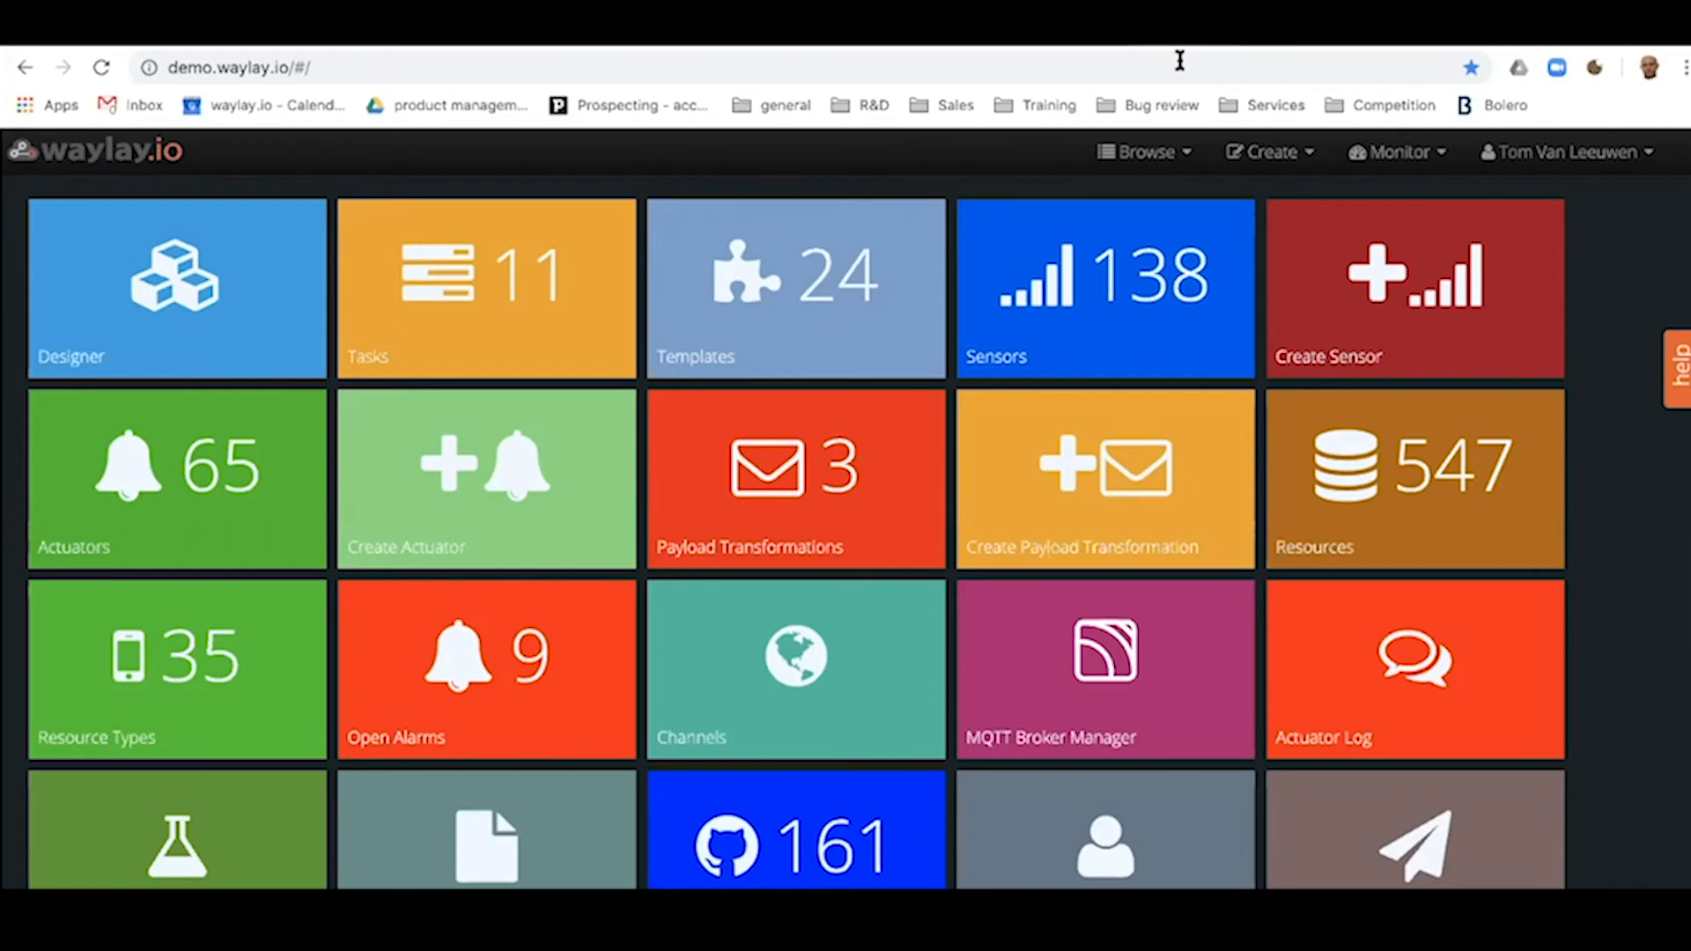
Step: Search the resources for "oven" and open the connected oven resource
{"action": "left_click", "coordinate": [1410, 452]}
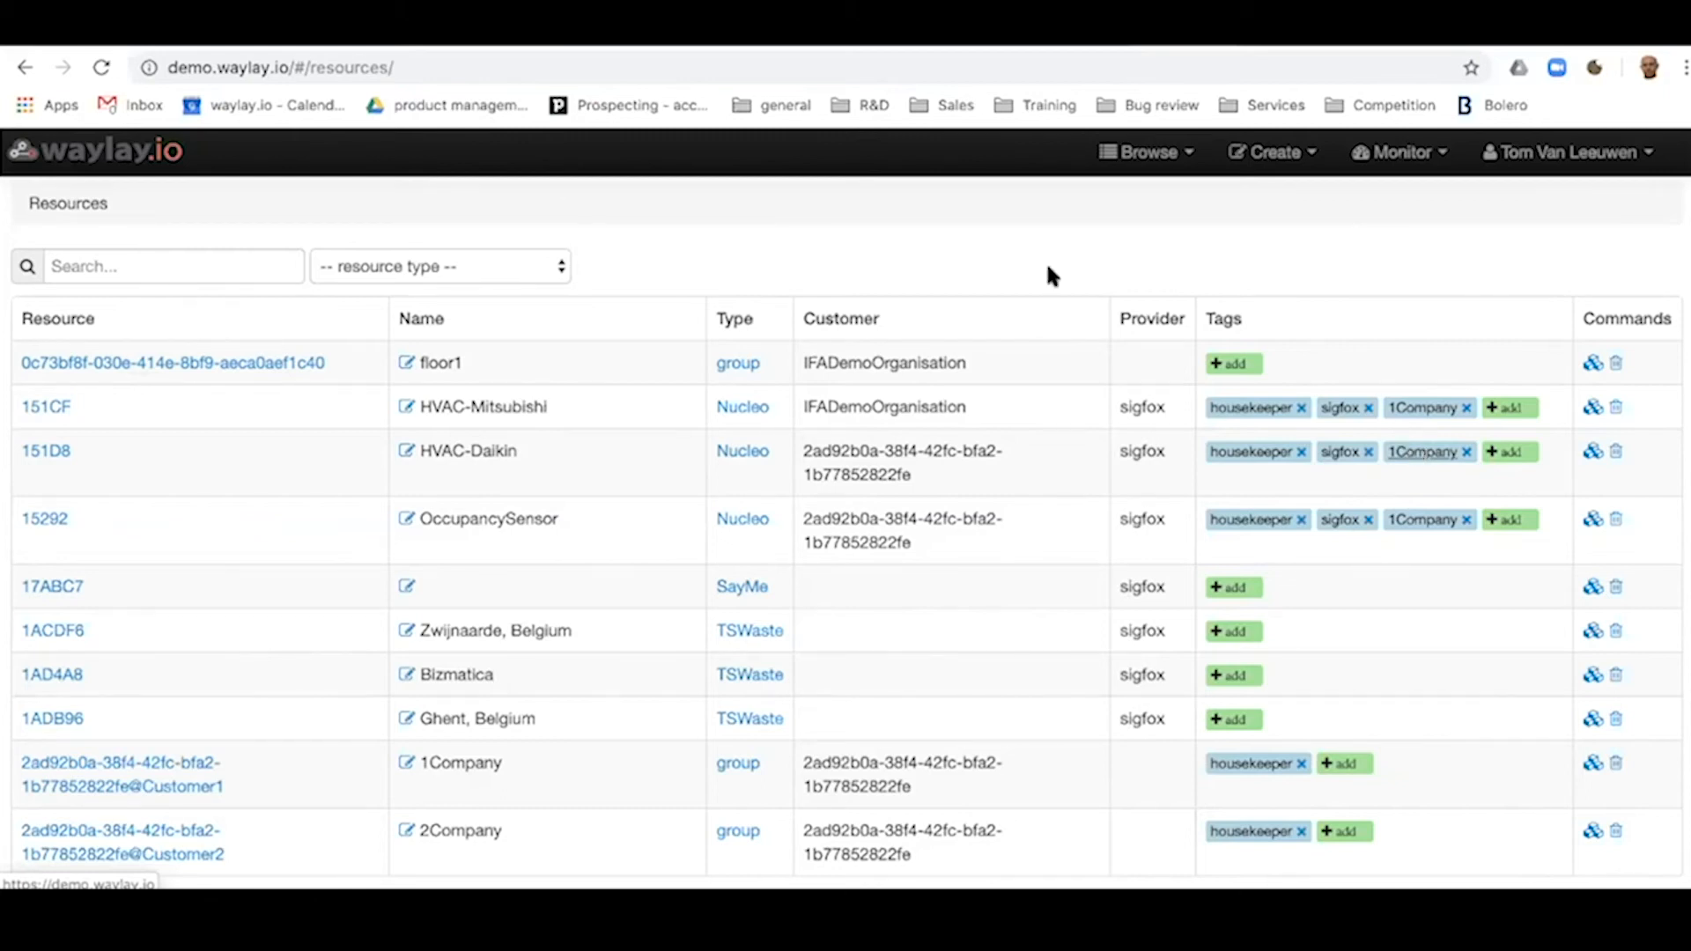
{"action": "left_click", "coordinate": [244, 265]}
{"action": "type", "text": "oven"}
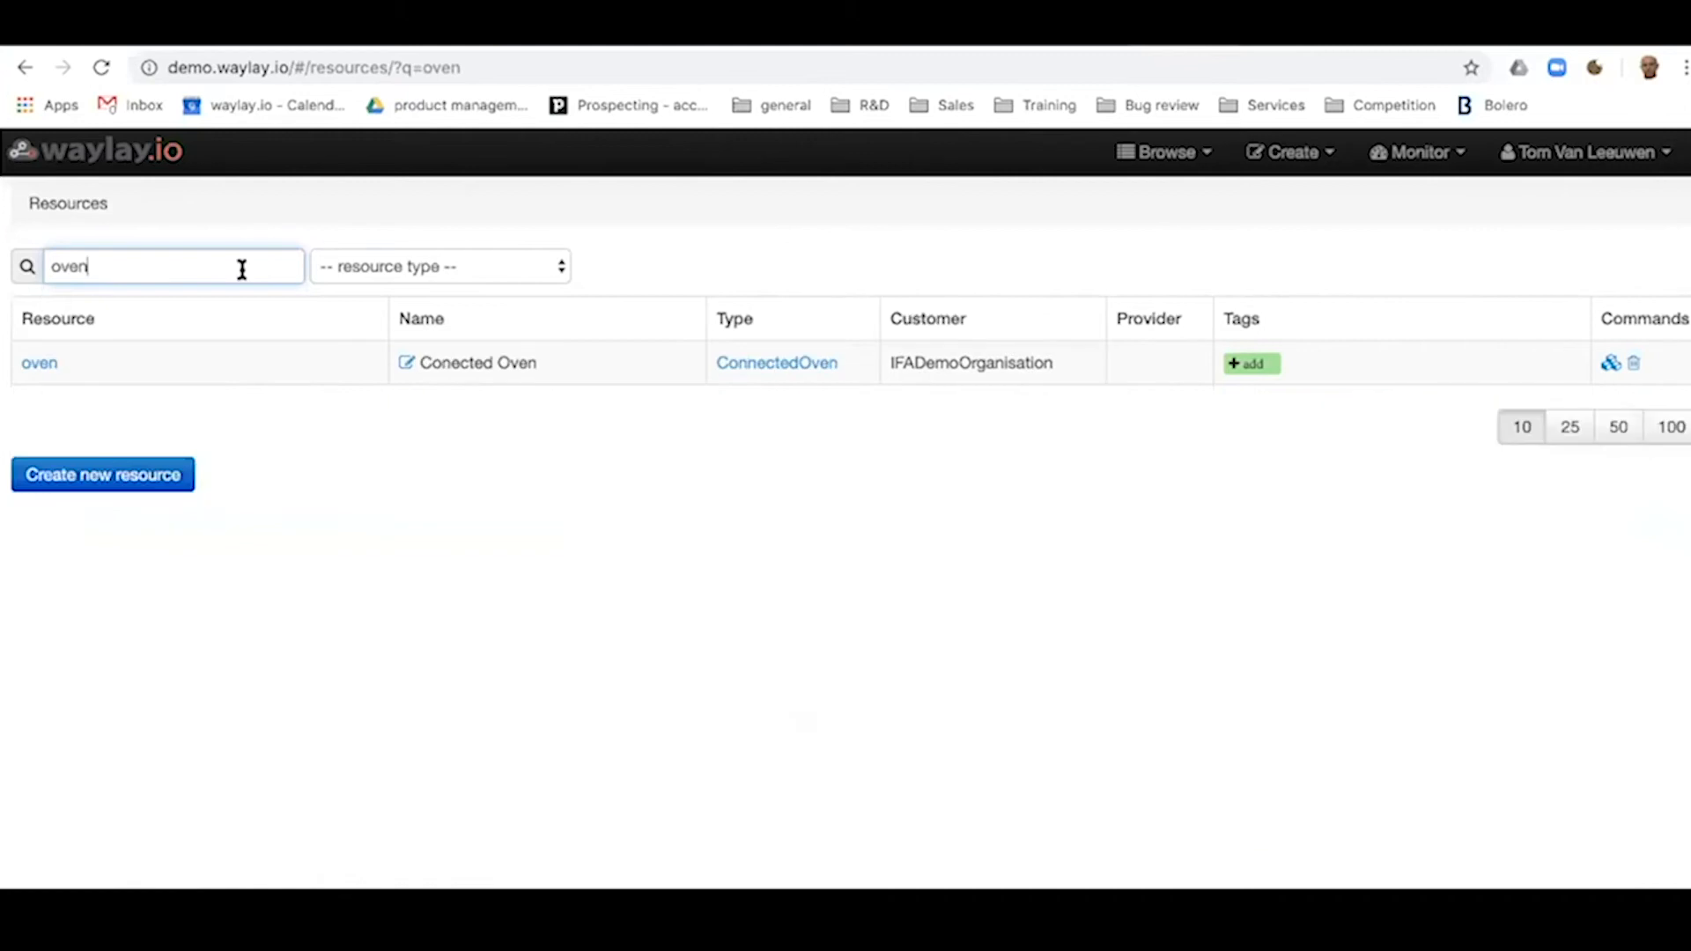
{"action": "left_click", "coordinate": [49, 364]}
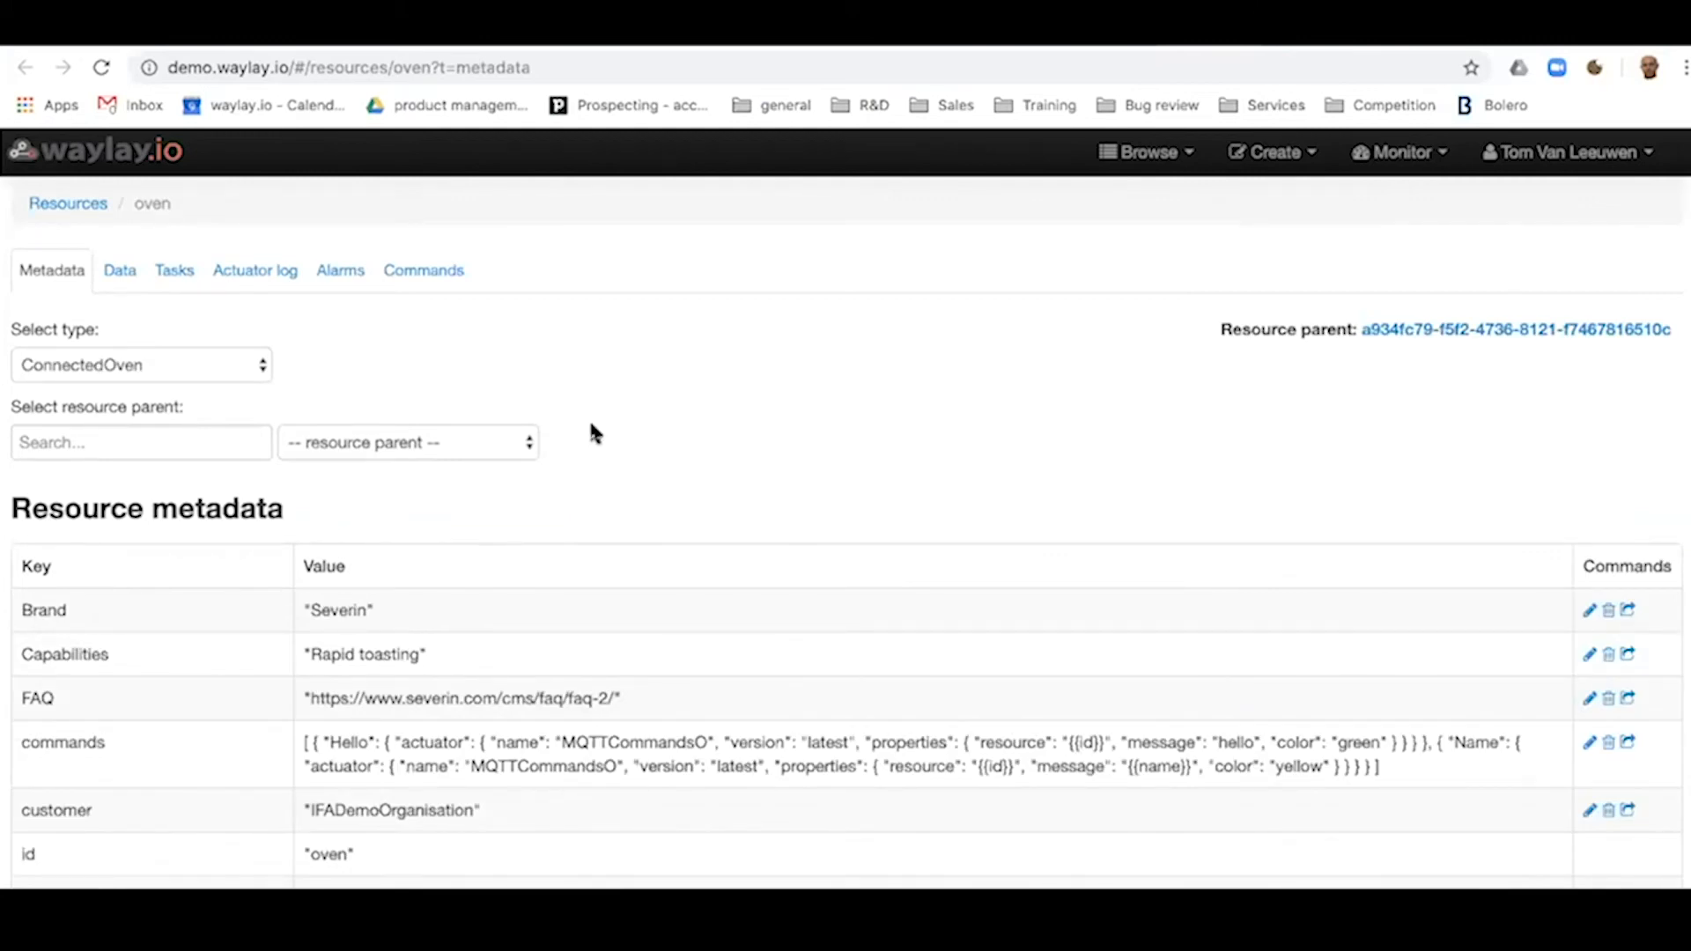
Step: Examine the oven's resource metadata, from brand and capabilities through commands, metrics and position
{"action": "scroll", "coordinate": [560, 450], "scroll_direction": "down", "scroll_amount": 4}
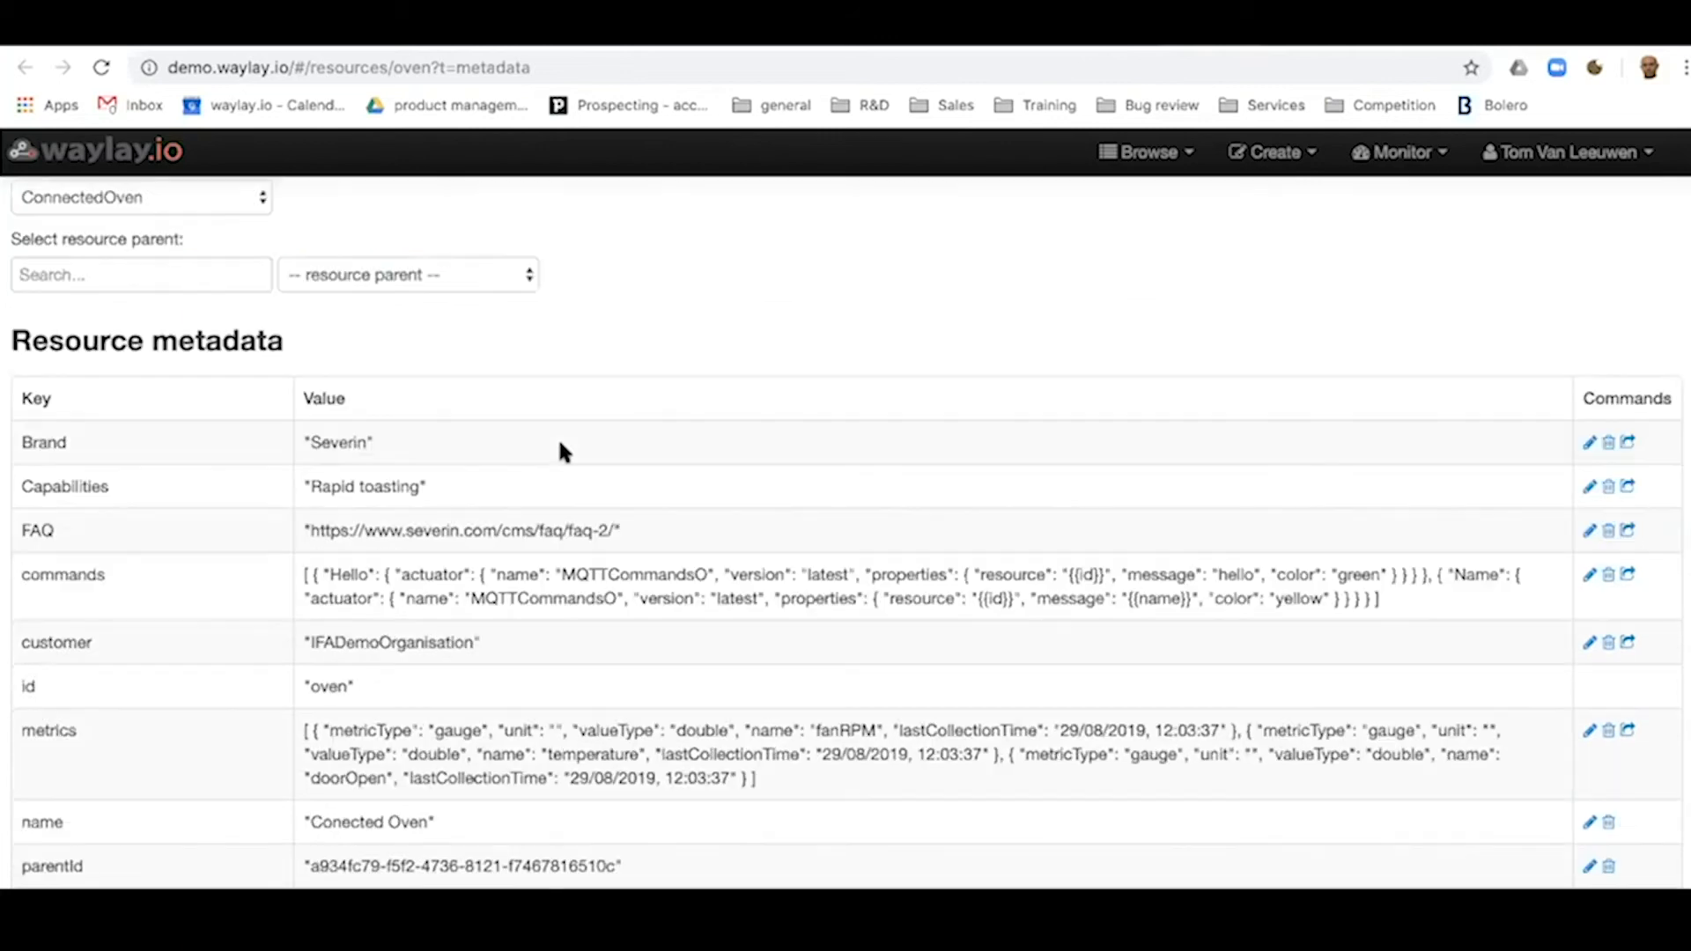
{"action": "scroll", "coordinate": [563, 449], "scroll_direction": "down", "scroll_amount": 1}
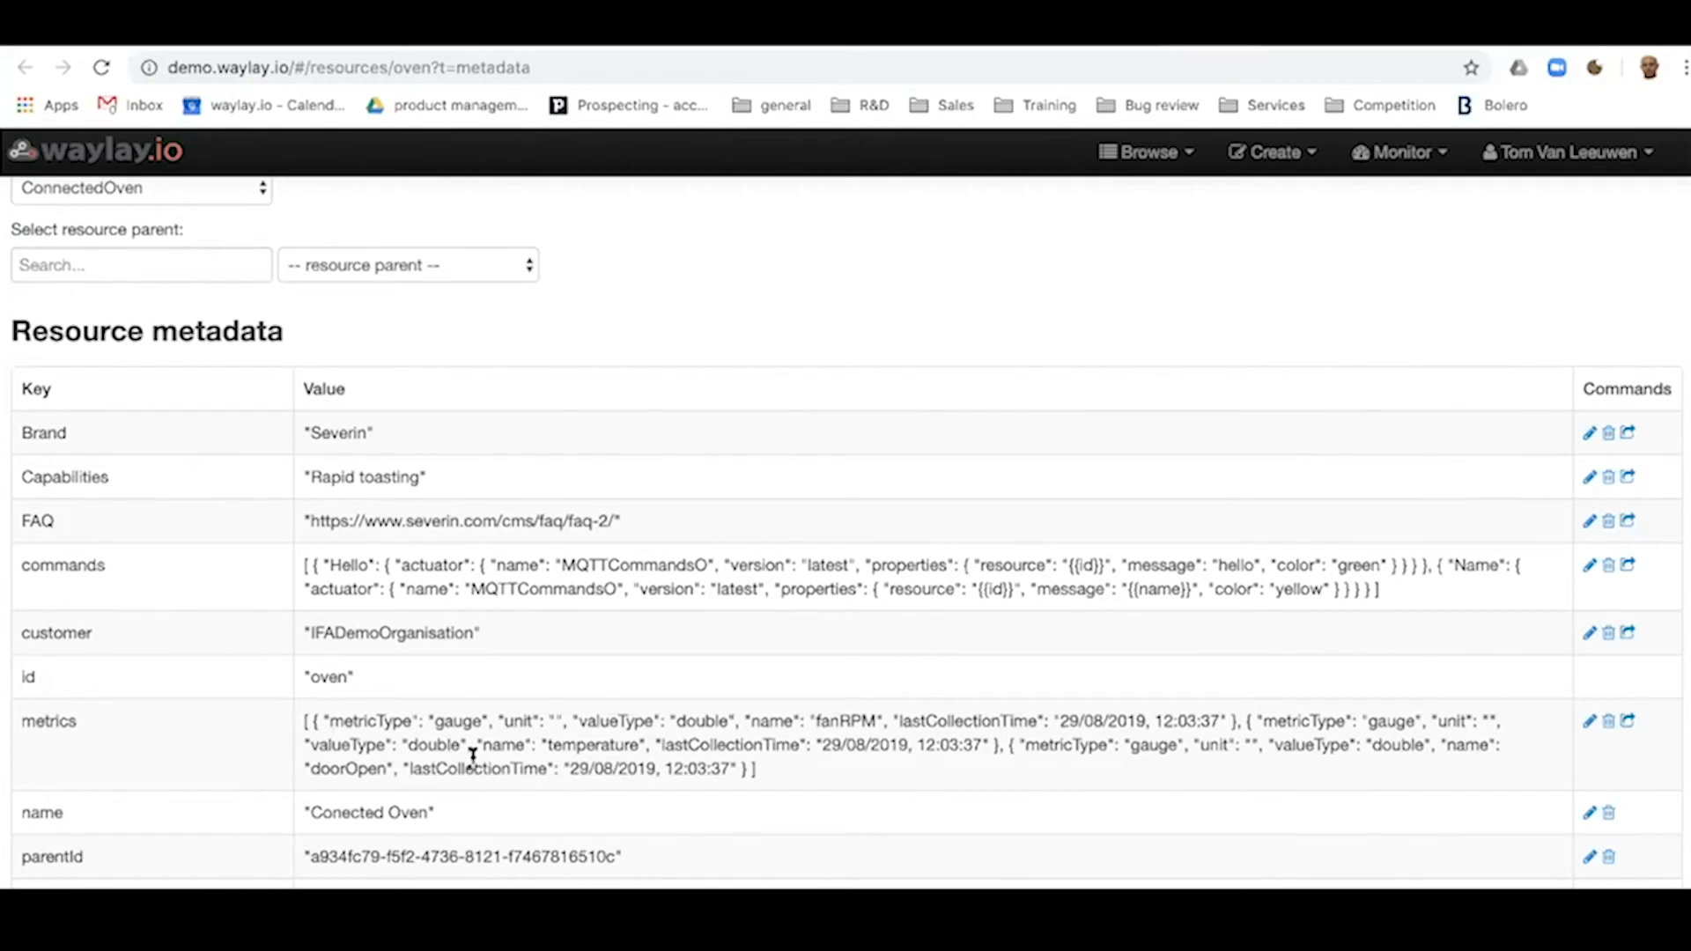
{"action": "scroll", "coordinate": [336, 747], "scroll_direction": "down", "scroll_amount": 10}
{"action": "scroll", "coordinate": [334, 753], "scroll_direction": "up", "scroll_amount": 6}
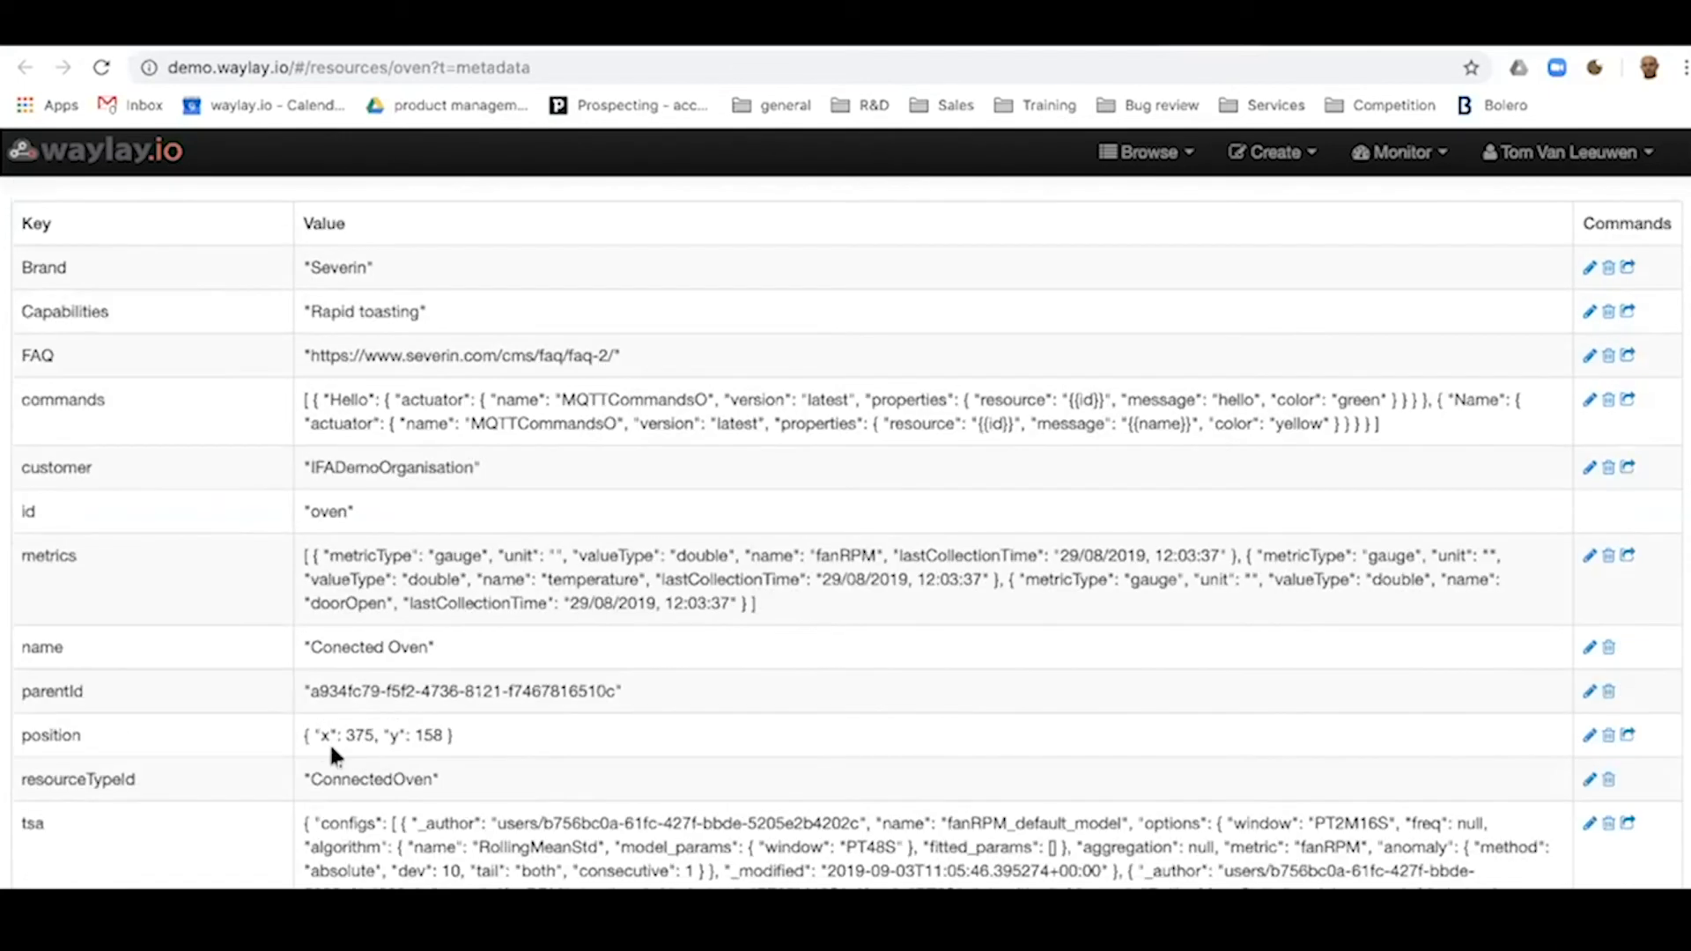
{"action": "scroll", "coordinate": [327, 740], "scroll_direction": "up", "scroll_amount": 3}
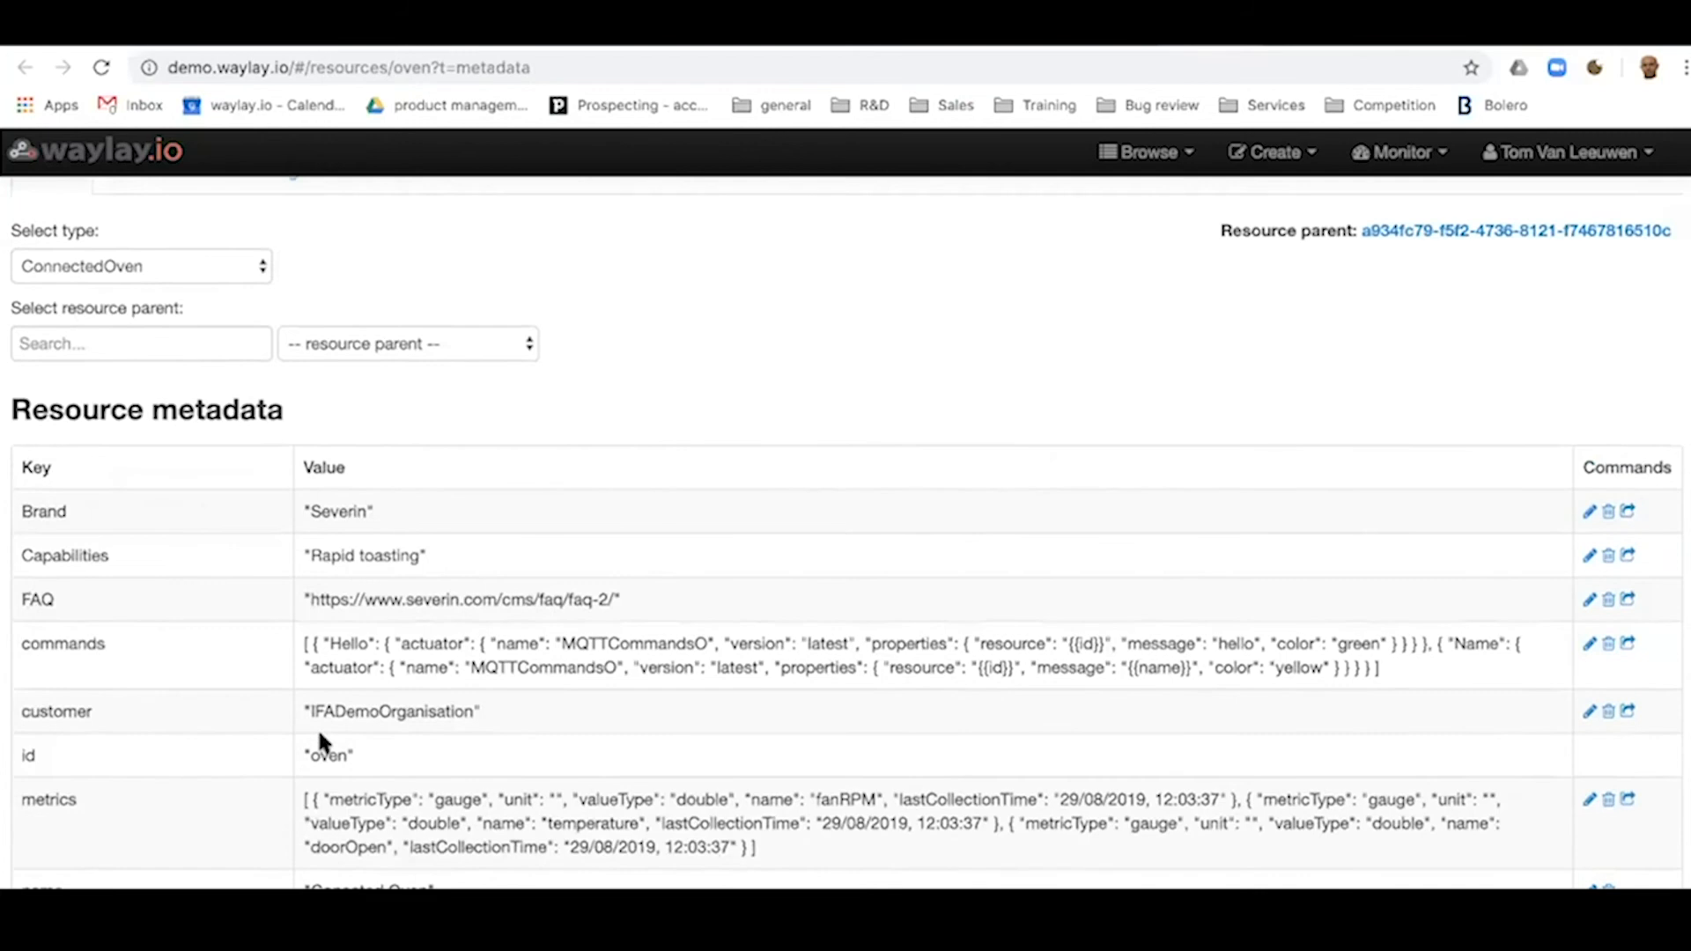
{"action": "scroll", "coordinate": [317, 733], "scroll_direction": "up", "scroll_amount": 1}
Step: Open the oven's data, bring up its time series analytics and dismiss the warning
{"action": "left_click", "coordinate": [114, 270]}
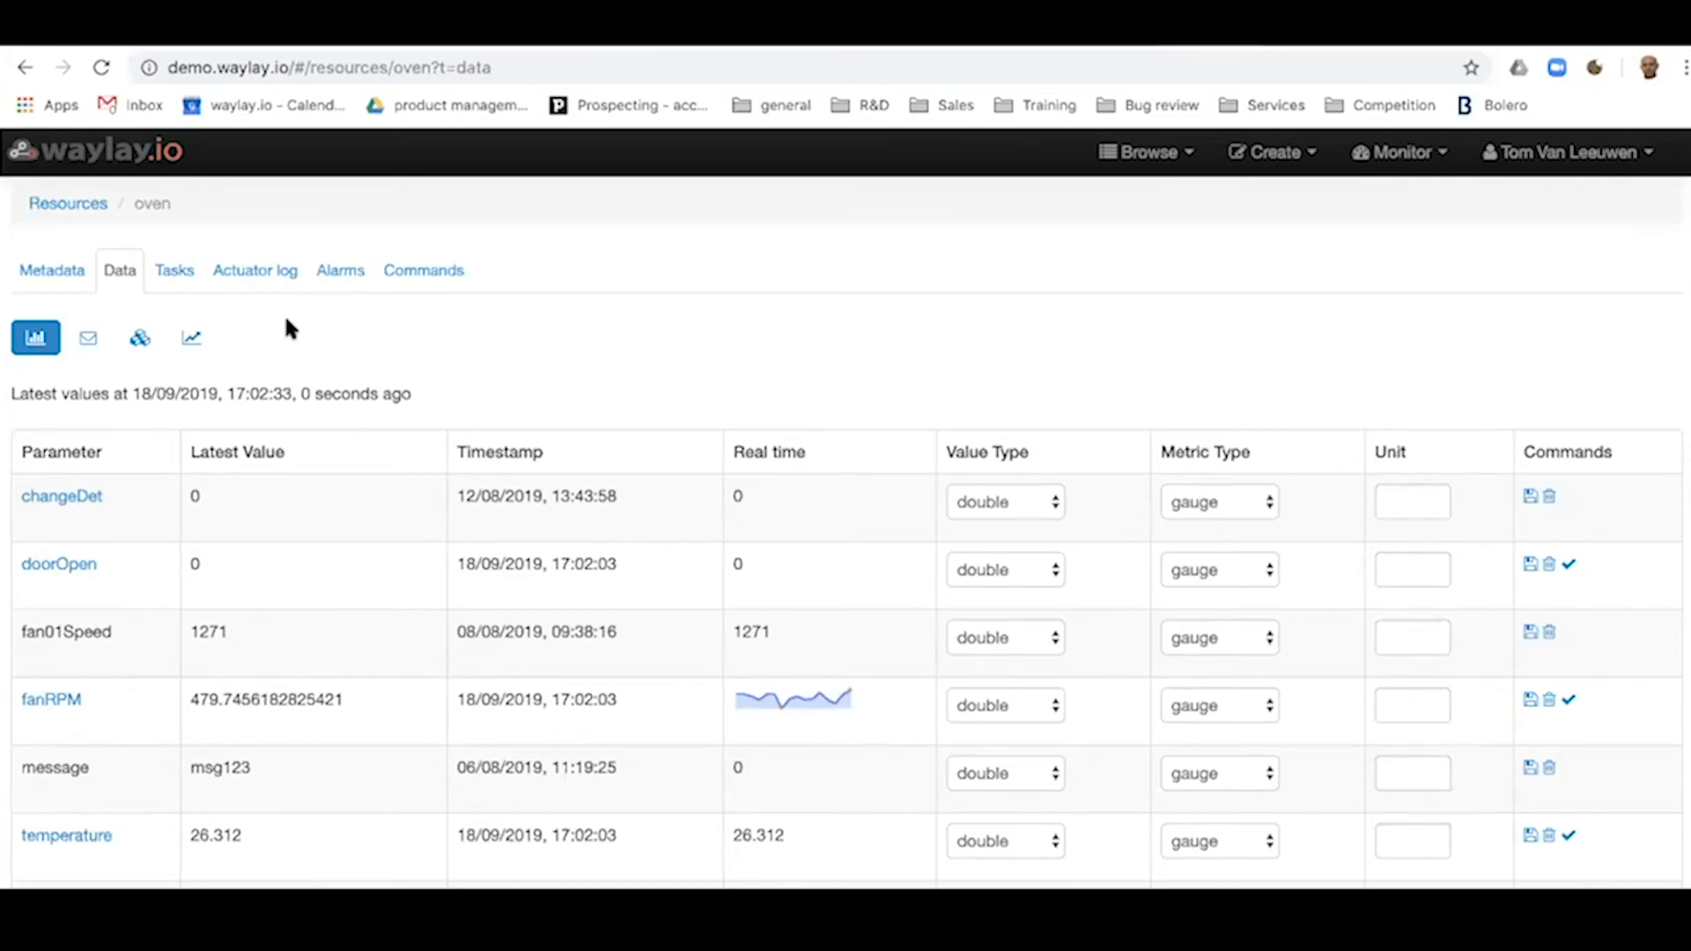
{"action": "left_click", "coordinate": [195, 339]}
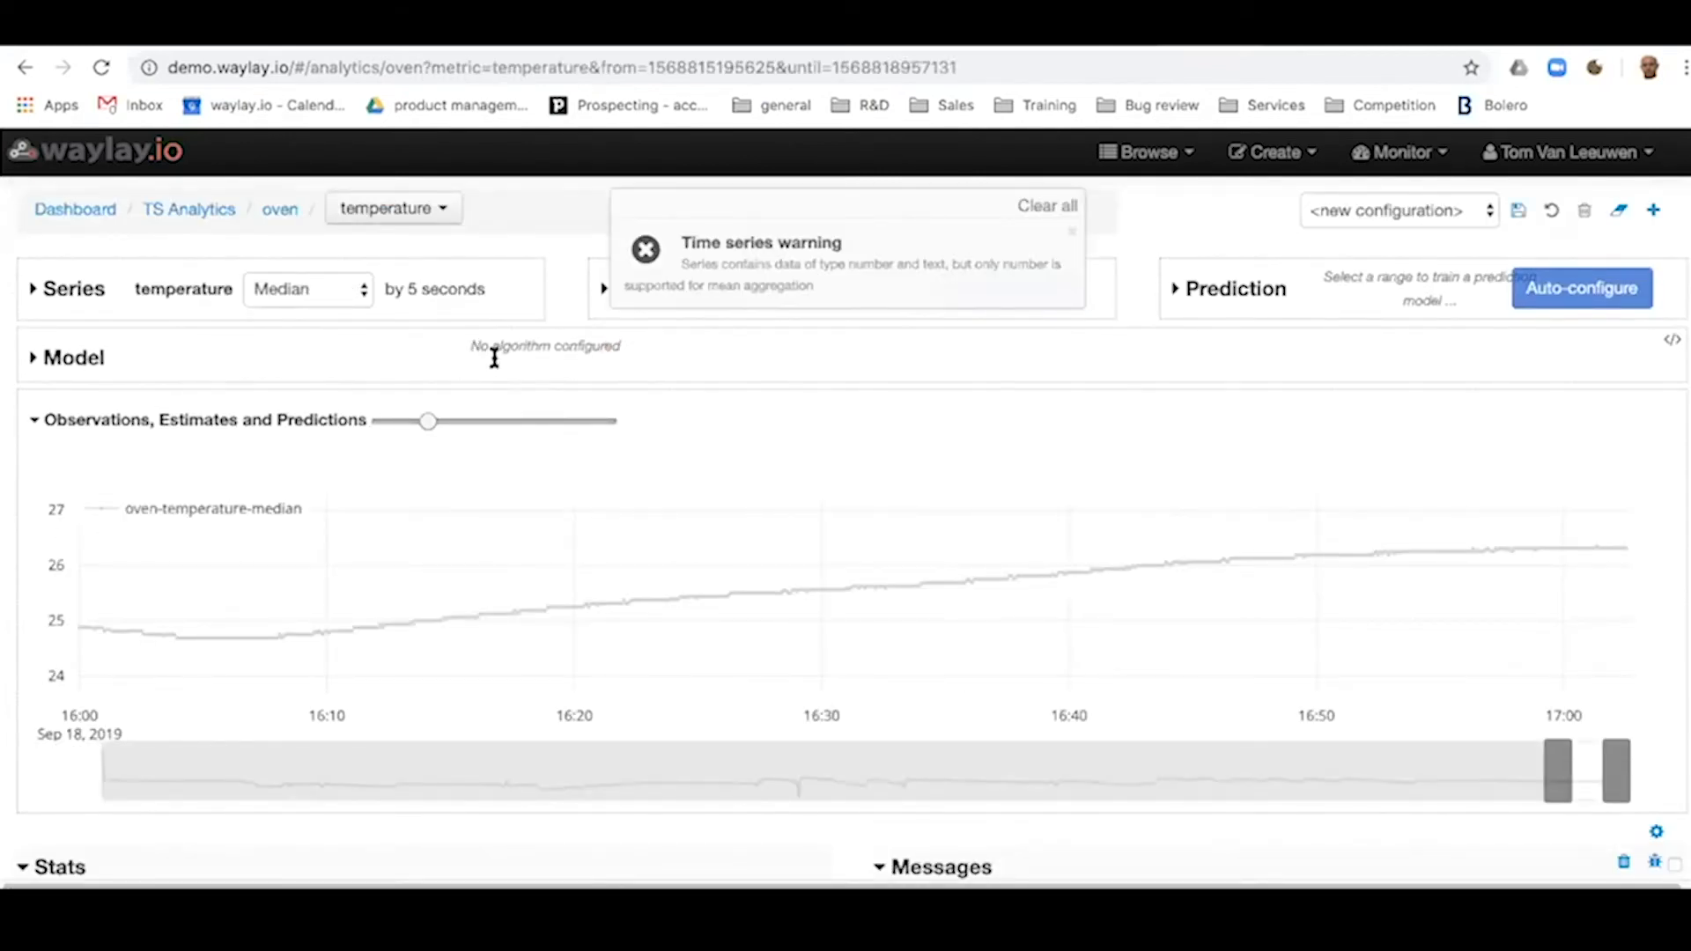
{"action": "left_click", "coordinate": [1071, 208]}
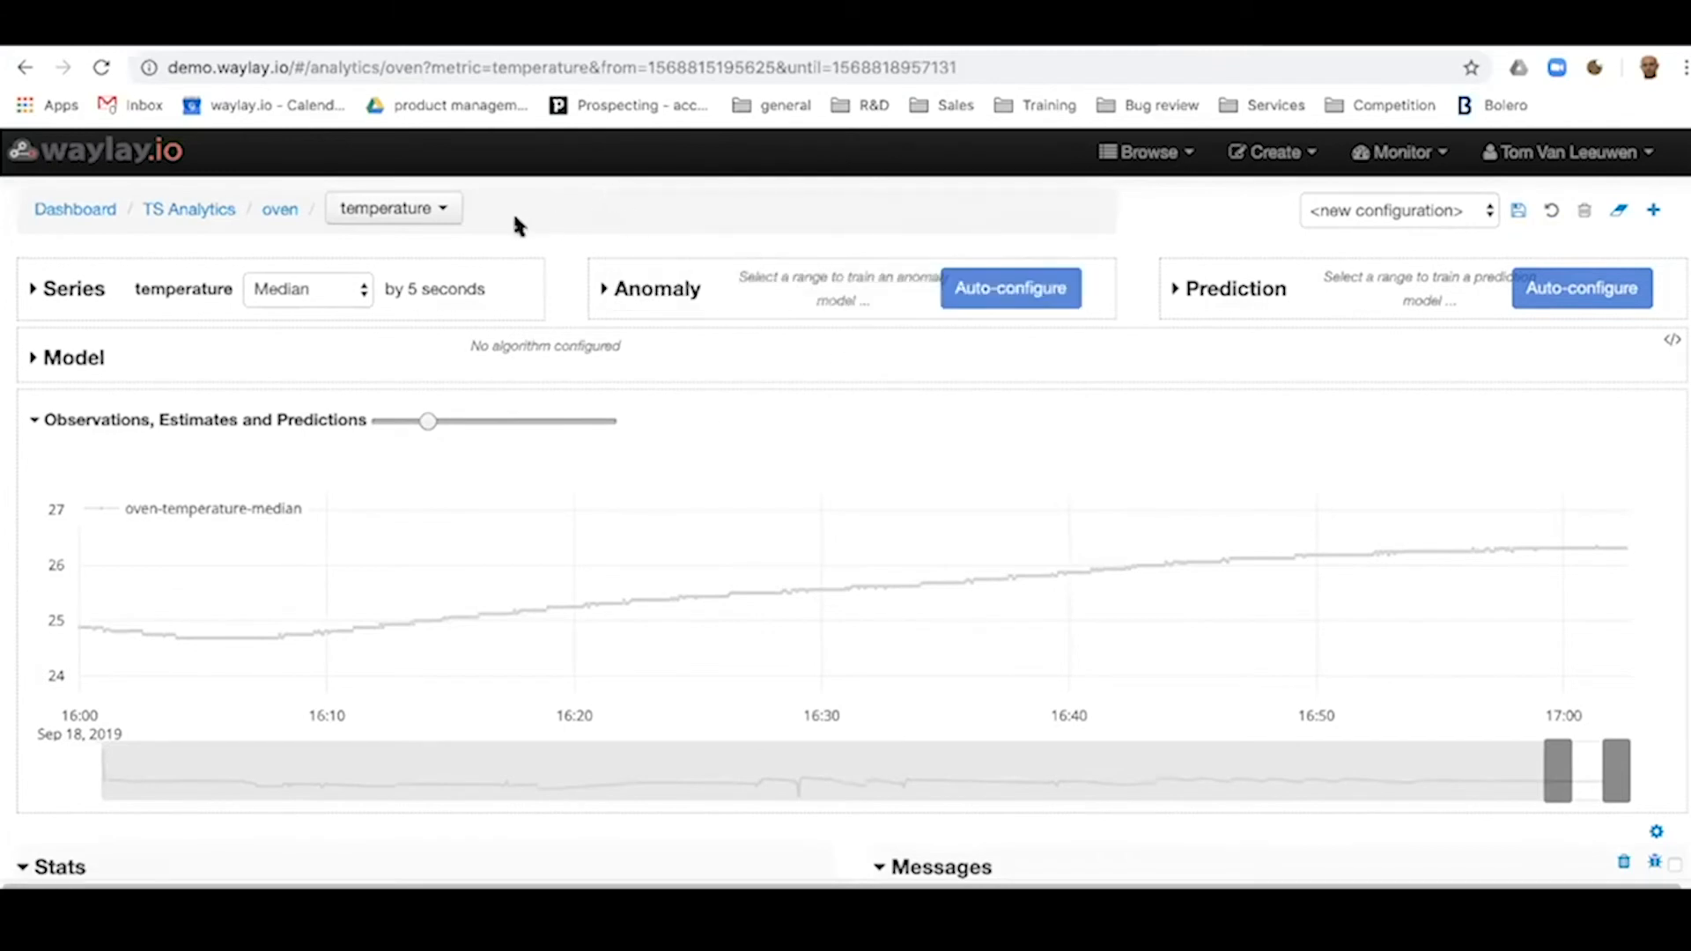
Step: Switch the analyzed series to fanRPM and extend the plotted time range back to about 23 August 2019
{"action": "left_click", "coordinate": [441, 210]}
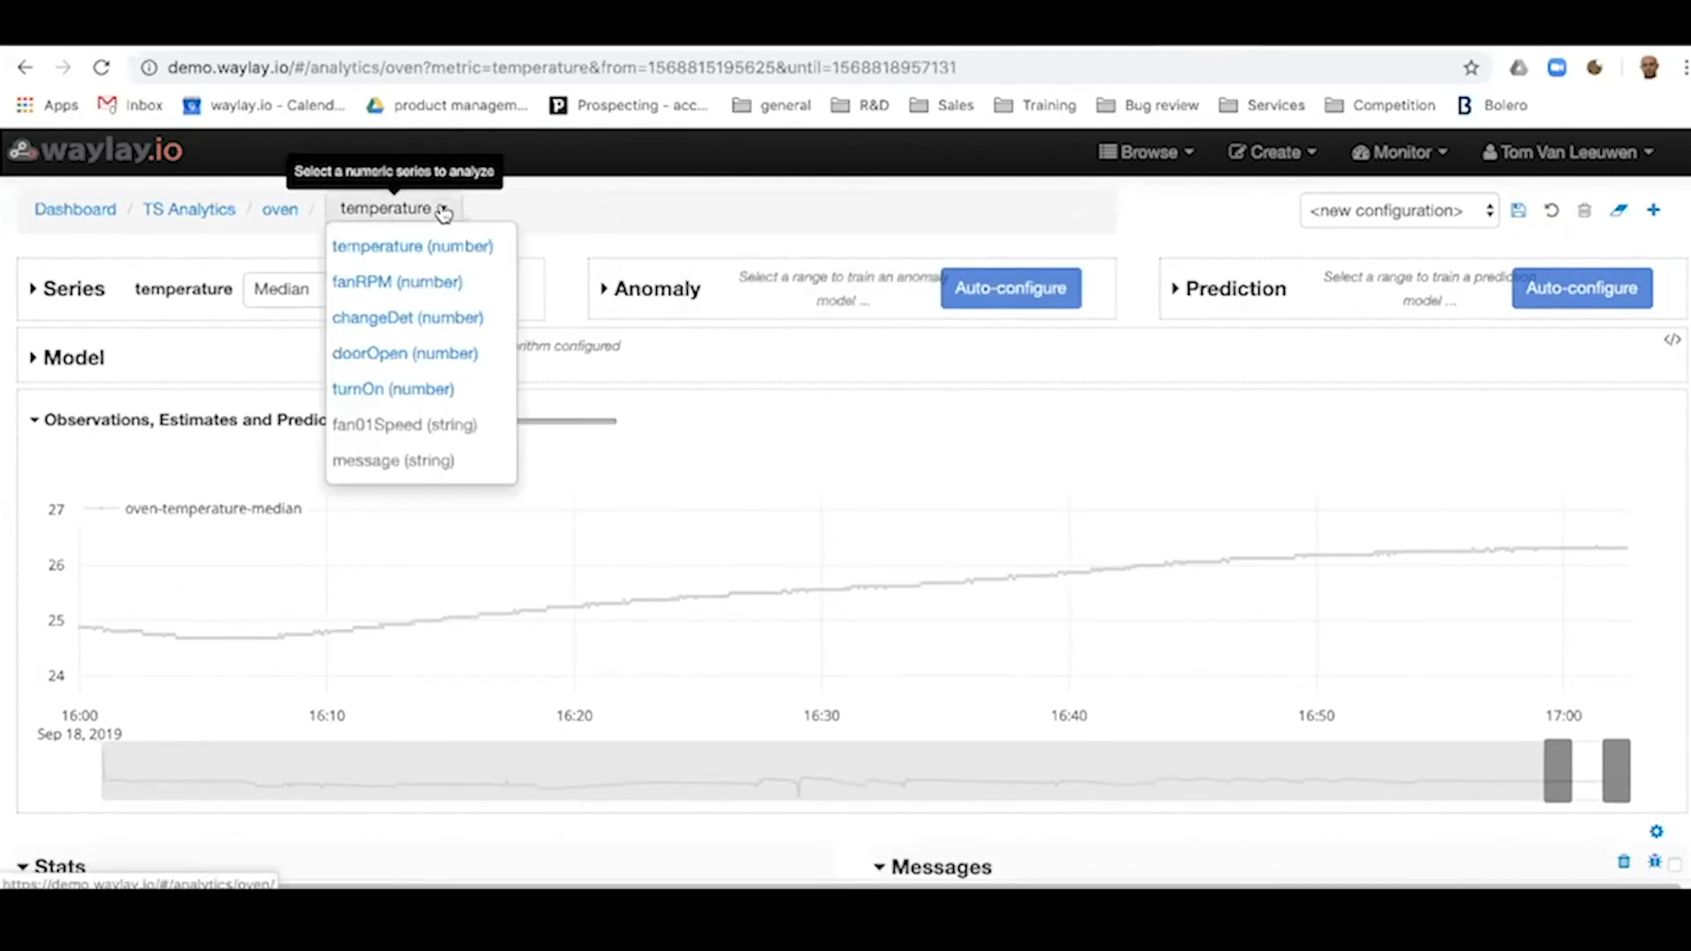
{"action": "left_click", "coordinate": [431, 280]}
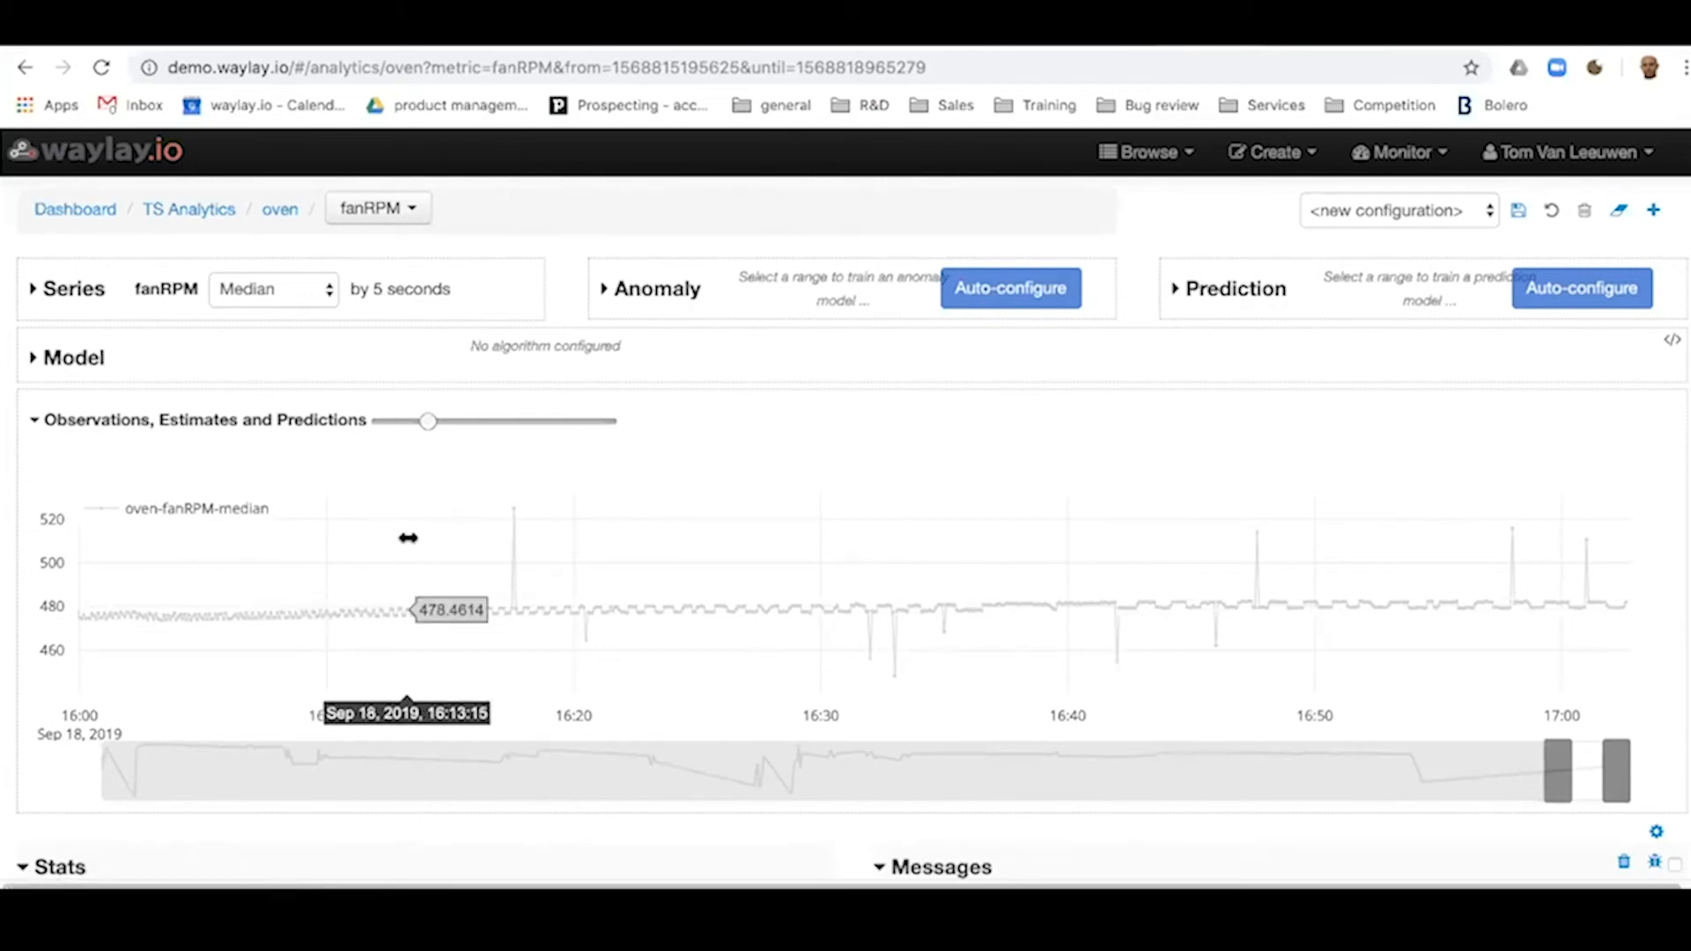
{"action": "left_click_drag", "start_coordinate": [1544, 793], "coordinate": [602, 789]}
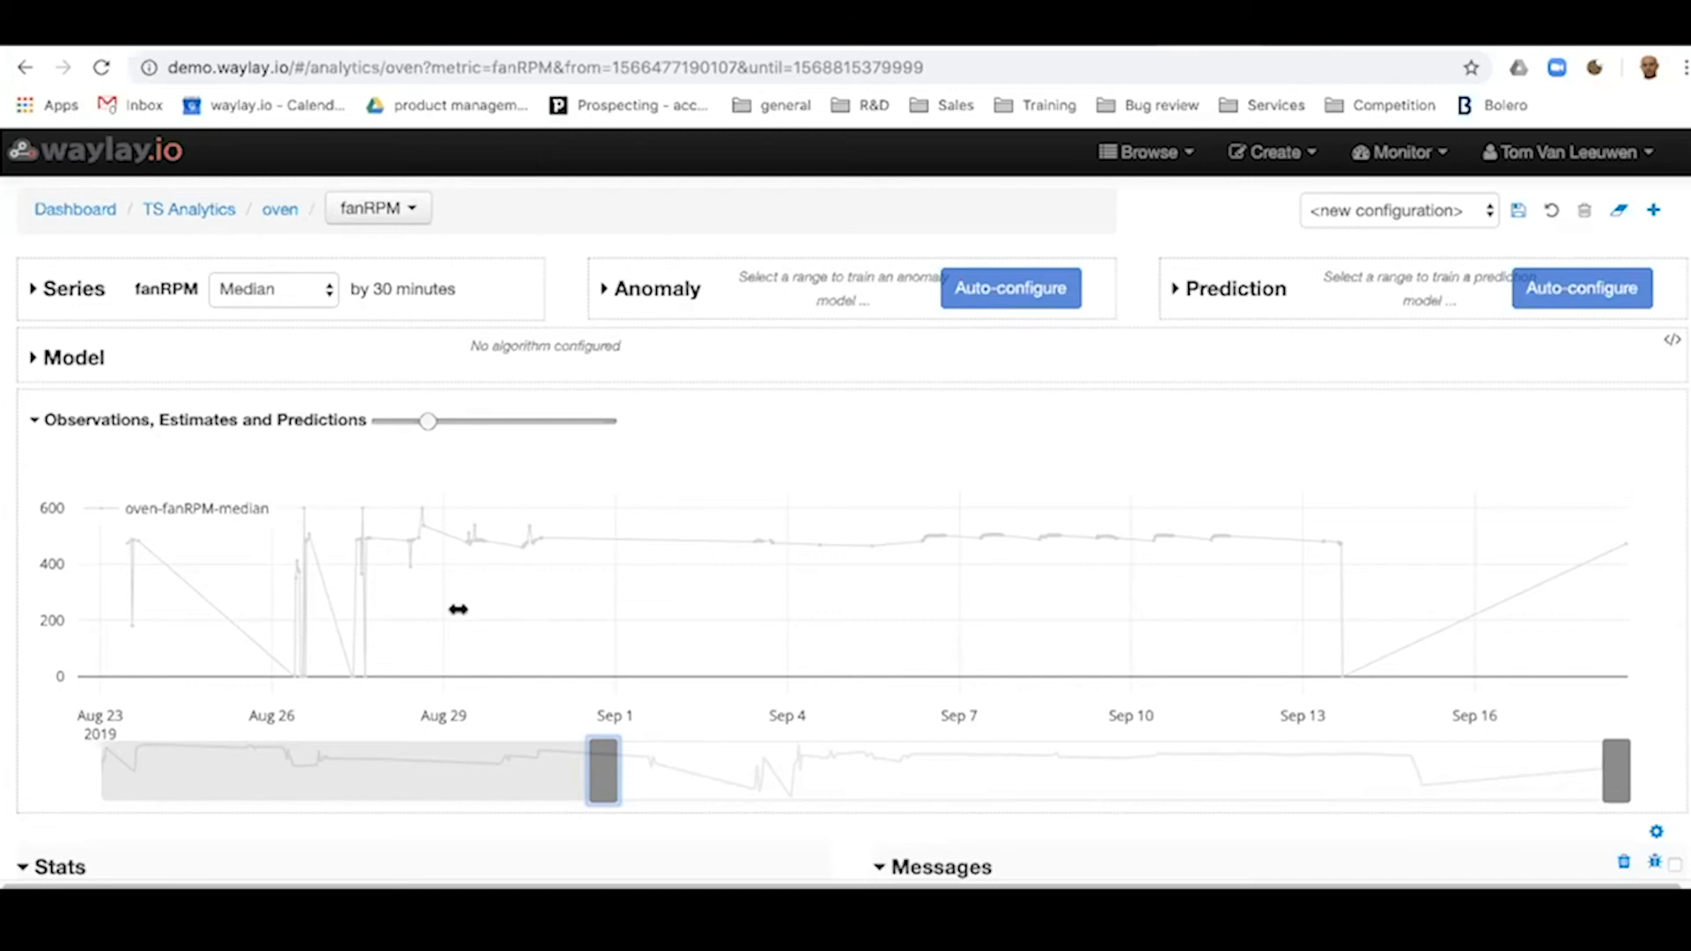
Step: Search the templates for "oven" and open the Oven template for editing in the designer
{"action": "left_click", "coordinate": [145, 154]}
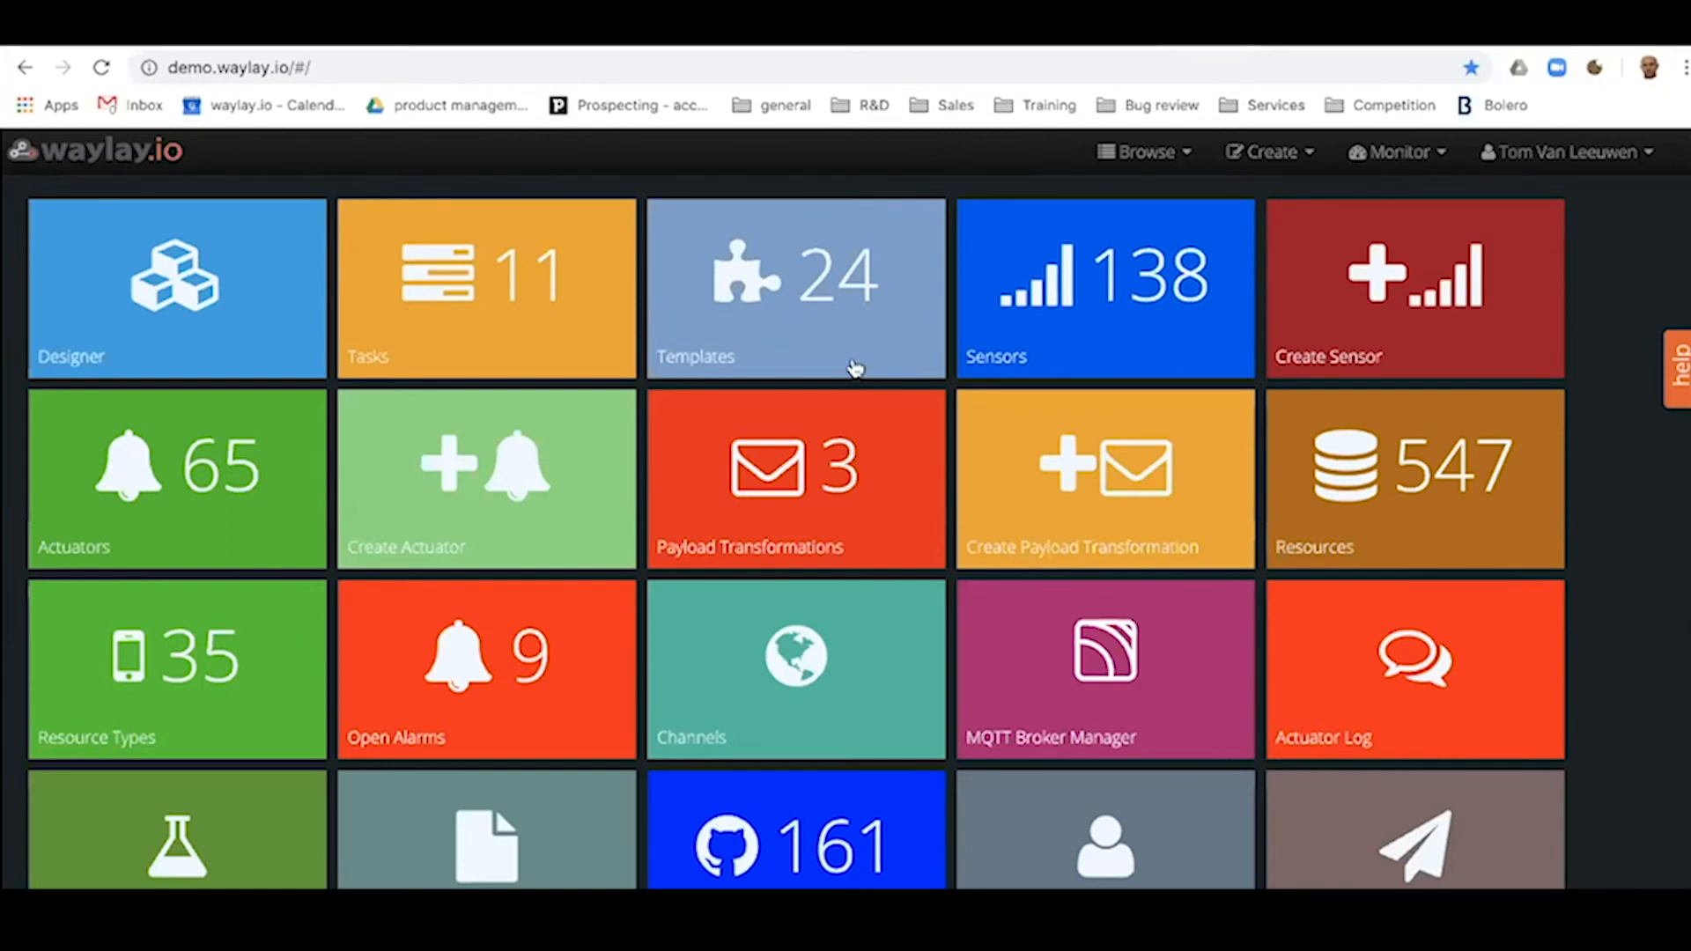
{"action": "left_click", "coordinate": [852, 333]}
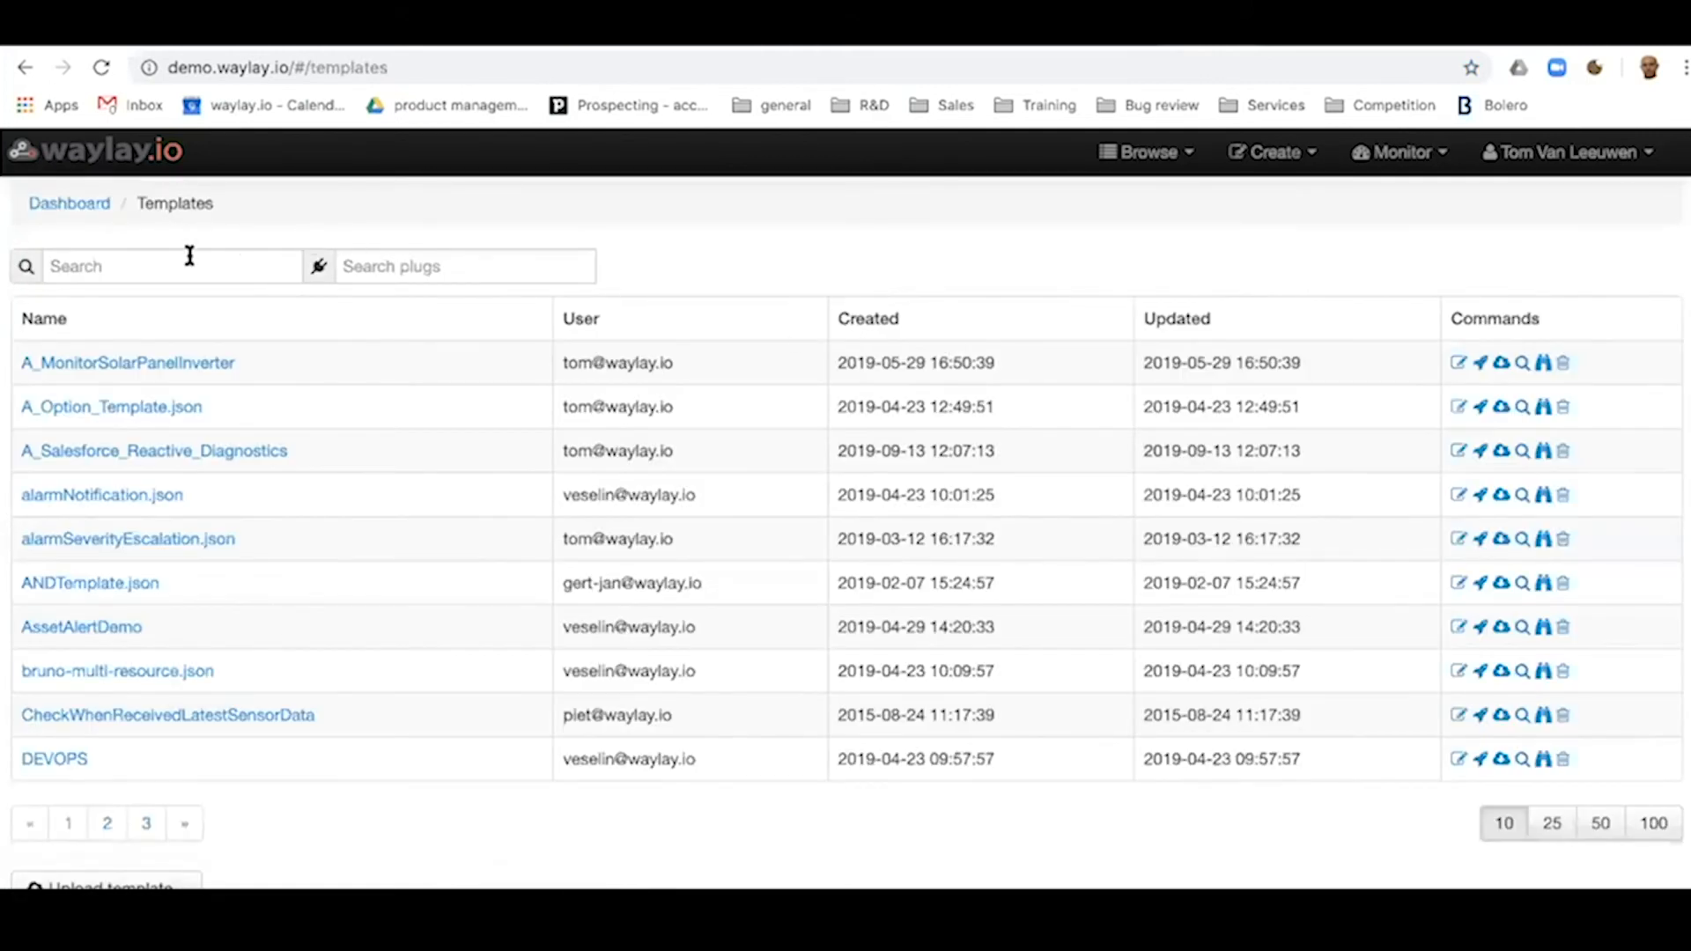
{"action": "left_click", "coordinate": [192, 257]}
{"action": "type", "text": "oven"}
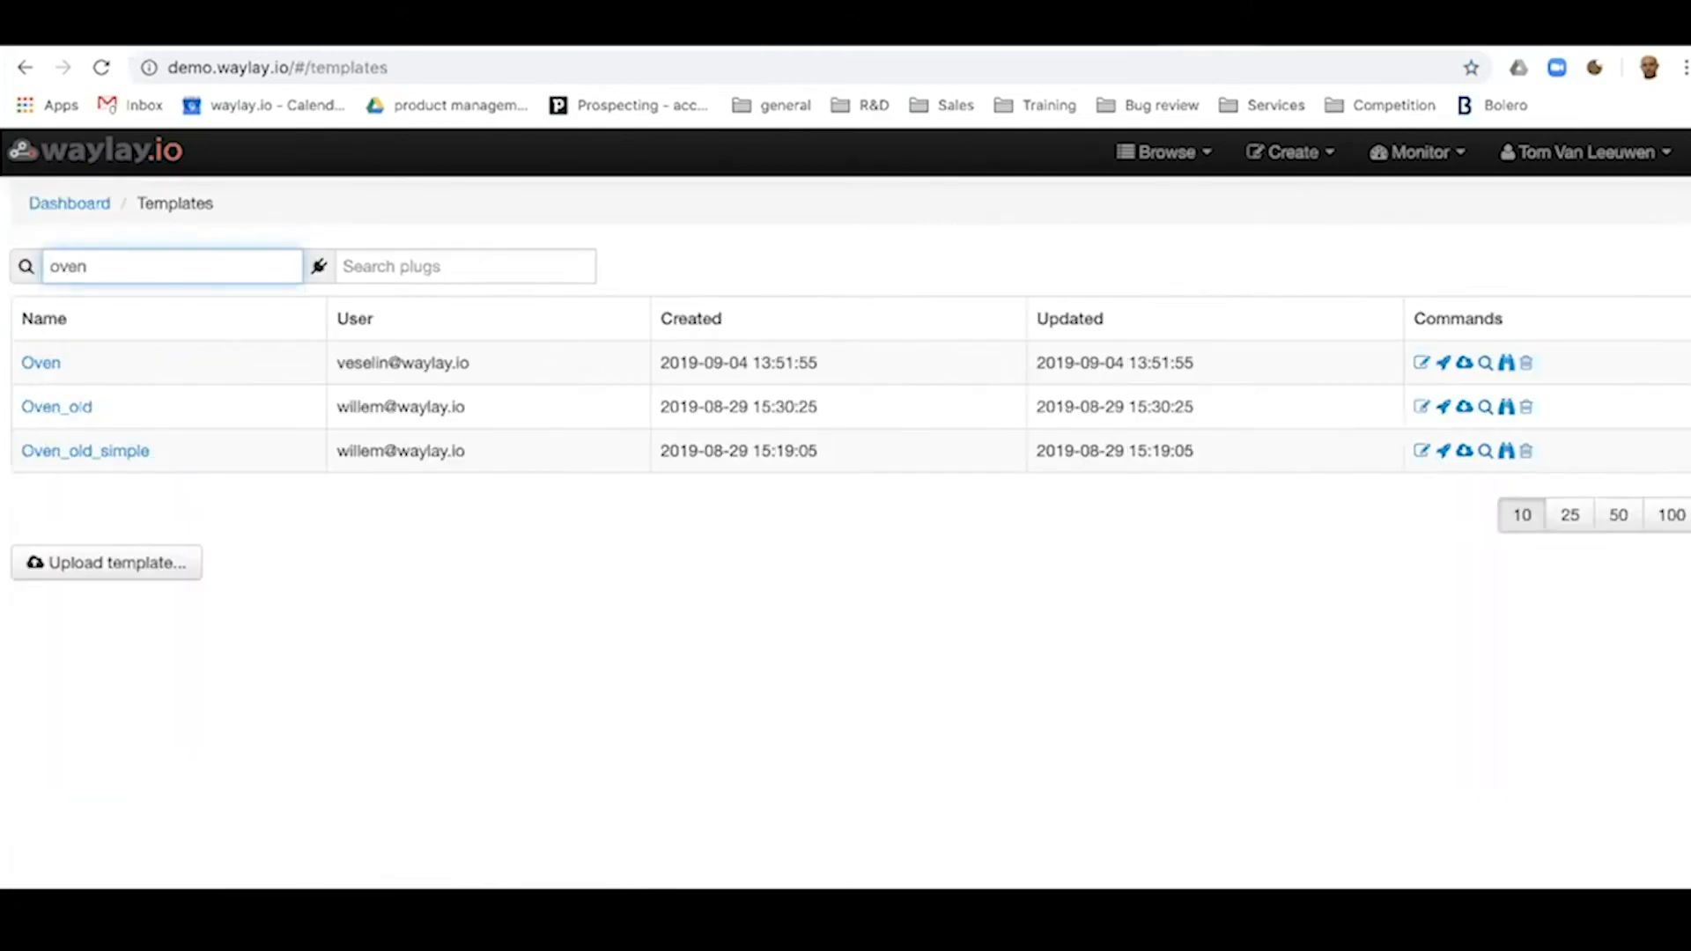
{"action": "left_click", "coordinate": [44, 365]}
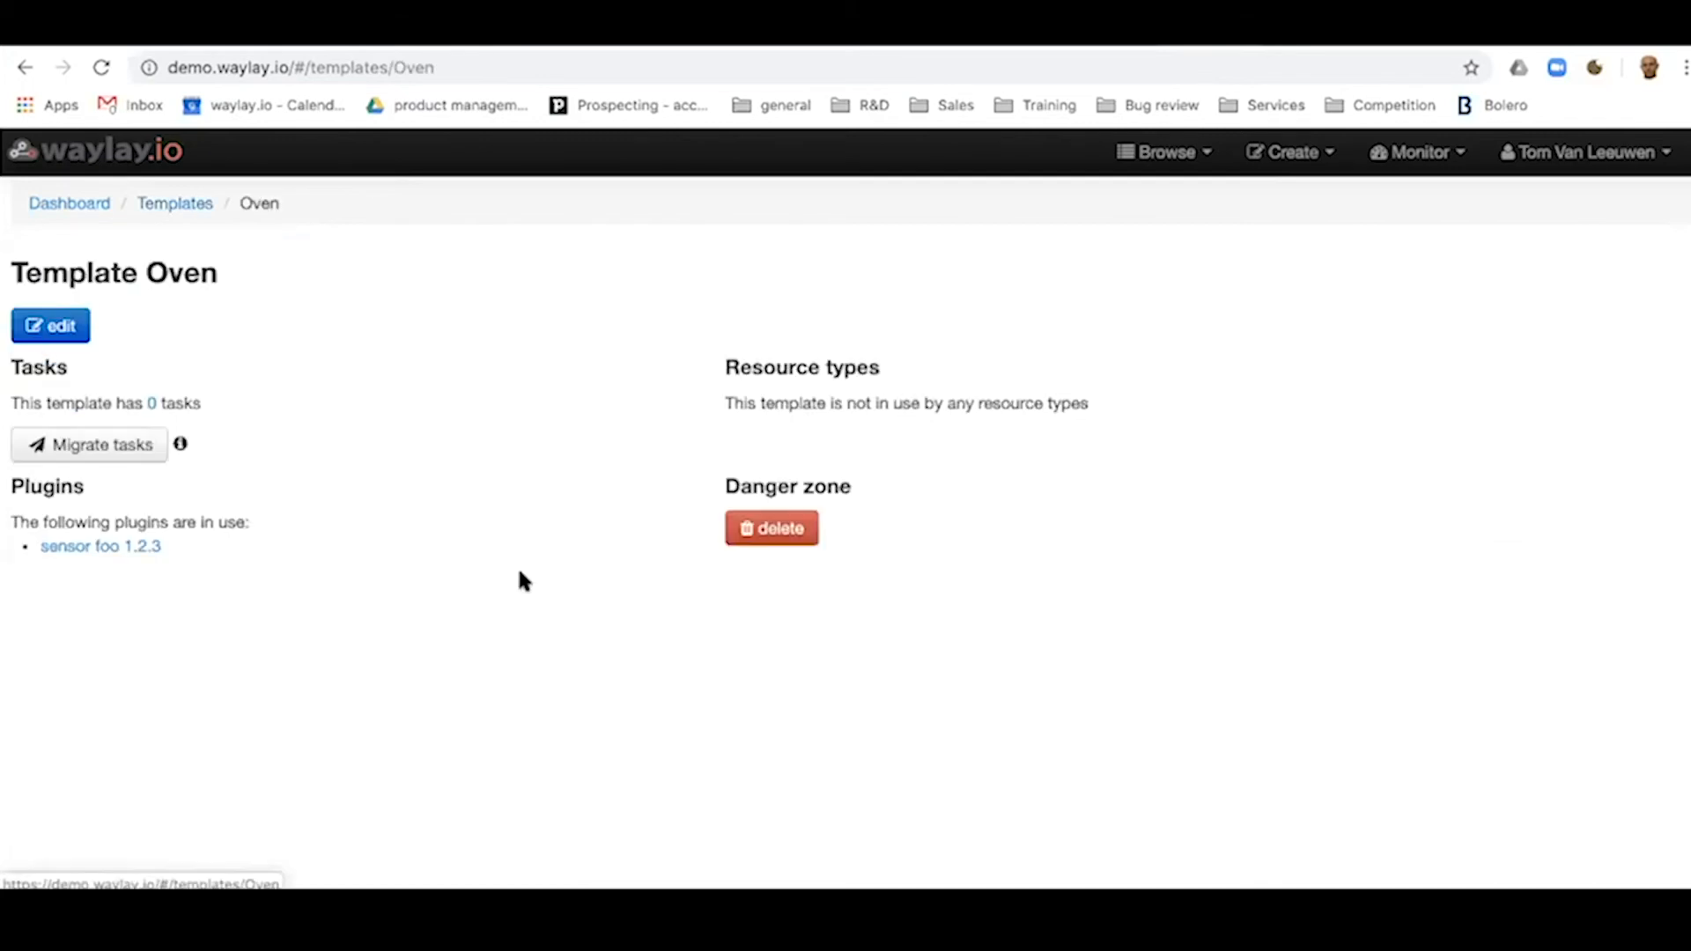
{"action": "left_click", "coordinate": [78, 340]}
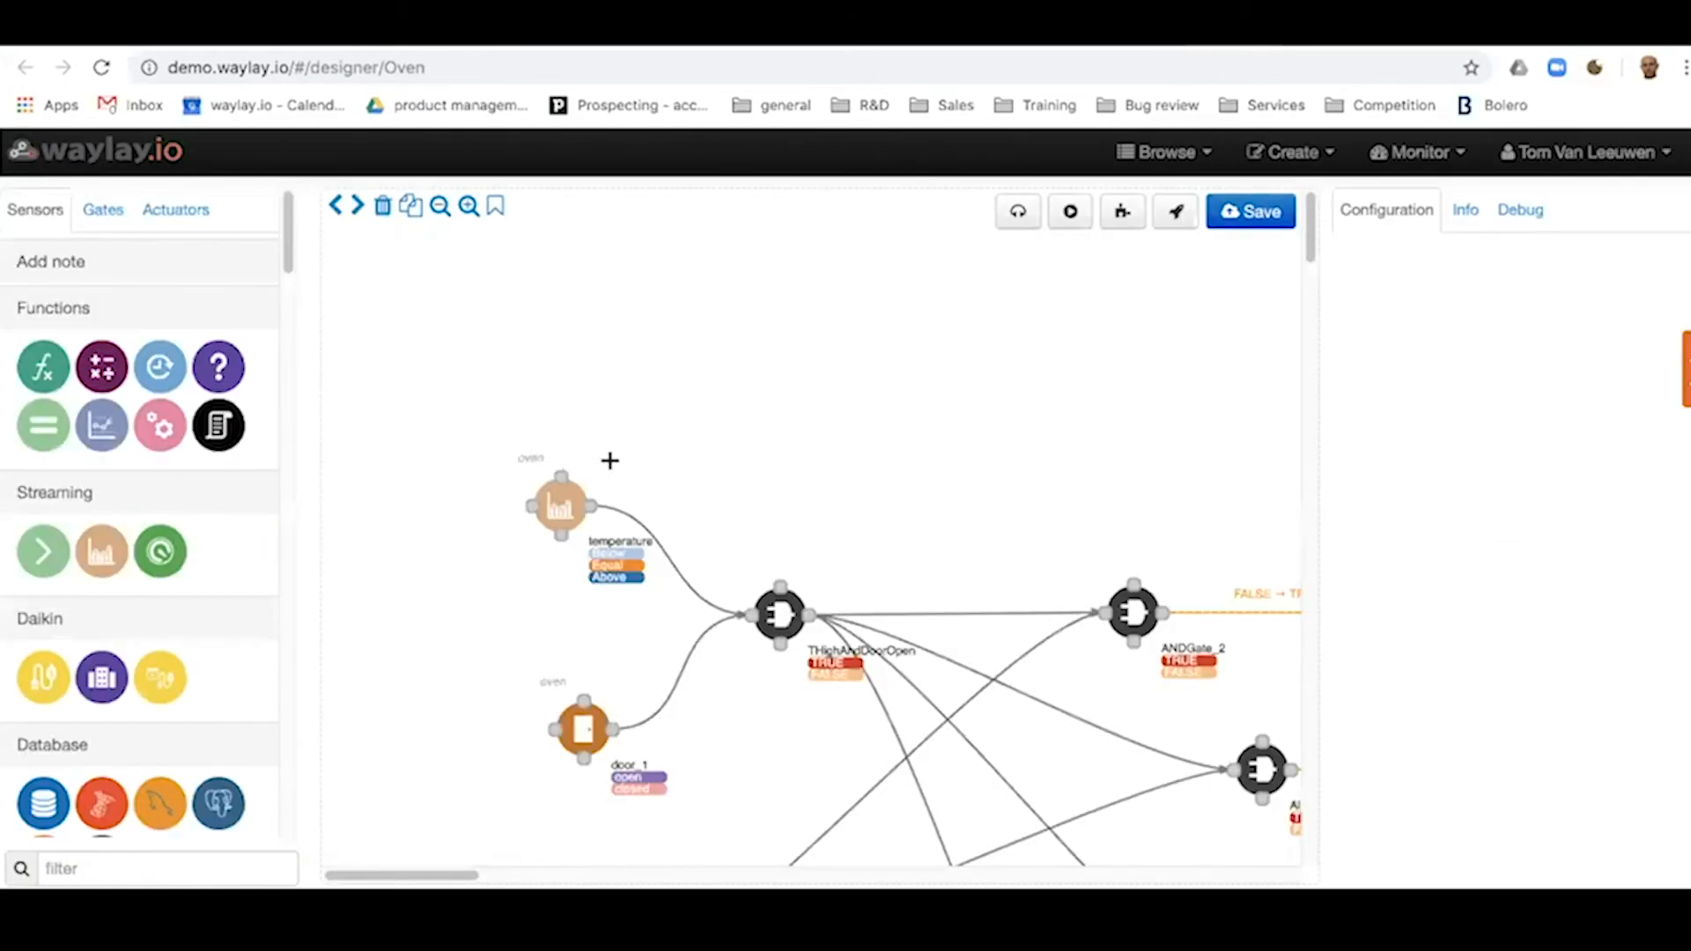
Step: Select the fanRPM sensor node in the template to display its properties, with the diagram shown at a smaller scale
{"action": "scroll", "coordinate": [1309, 238], "scroll_direction": "down", "scroll_amount": 3}
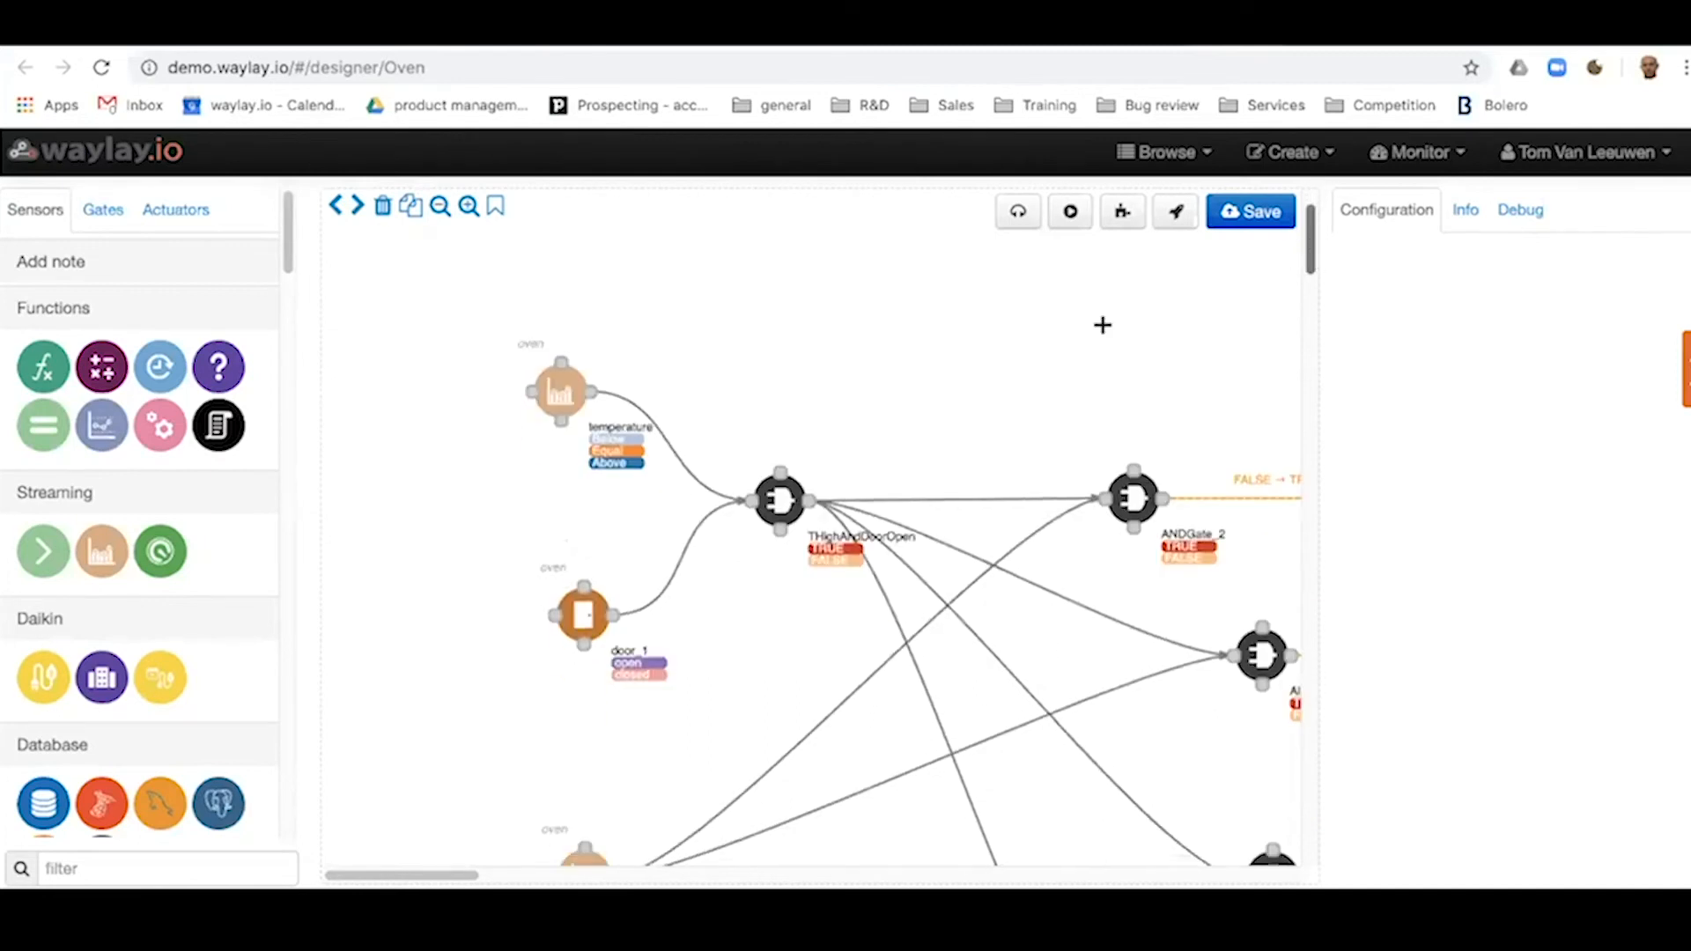
{"action": "scroll", "coordinate": [1308, 236], "scroll_direction": "down", "scroll_amount": 5}
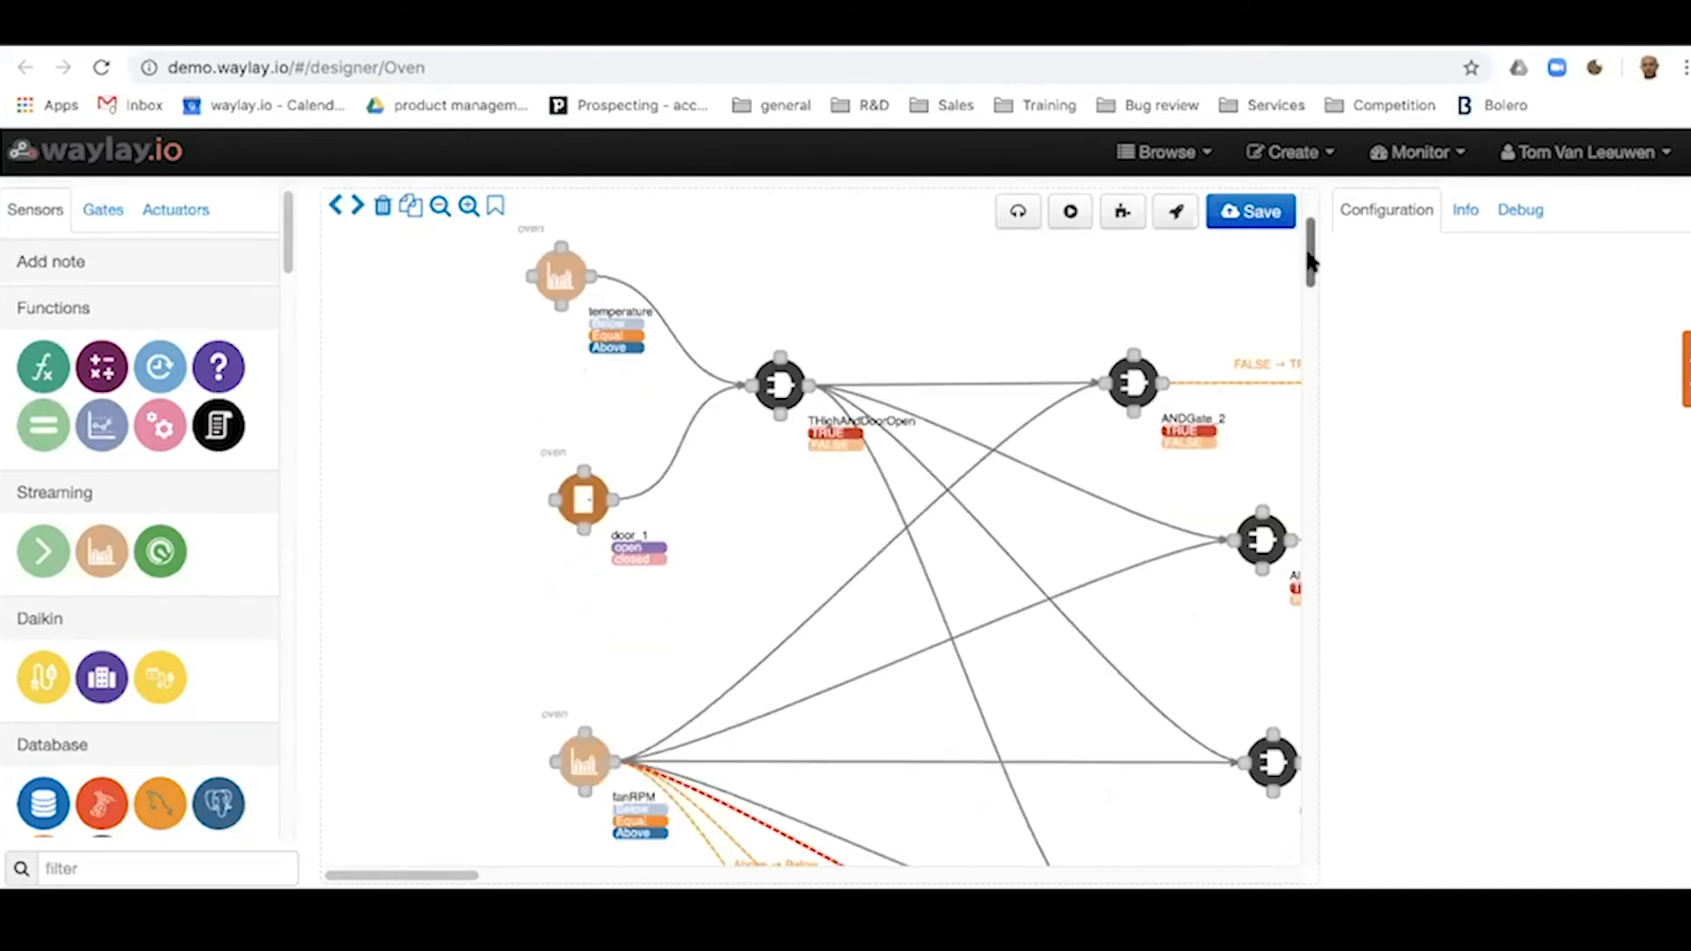
{"action": "left_click", "coordinate": [584, 709]}
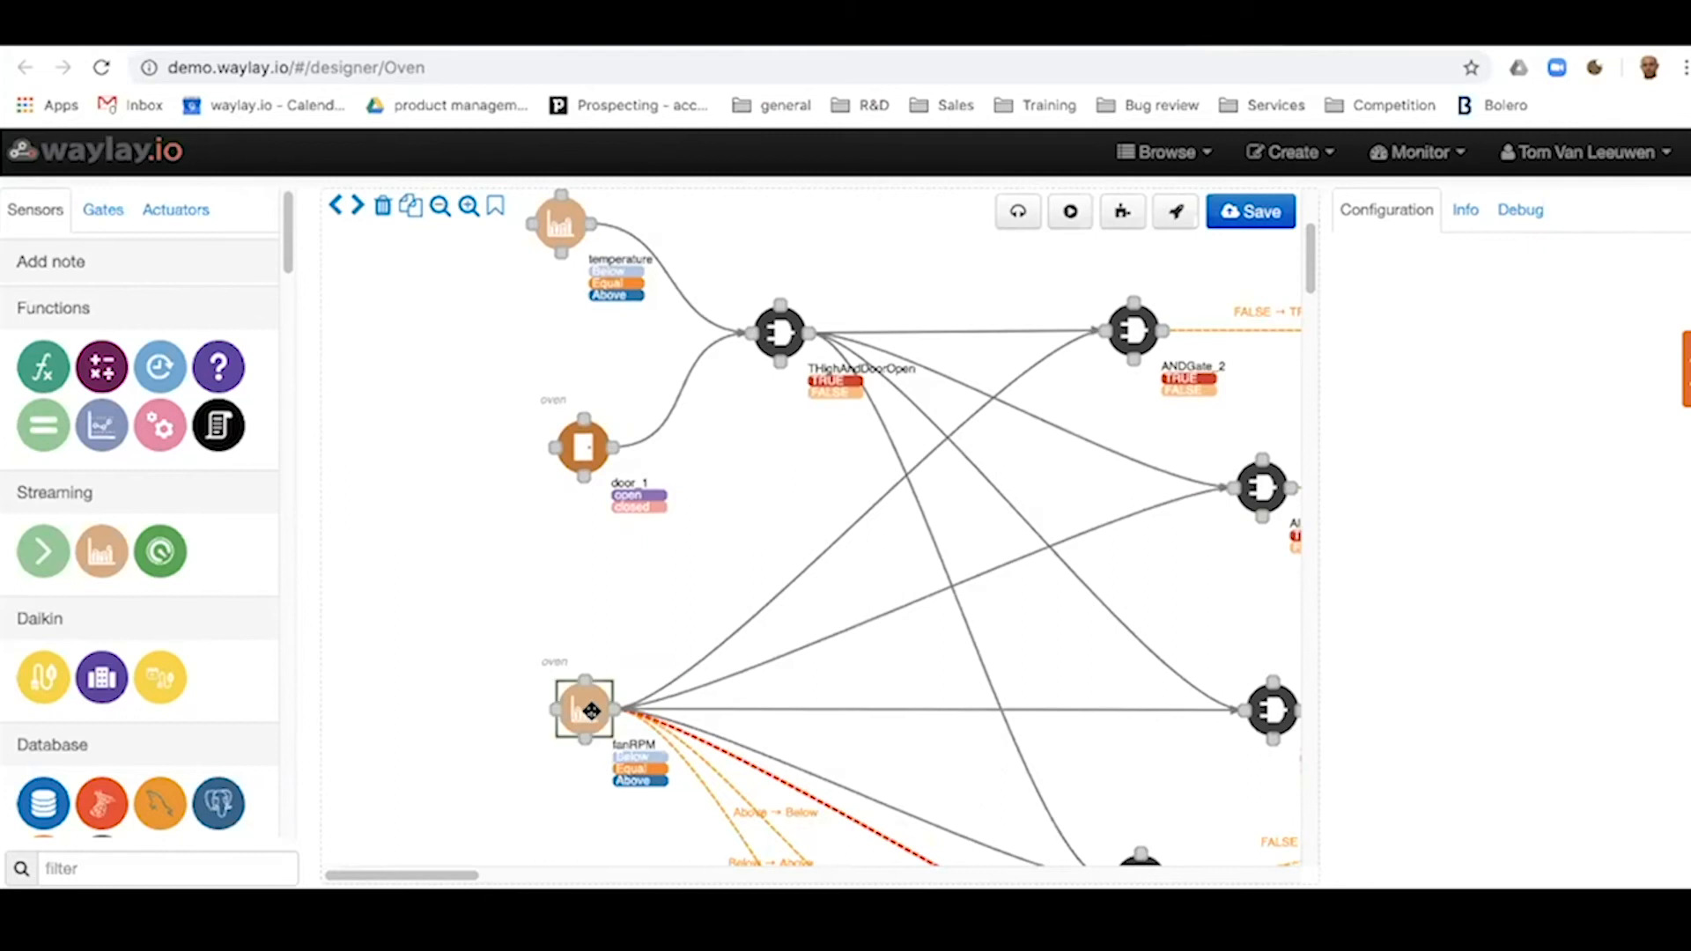
{"action": "left_click", "coordinate": [439, 208]}
{"action": "left_click", "coordinate": [440, 208]}
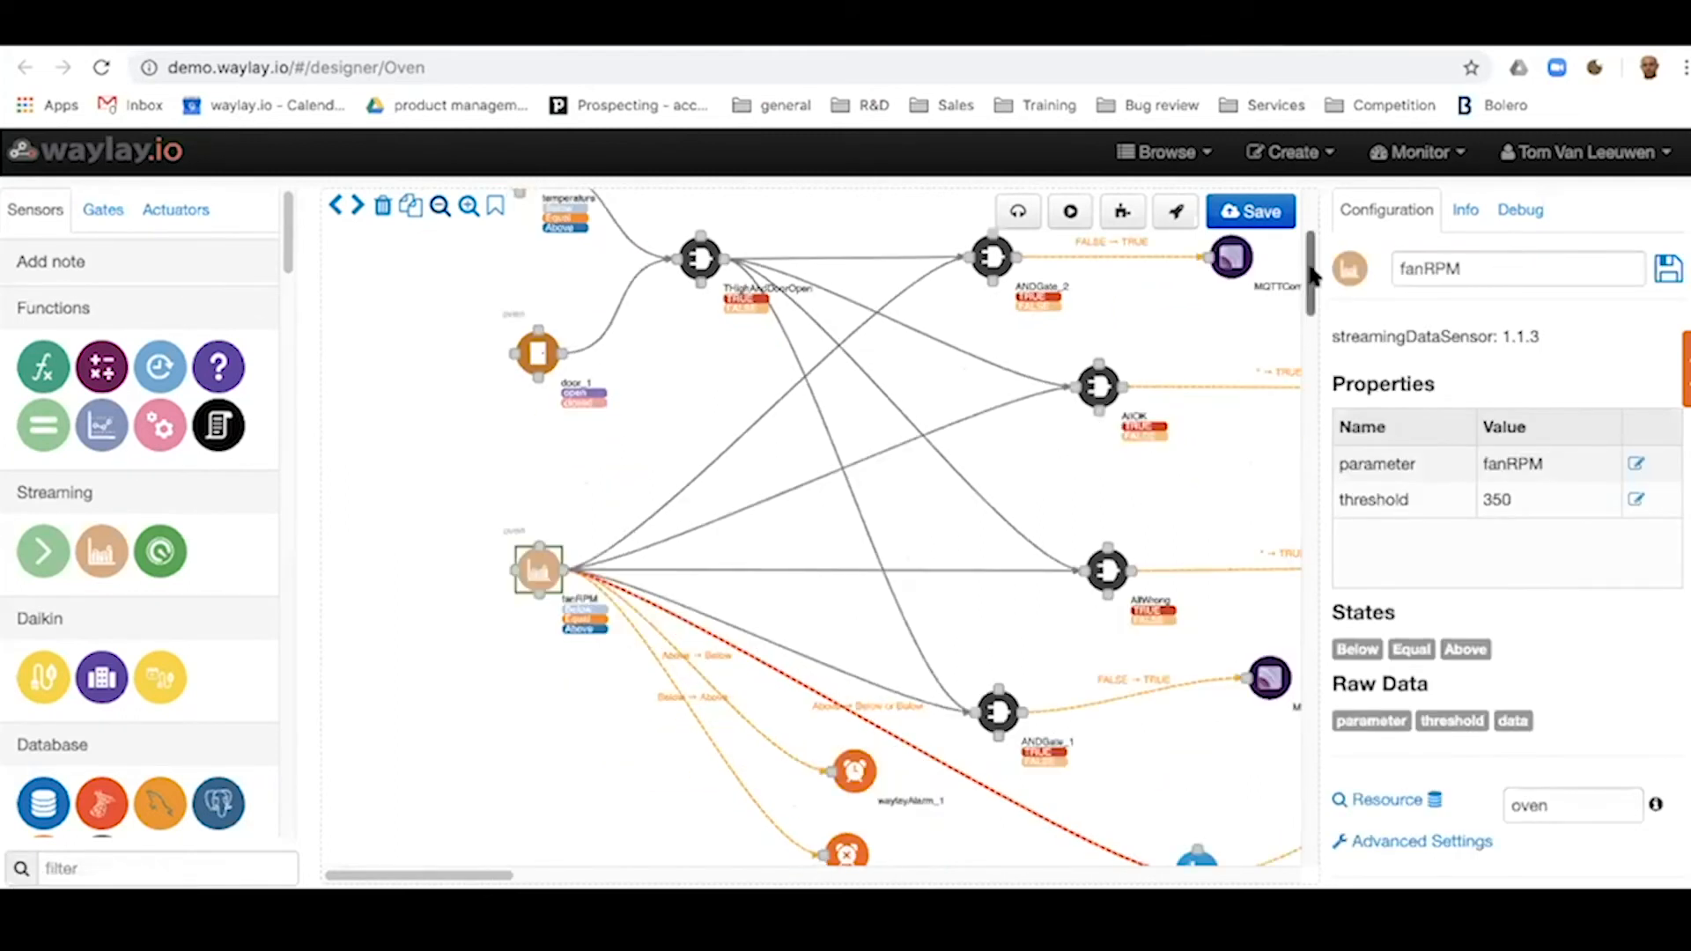
{"action": "scroll", "coordinate": [1310, 261], "scroll_direction": "up", "scroll_amount": 4}
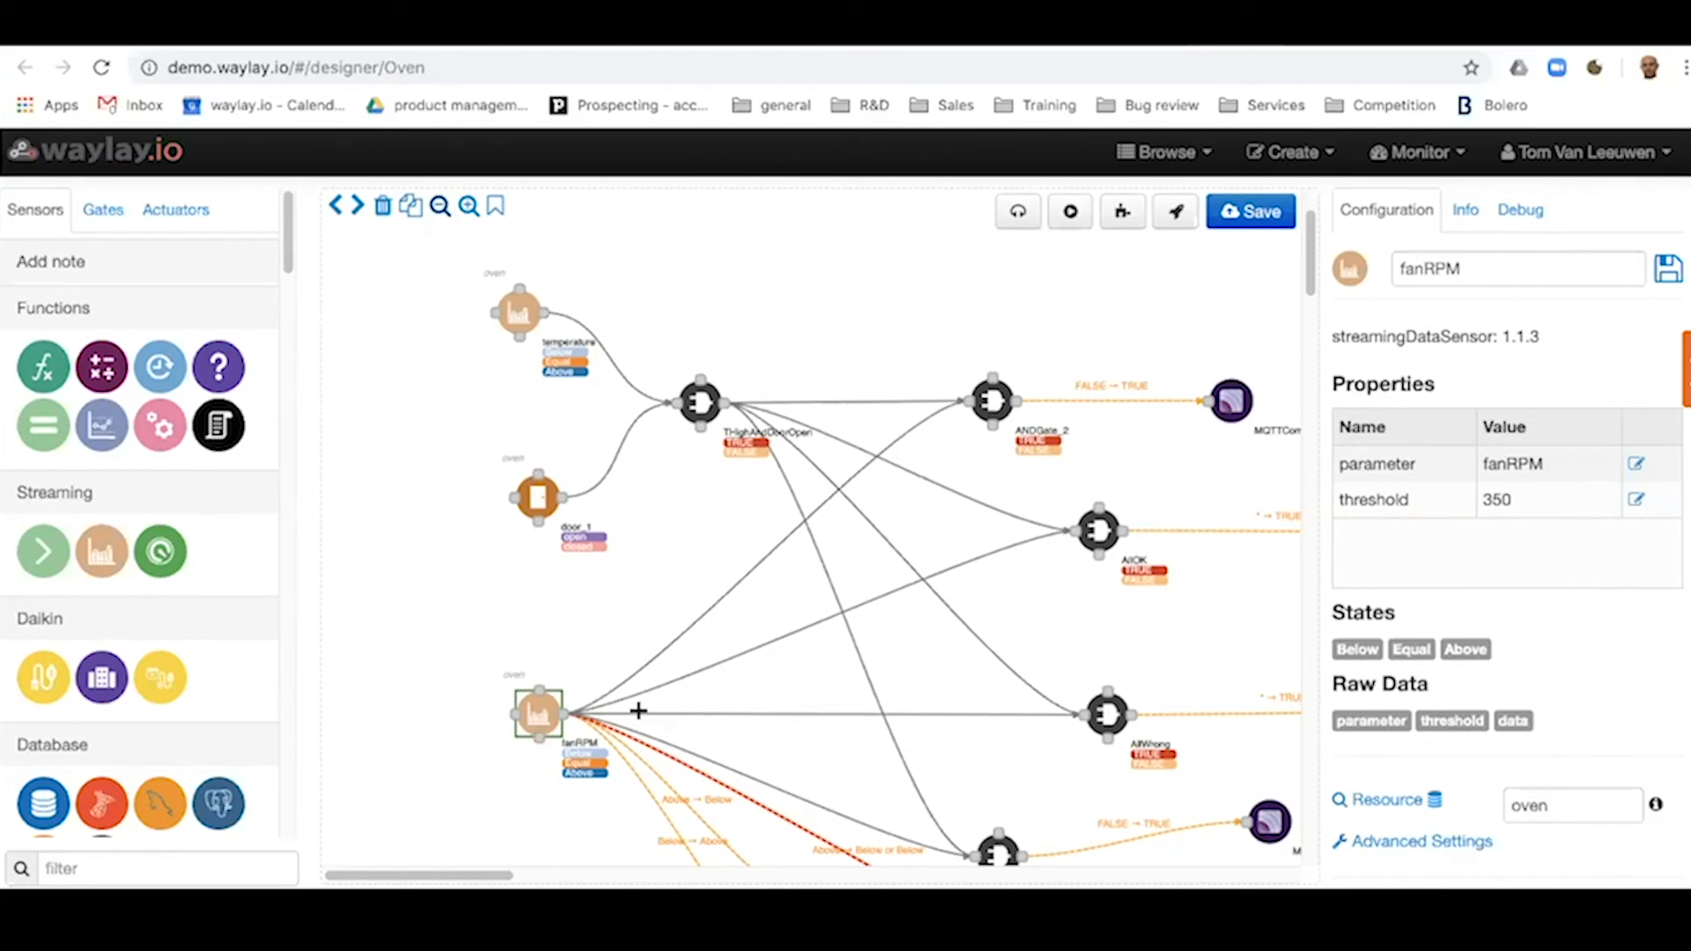
Step: Examine the branches leading from the fanRPM sensor to the alarm, clear-alarm and Salesforce asset nodes
{"action": "left_click_drag", "start_coordinate": [488, 876], "coordinate": [504, 876]}
{"action": "scroll", "coordinate": [555, 753], "scroll_direction": "down", "scroll_amount": 2}
{"action": "scroll", "coordinate": [555, 753], "scroll_direction": "down", "scroll_amount": 4}
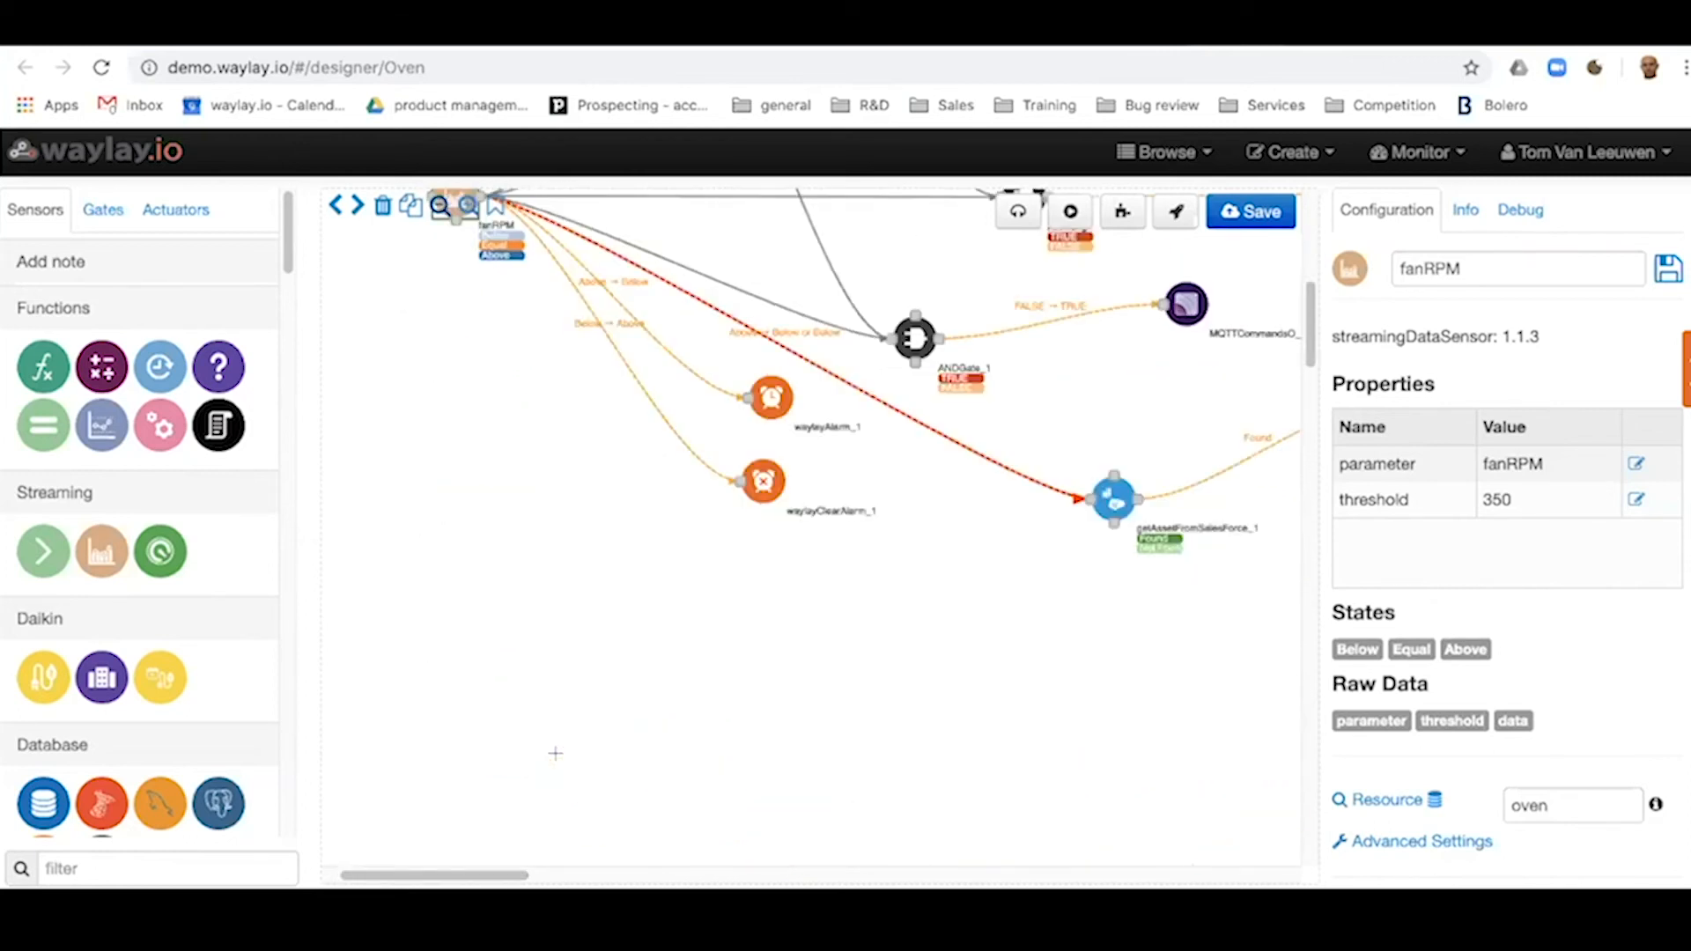
{"action": "scroll", "coordinate": [564, 705], "scroll_direction": "up", "scroll_amount": 3}
{"action": "scroll", "coordinate": [638, 471], "scroll_direction": "up", "scroll_amount": 1}
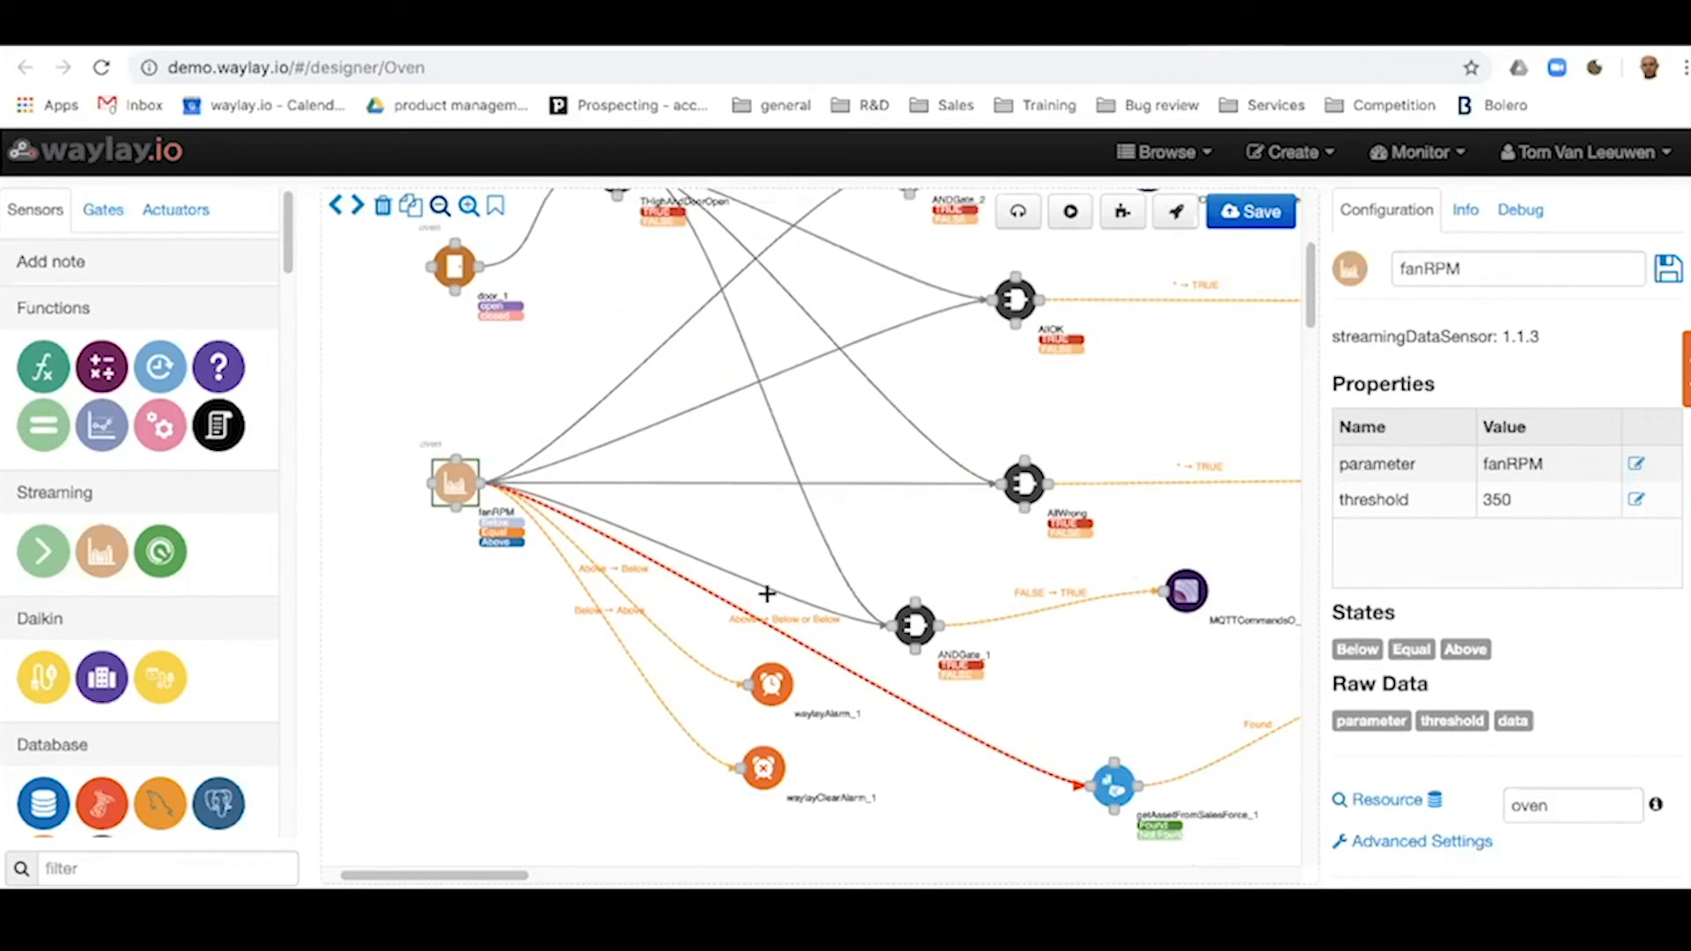
{"action": "scroll", "coordinate": [764, 597], "scroll_direction": "down", "scroll_amount": 1}
{"action": "scroll", "coordinate": [760, 602], "scroll_direction": "down", "scroll_amount": 3}
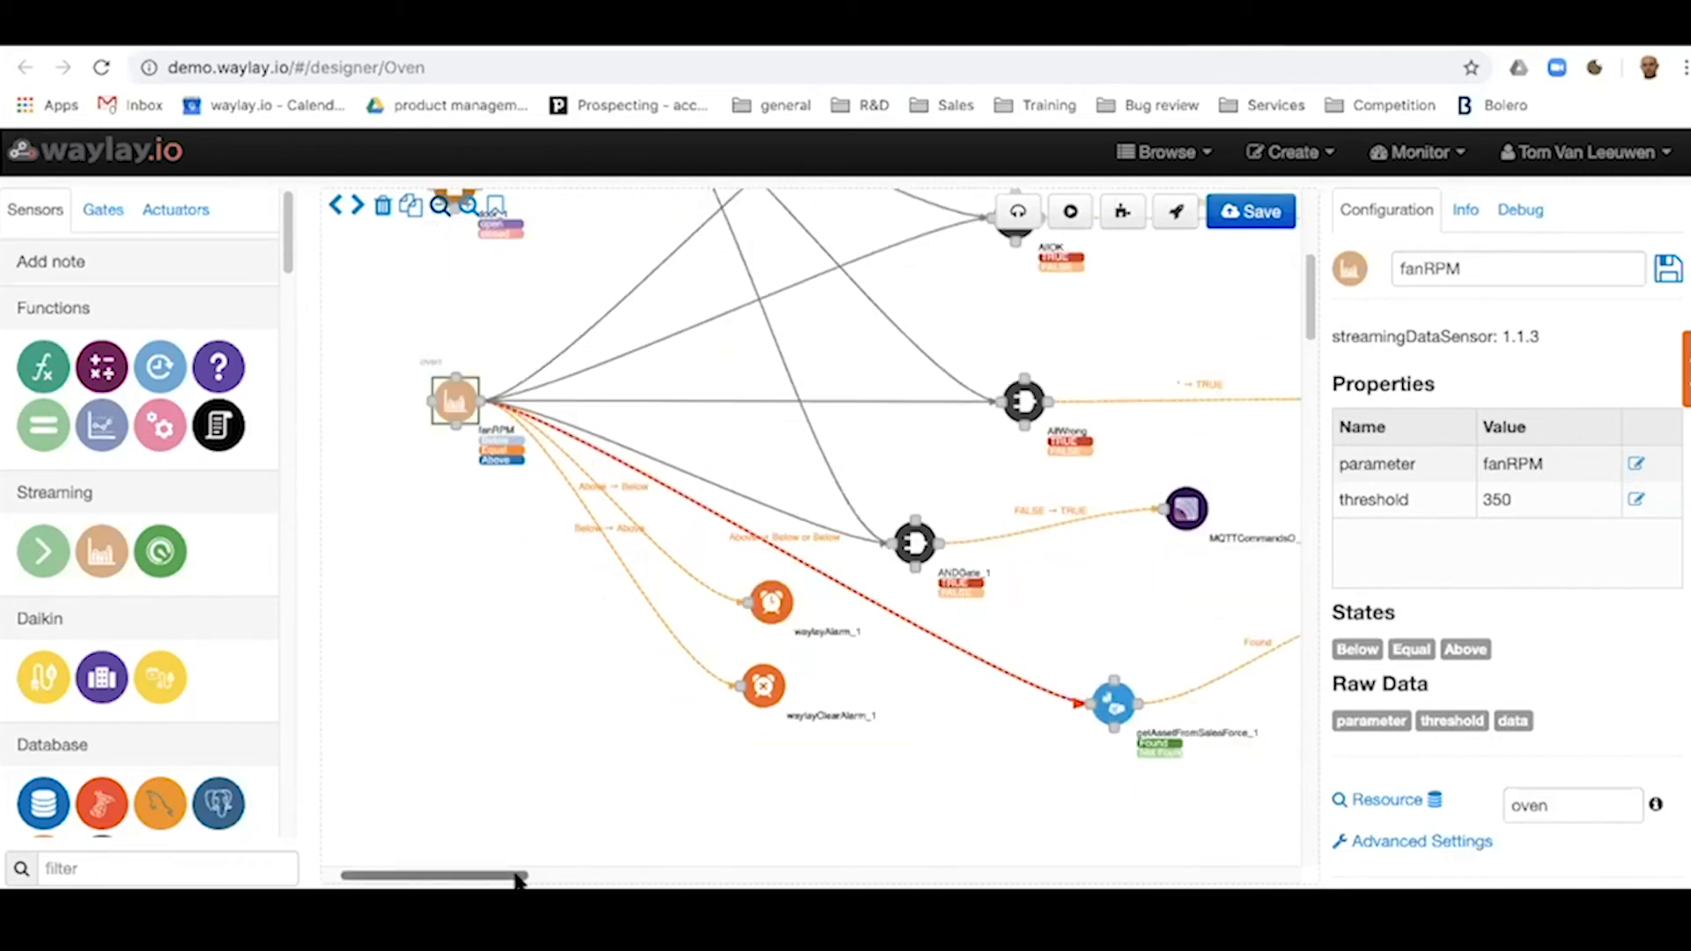
{"action": "mouse_move", "coordinate": [520, 880]}
{"action": "left_mouse_down"}
{"action": "mouse_move", "coordinate": [537, 876]}
{"action": "mouse_move", "coordinate": [515, 876]}
{"action": "left_mouse_up"}
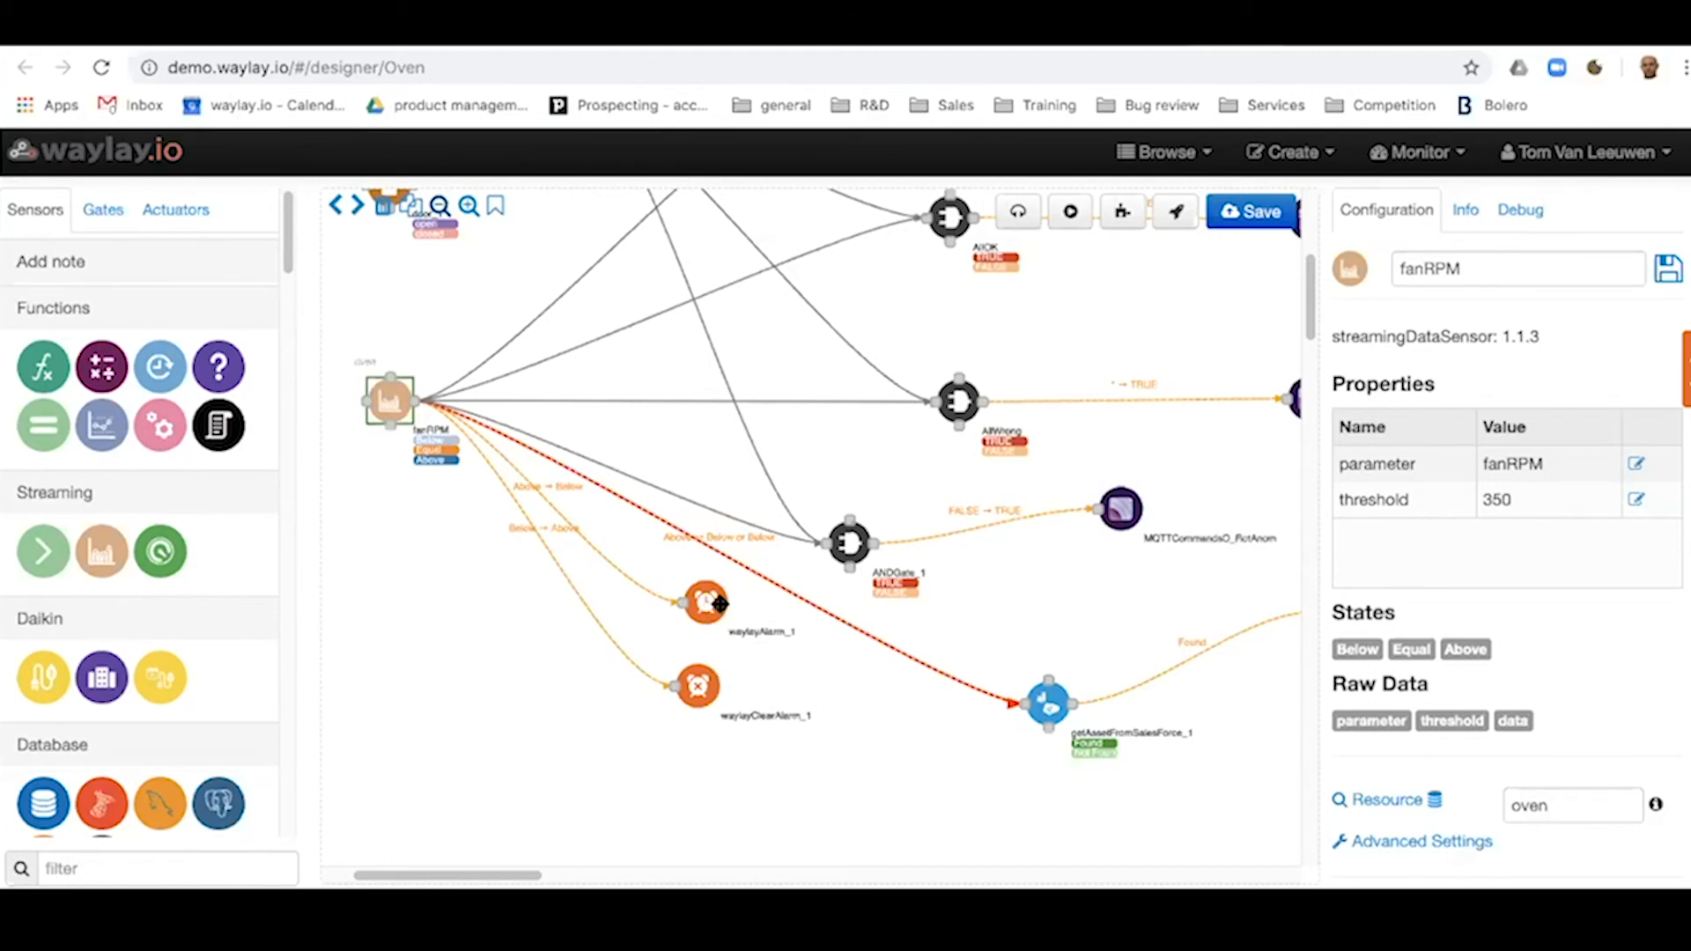
Step: Inspect the configuration of the getAssetFromSalesForce_1 node and of the connected createCaseSalesForce_1 node
{"action": "left_click_drag", "start_coordinate": [534, 876], "coordinate": [556, 879]}
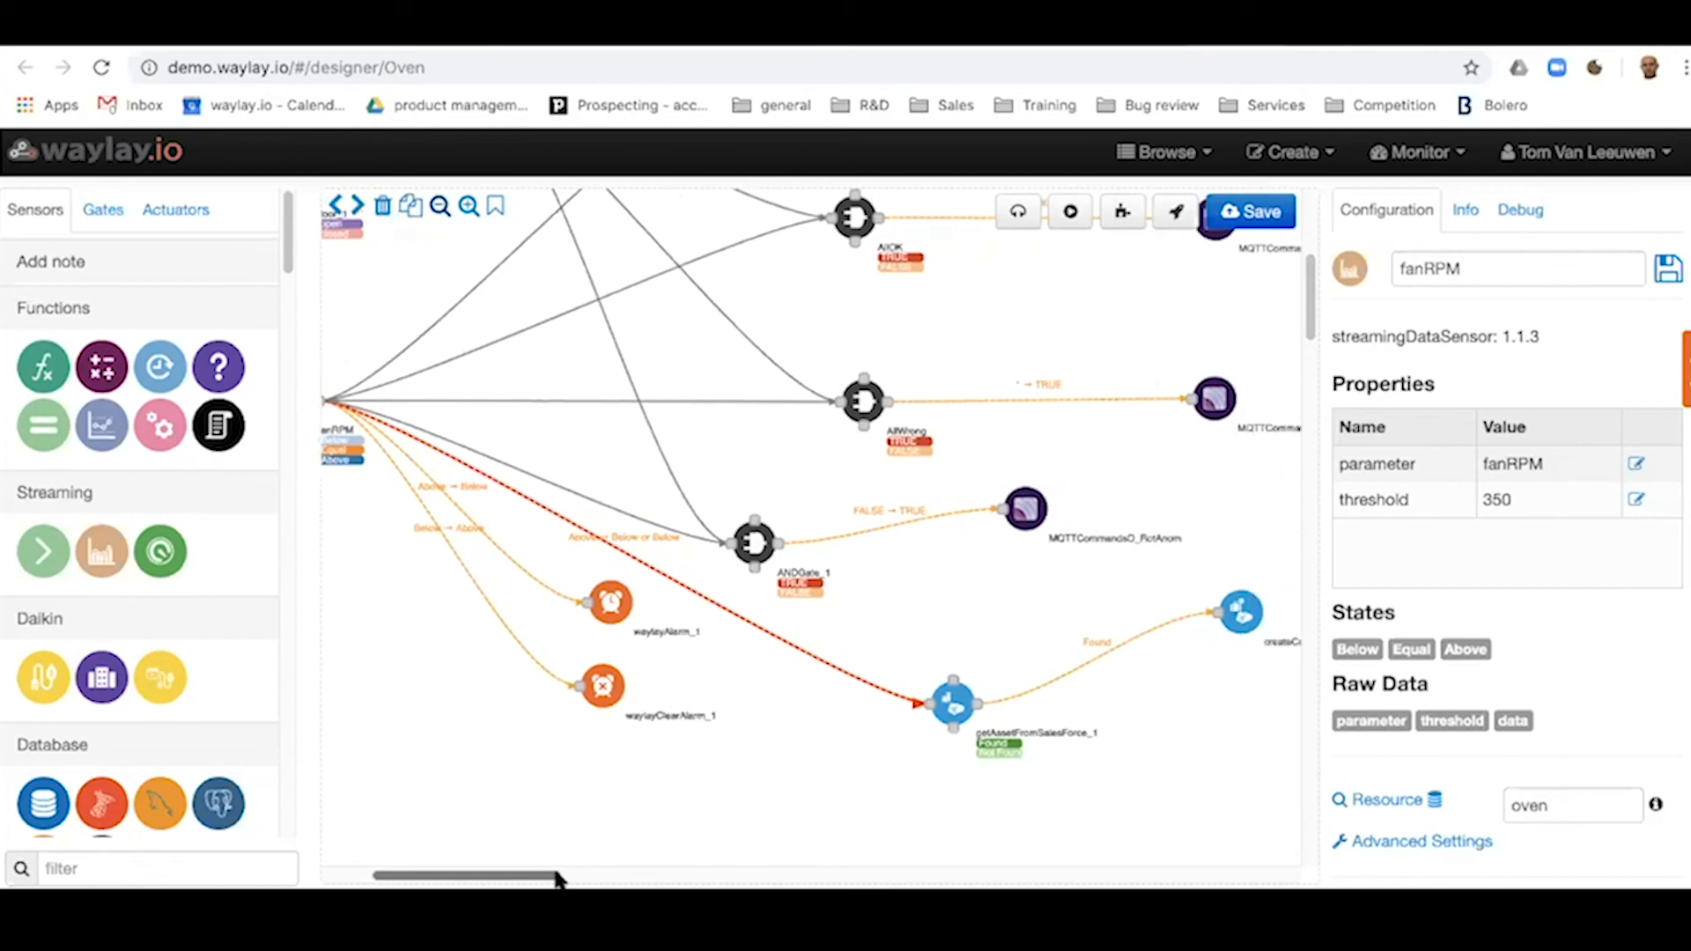
{"action": "left_click", "coordinate": [951, 704]}
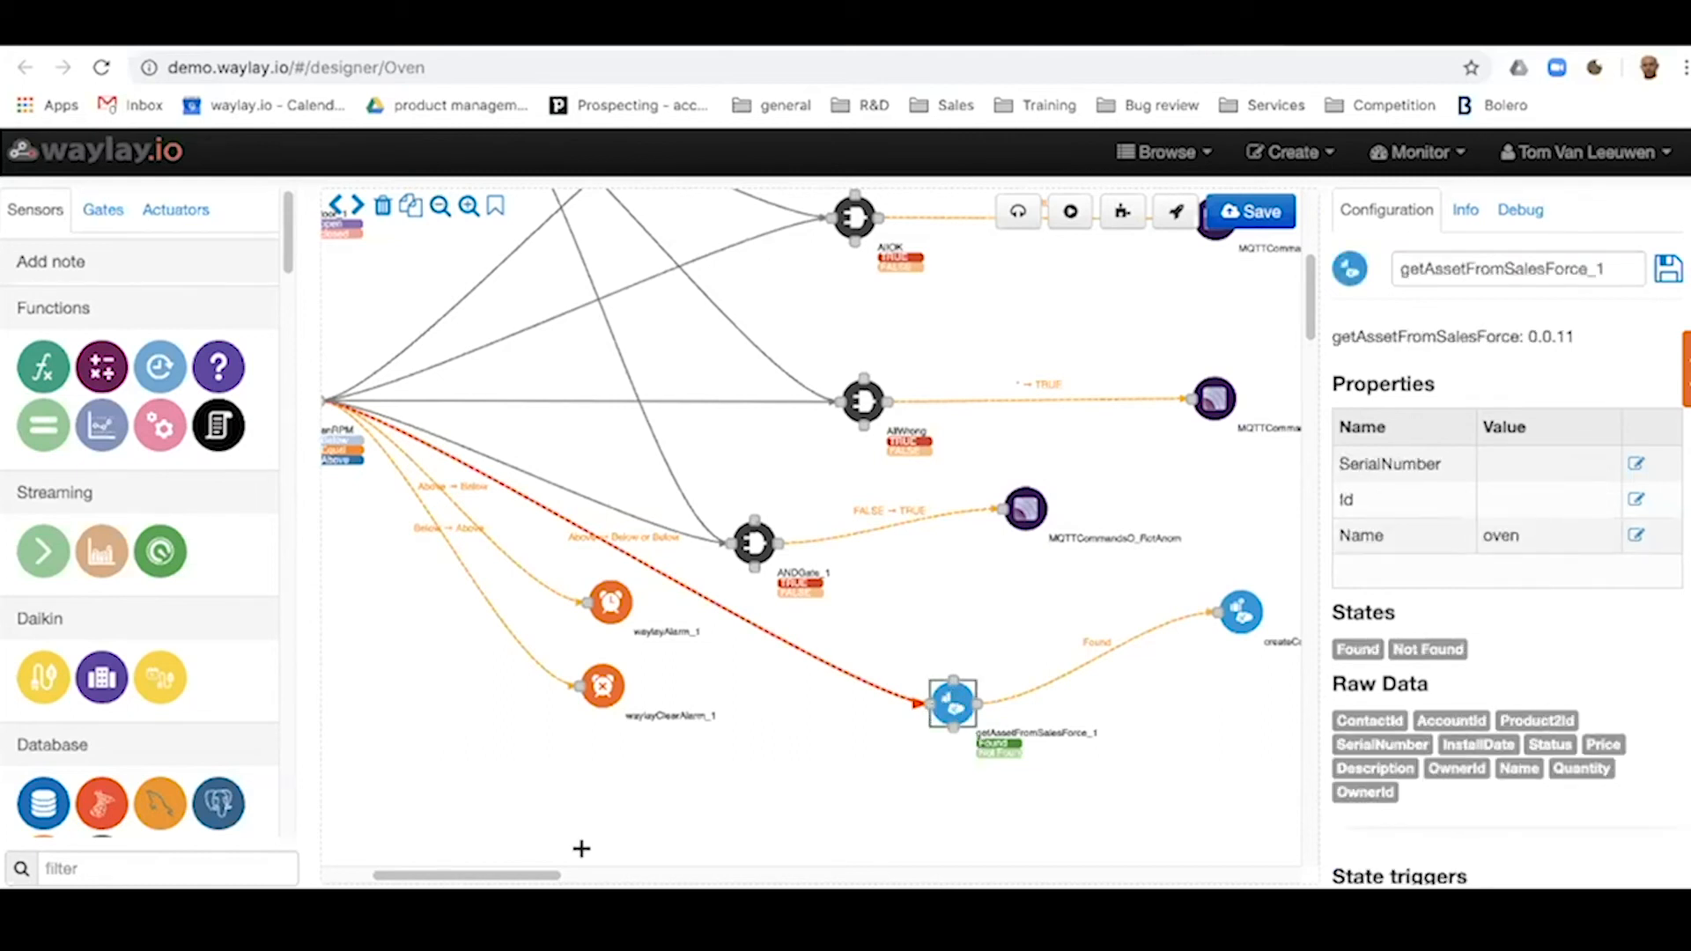
{"action": "left_click_drag", "start_coordinate": [547, 877], "coordinate": [585, 876]}
{"action": "left_click", "coordinate": [1057, 604]}
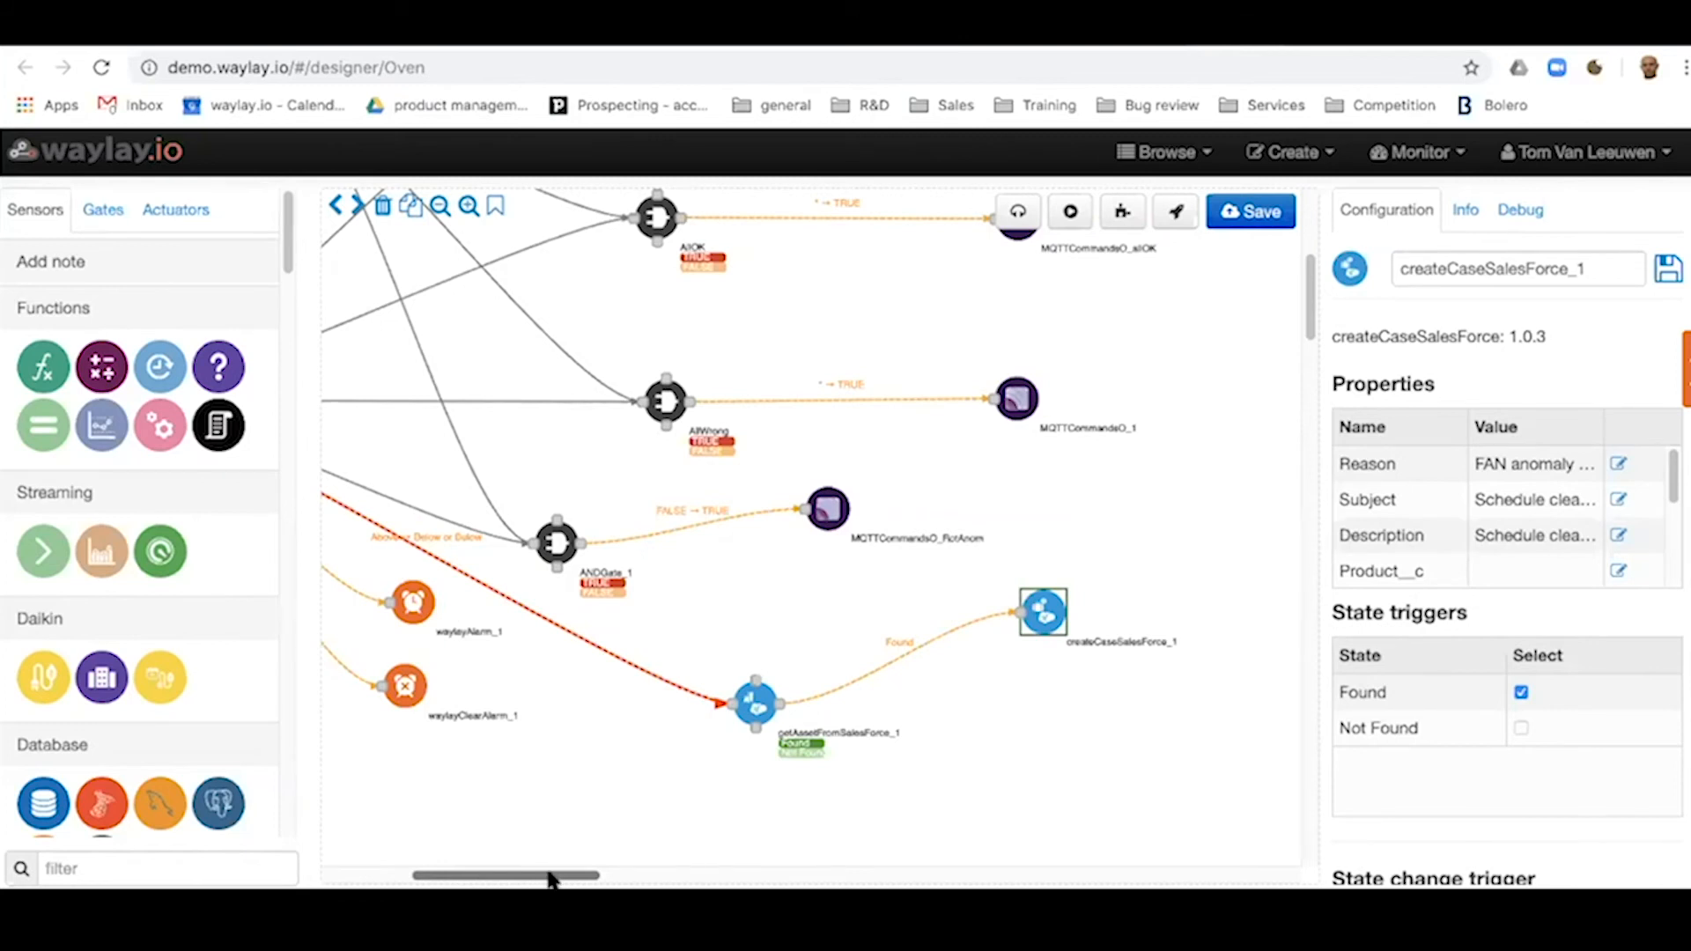
Step: Review the flow around the fanRPM sensor and inspect the state triggers and state change trigger of getAssetFromSalesForce_1
{"action": "left_click_drag", "start_coordinate": [549, 872], "coordinate": [463, 873]}
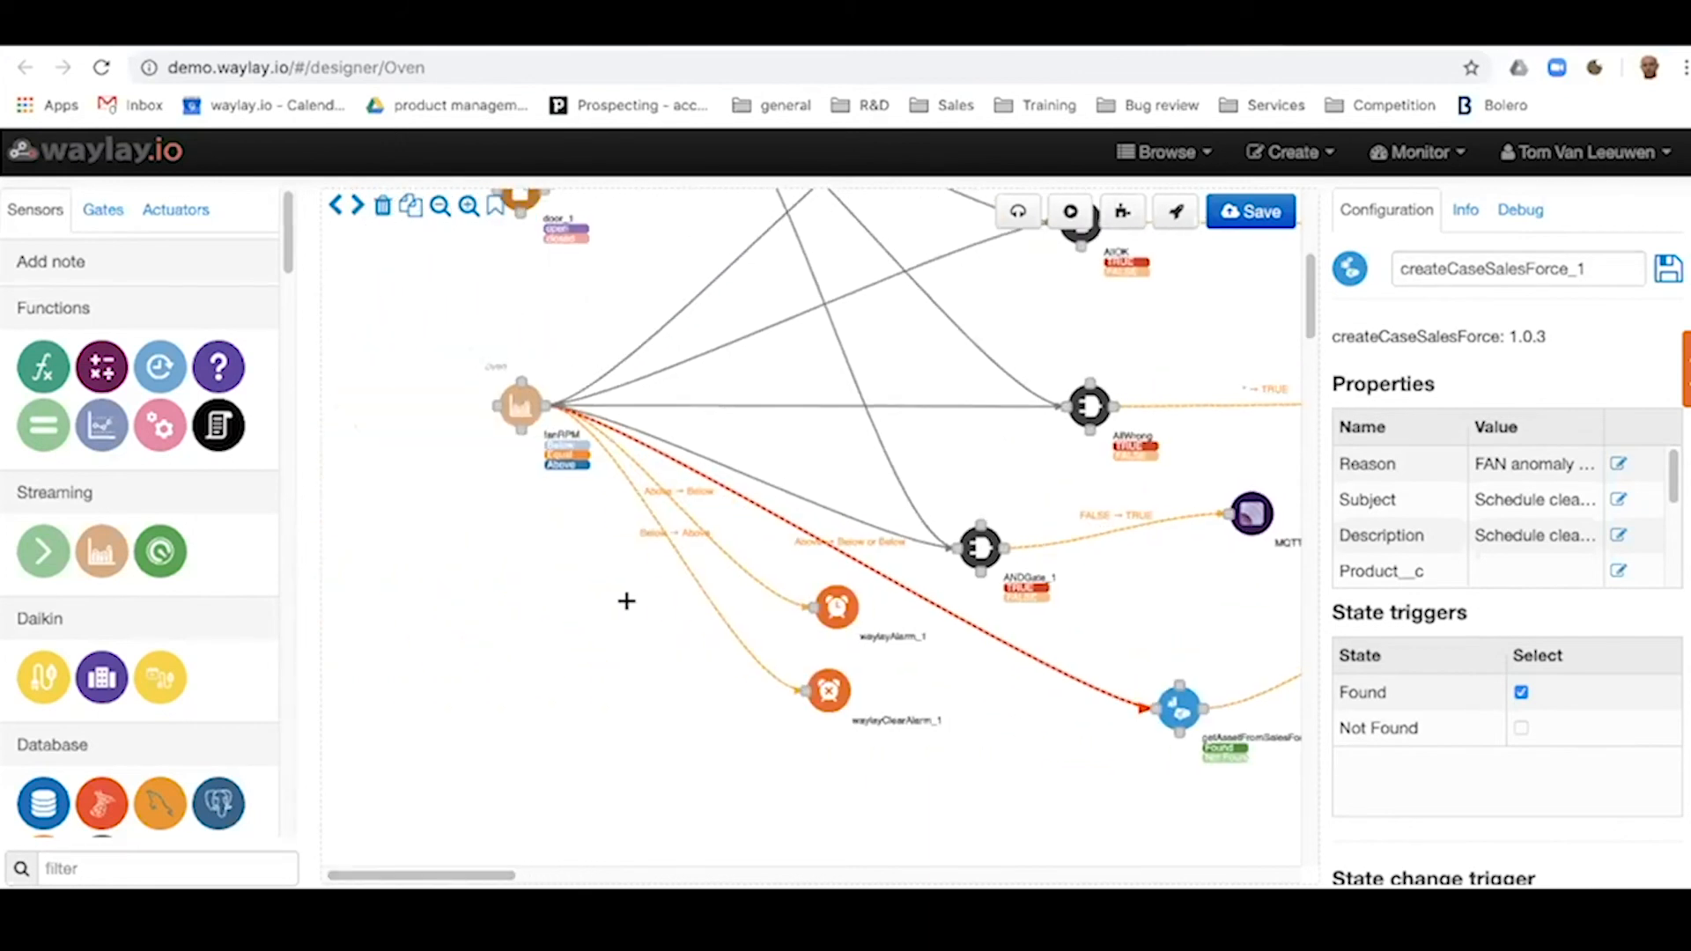
{"action": "scroll", "coordinate": [626, 600], "scroll_direction": "up", "scroll_amount": 2}
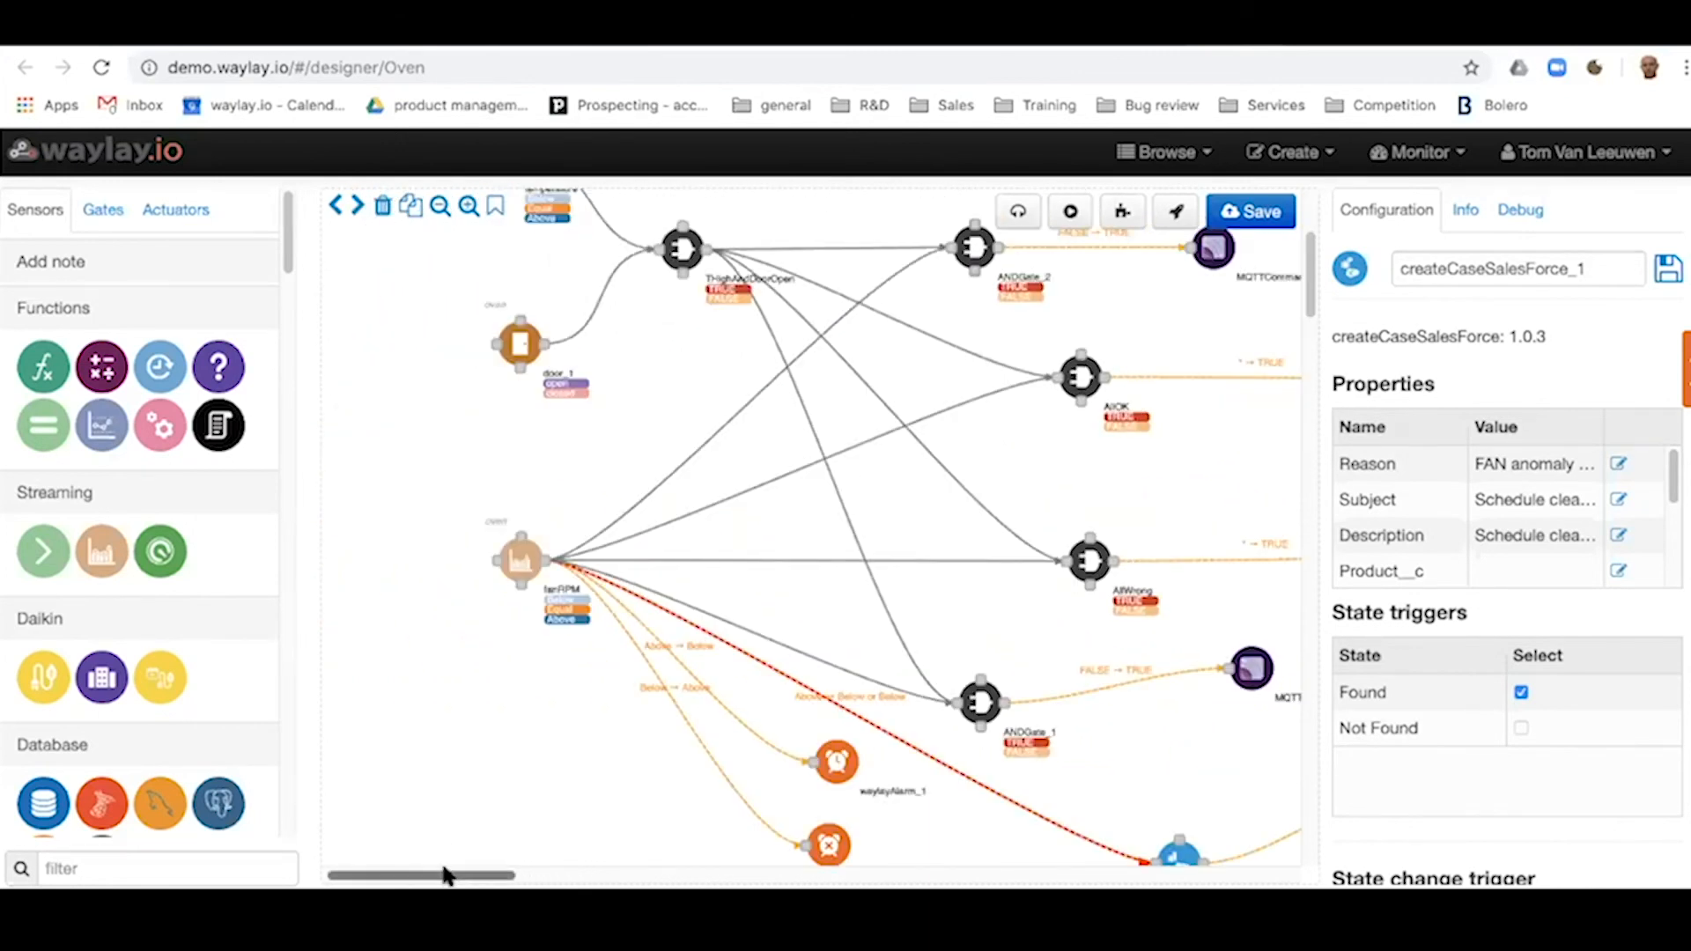
{"action": "left_click_drag", "start_coordinate": [447, 875], "coordinate": [453, 872]}
{"action": "scroll", "coordinate": [527, 773], "scroll_direction": "up", "scroll_amount": 1}
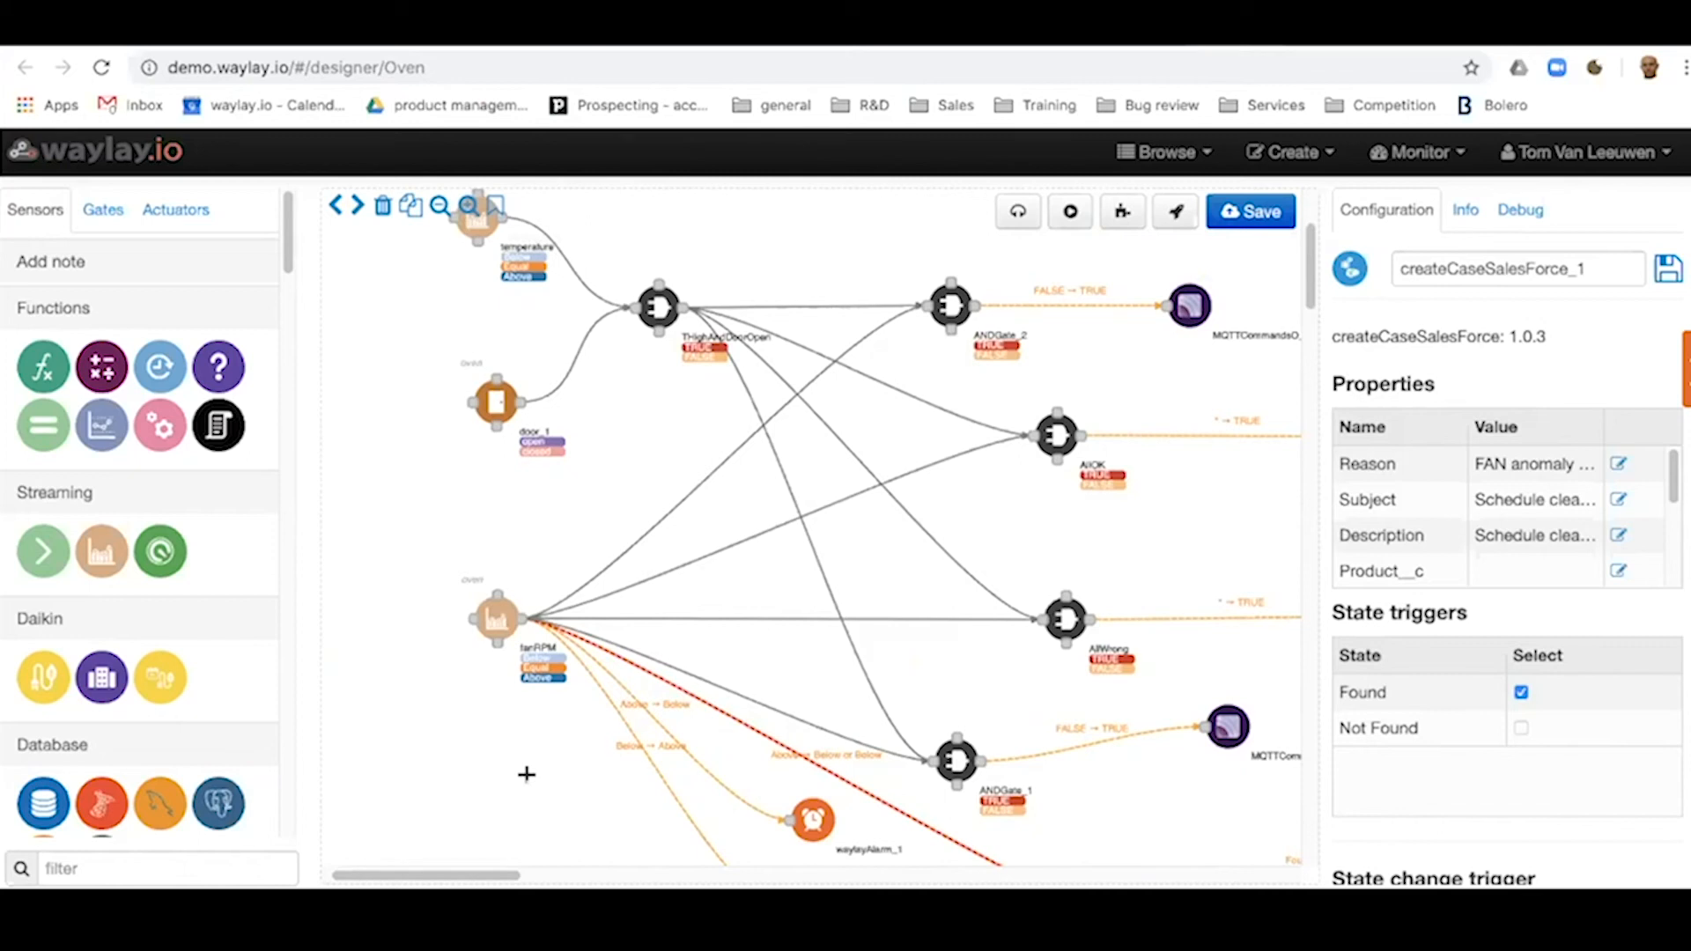
{"action": "scroll", "coordinate": [527, 773], "scroll_direction": "down", "scroll_amount": 3}
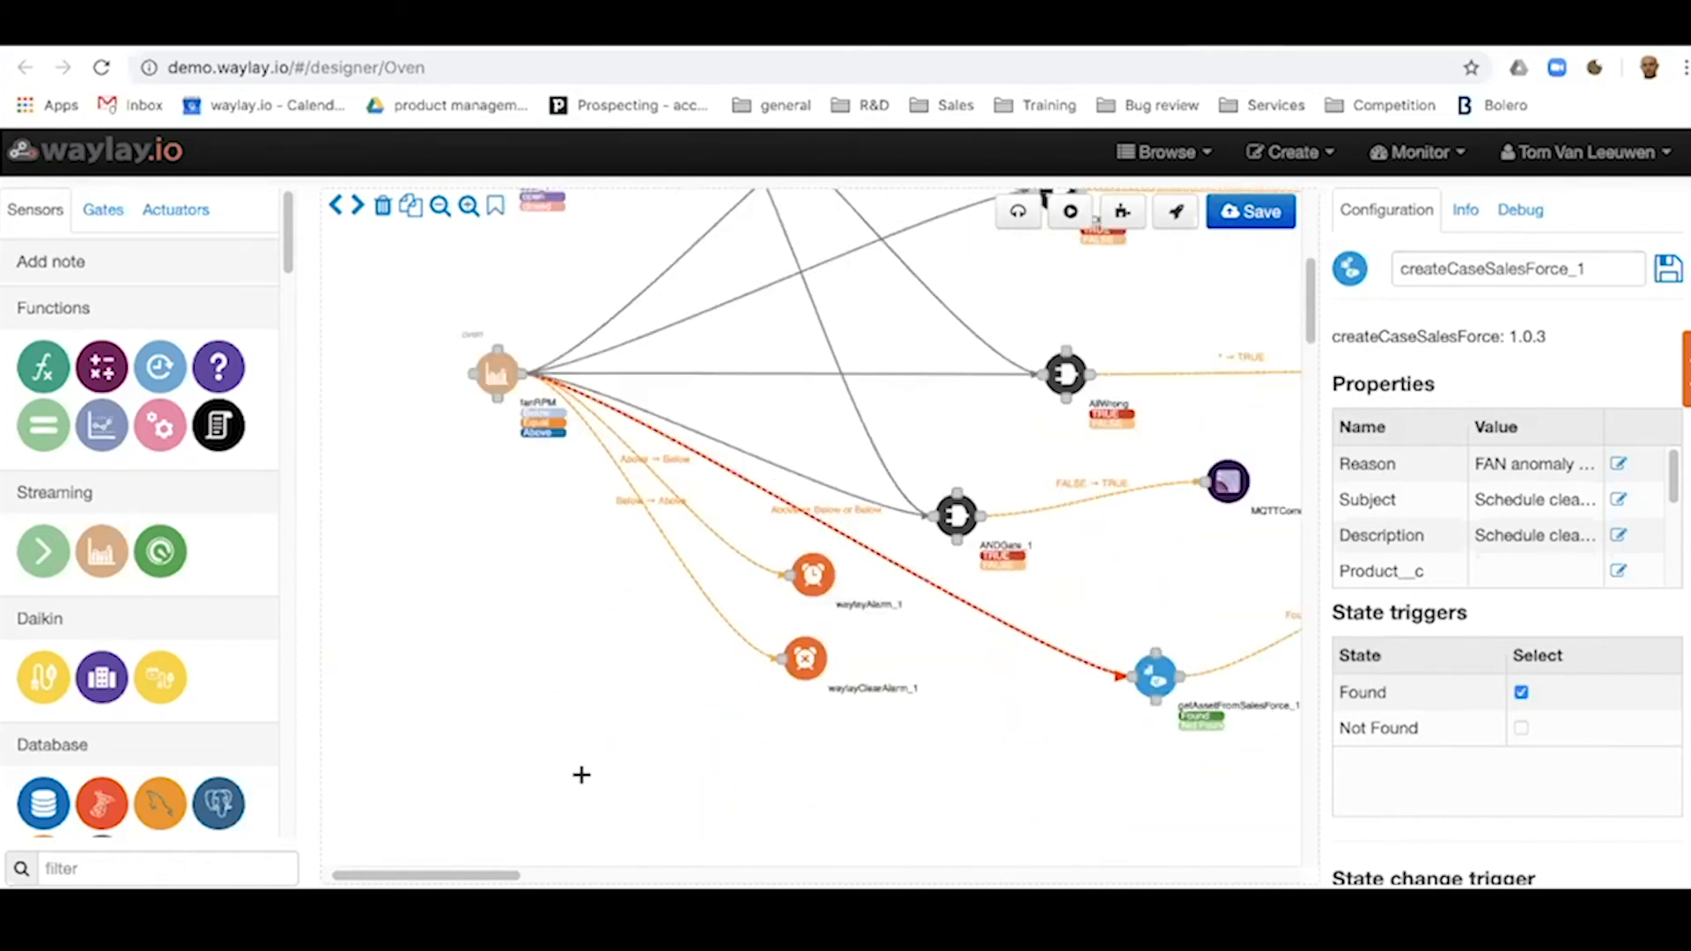
{"action": "left_click", "coordinate": [1149, 673]}
{"action": "left_click_drag", "start_coordinate": [410, 876], "coordinate": [456, 876]}
{"action": "scroll", "coordinate": [1652, 652], "scroll_direction": "down", "scroll_amount": 5}
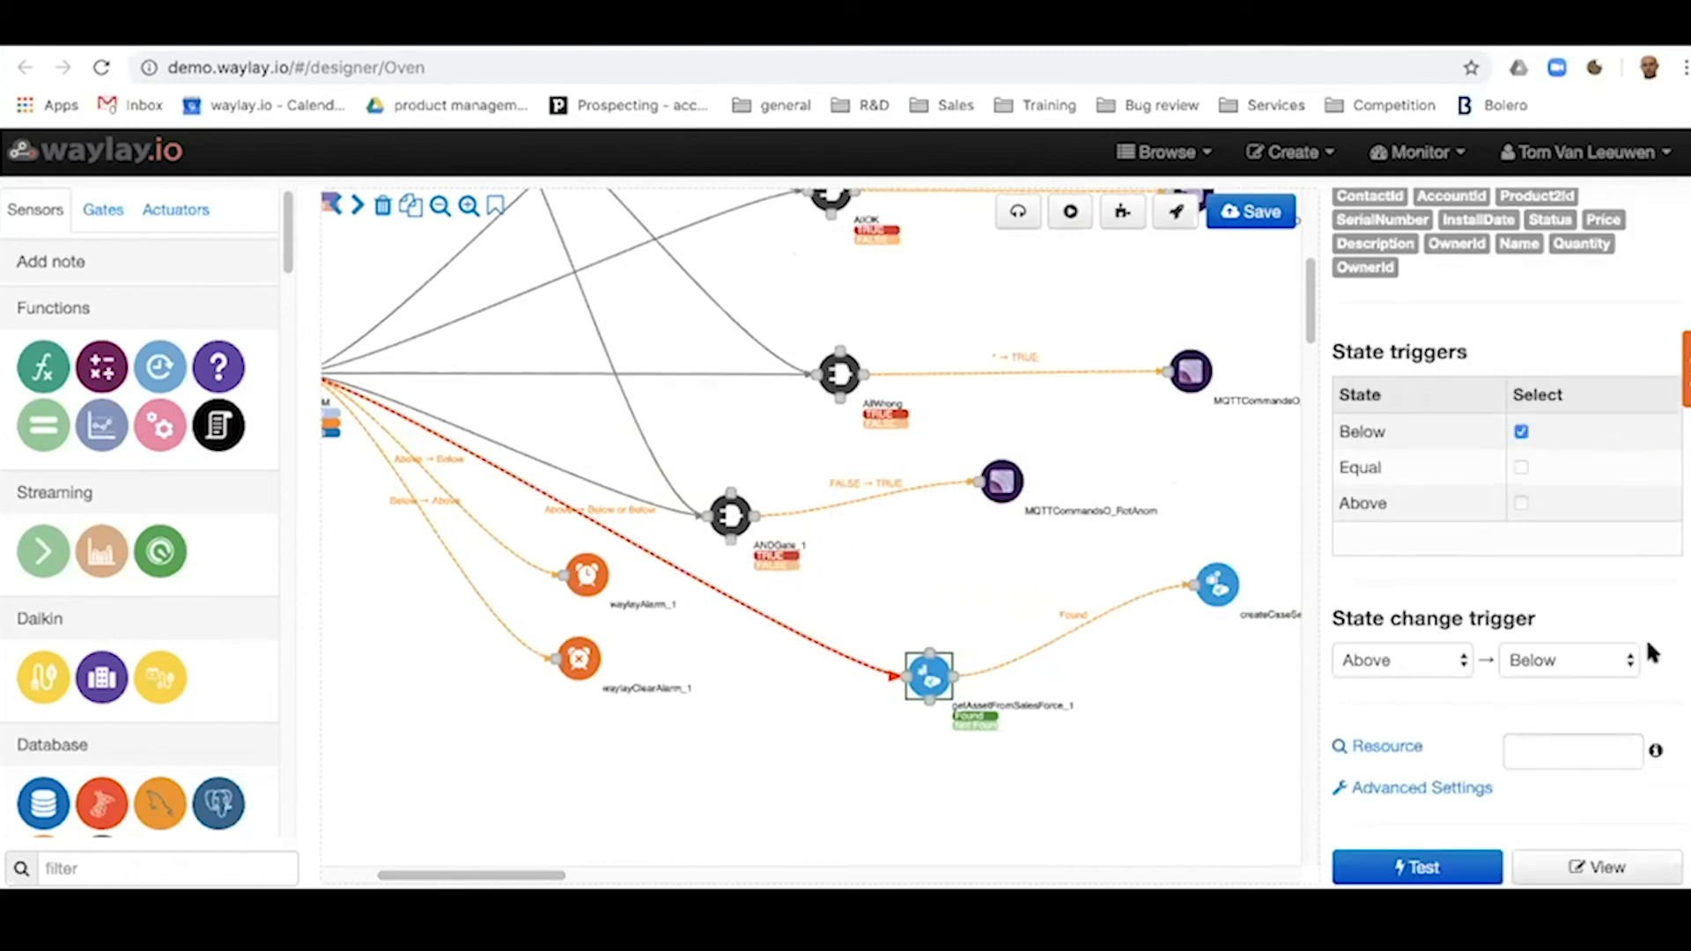
Step: Inspect the source code of the getAssetFromSalesForce sensor, and return to the Oven template diagram around the fanRPM sensor
{"action": "left_click", "coordinate": [1604, 867]}
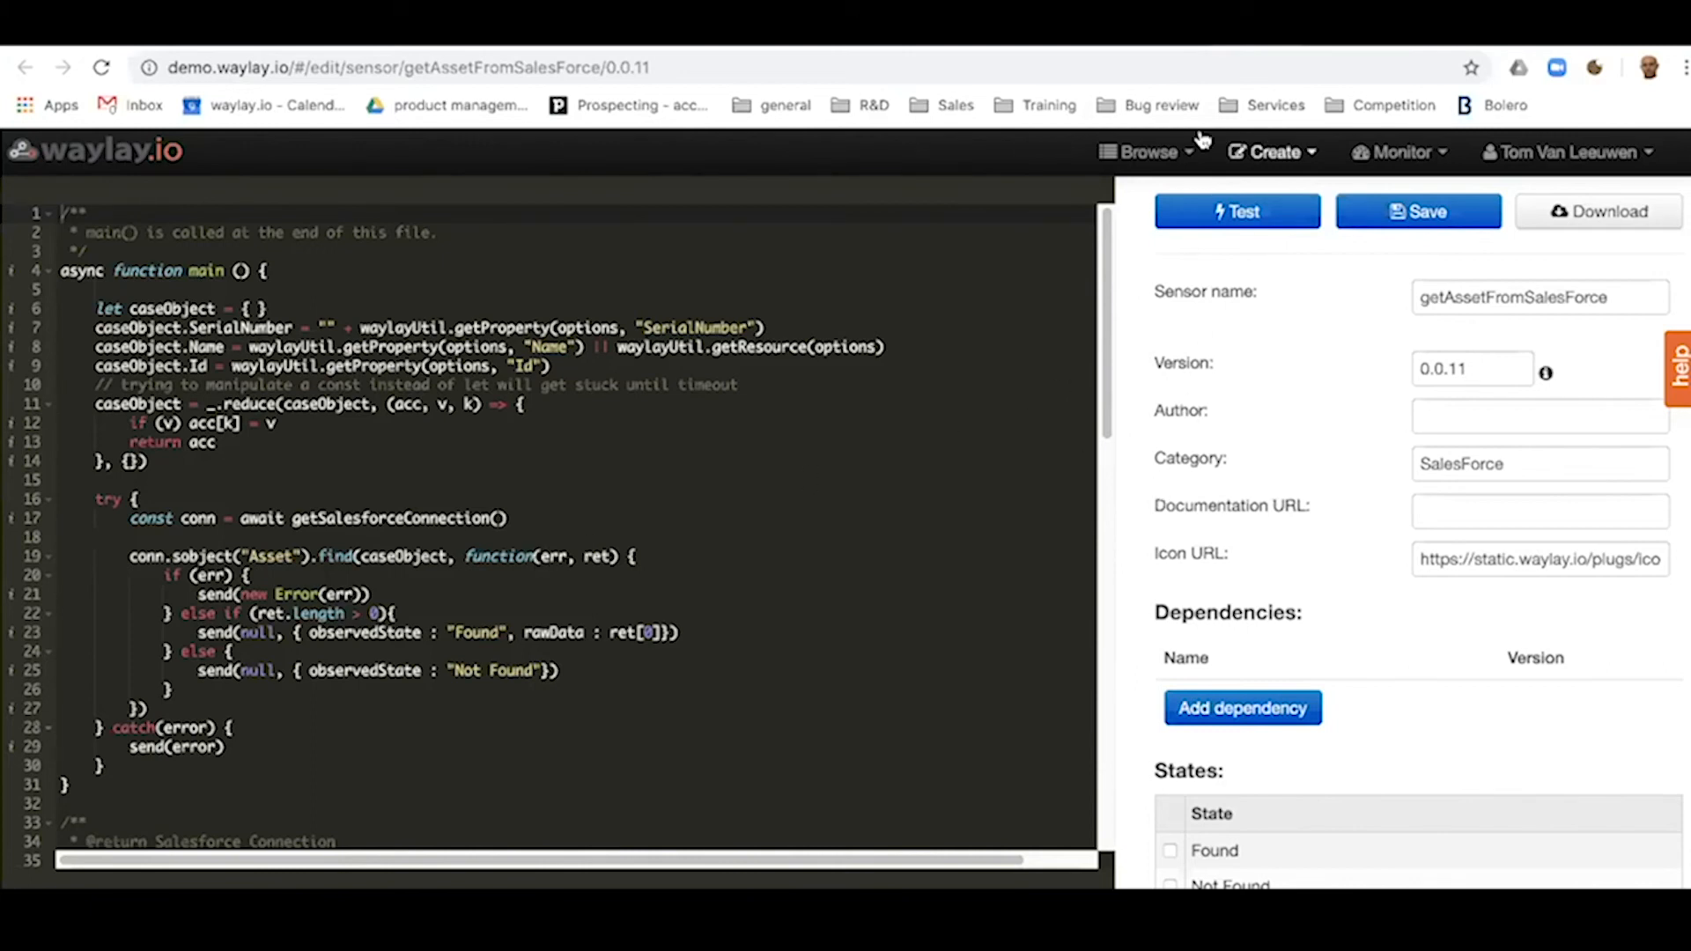
{"action": "left_click", "coordinate": [1269, 30]}
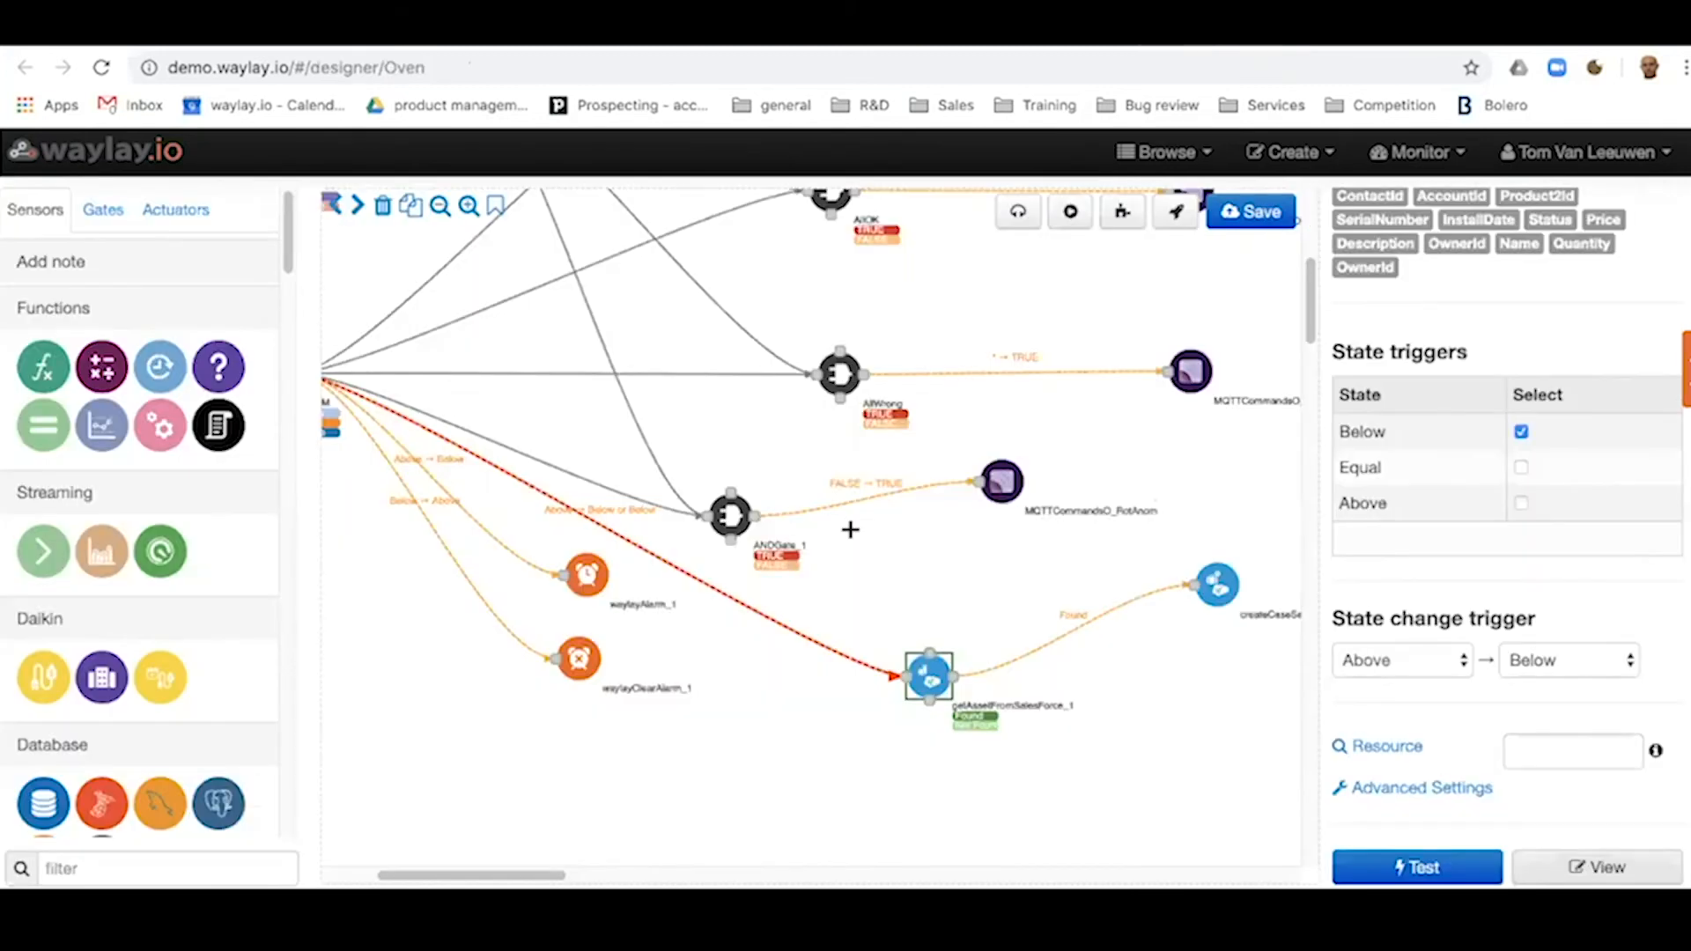
{"action": "scroll", "coordinate": [849, 529], "scroll_direction": "up", "scroll_amount": 1}
{"action": "left_click_drag", "start_coordinate": [288, 233], "coordinate": [287, 577]}
{"action": "left_click_drag", "start_coordinate": [326, 280], "coordinate": [310, 188]}
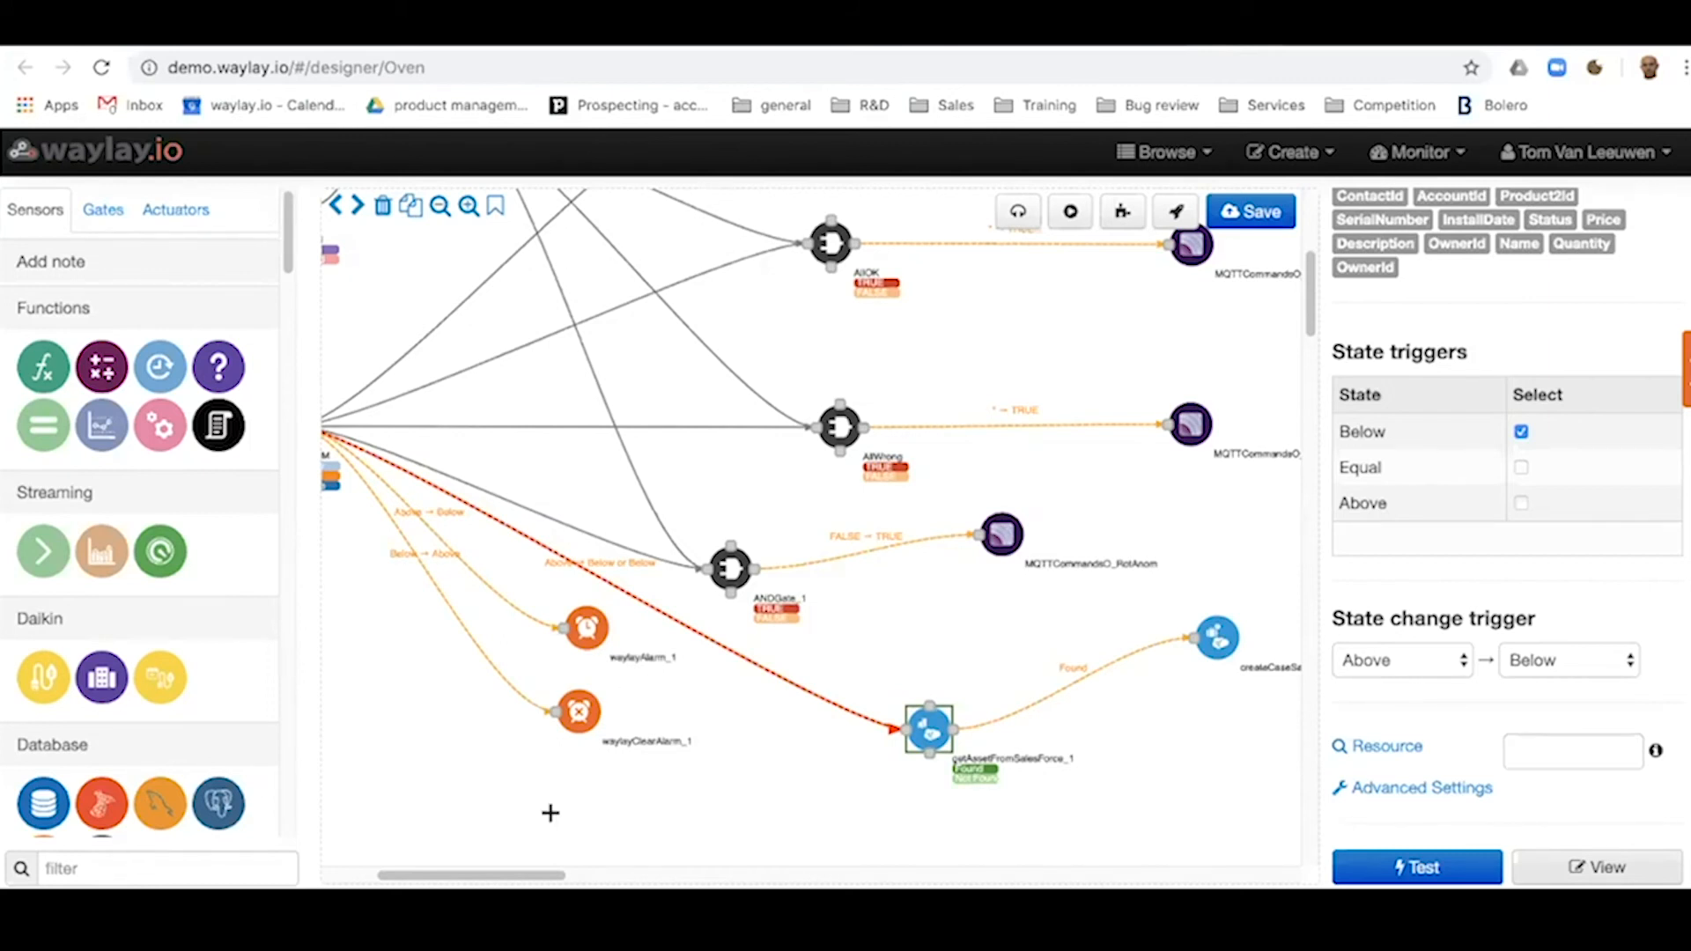
{"action": "left_click_drag", "start_coordinate": [540, 875], "coordinate": [519, 875]}
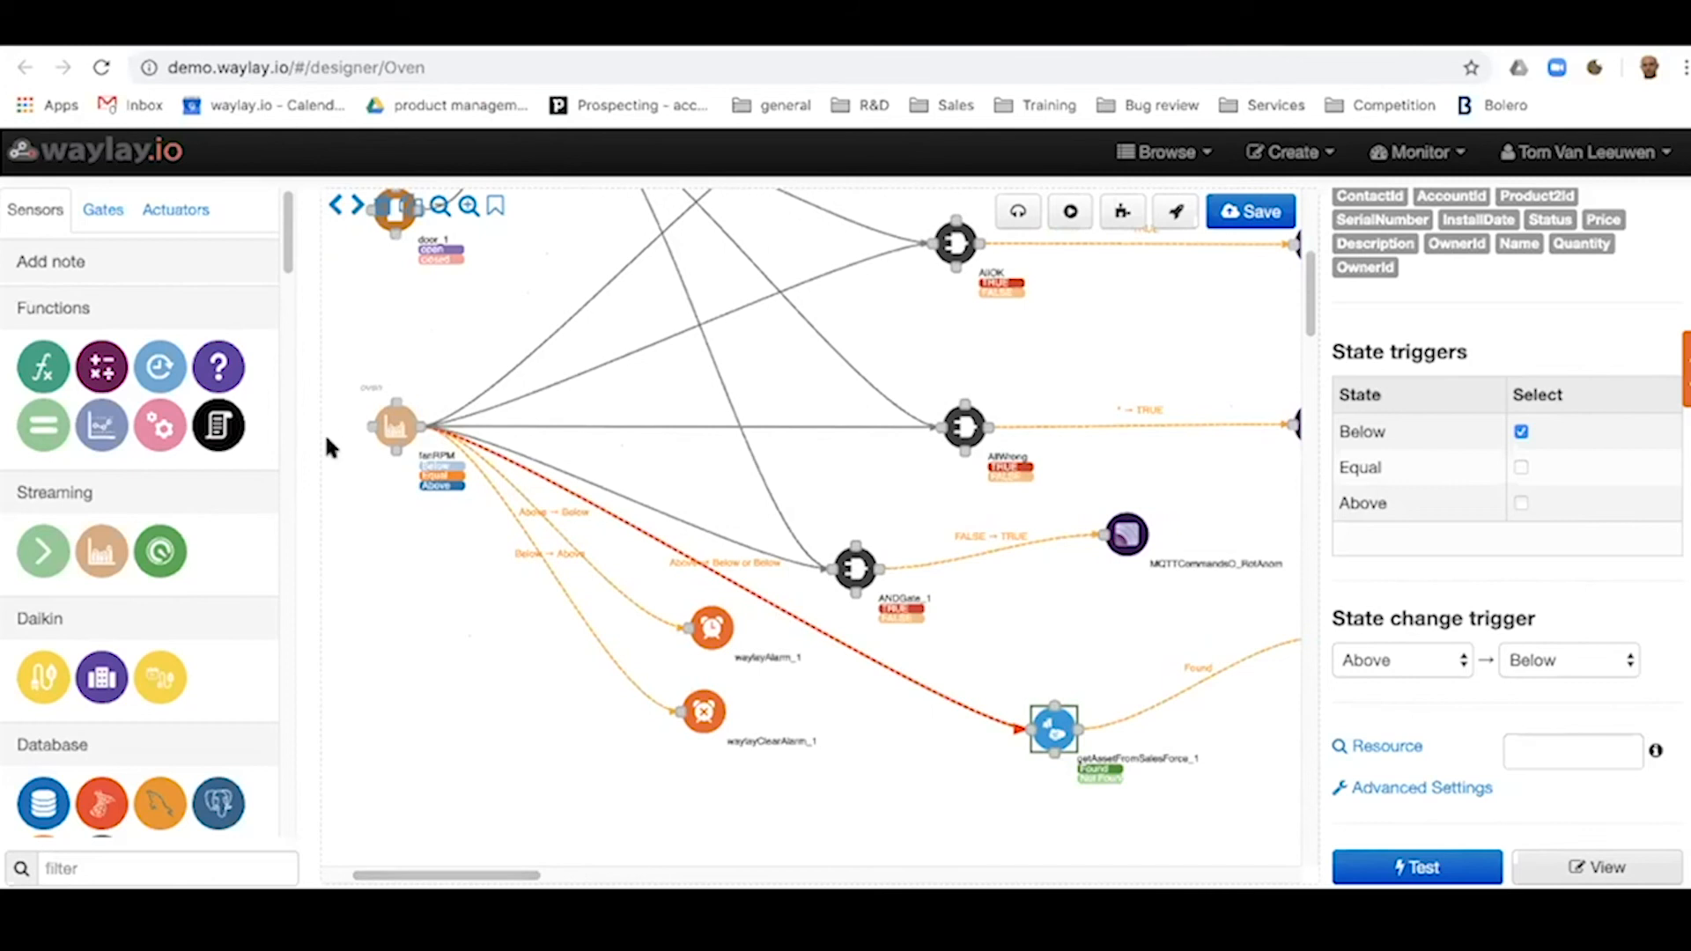
Step: Browse the gates and actuators available for building the Oven template
{"action": "left_click", "coordinate": [108, 220]}
{"action": "left_click", "coordinate": [163, 214]}
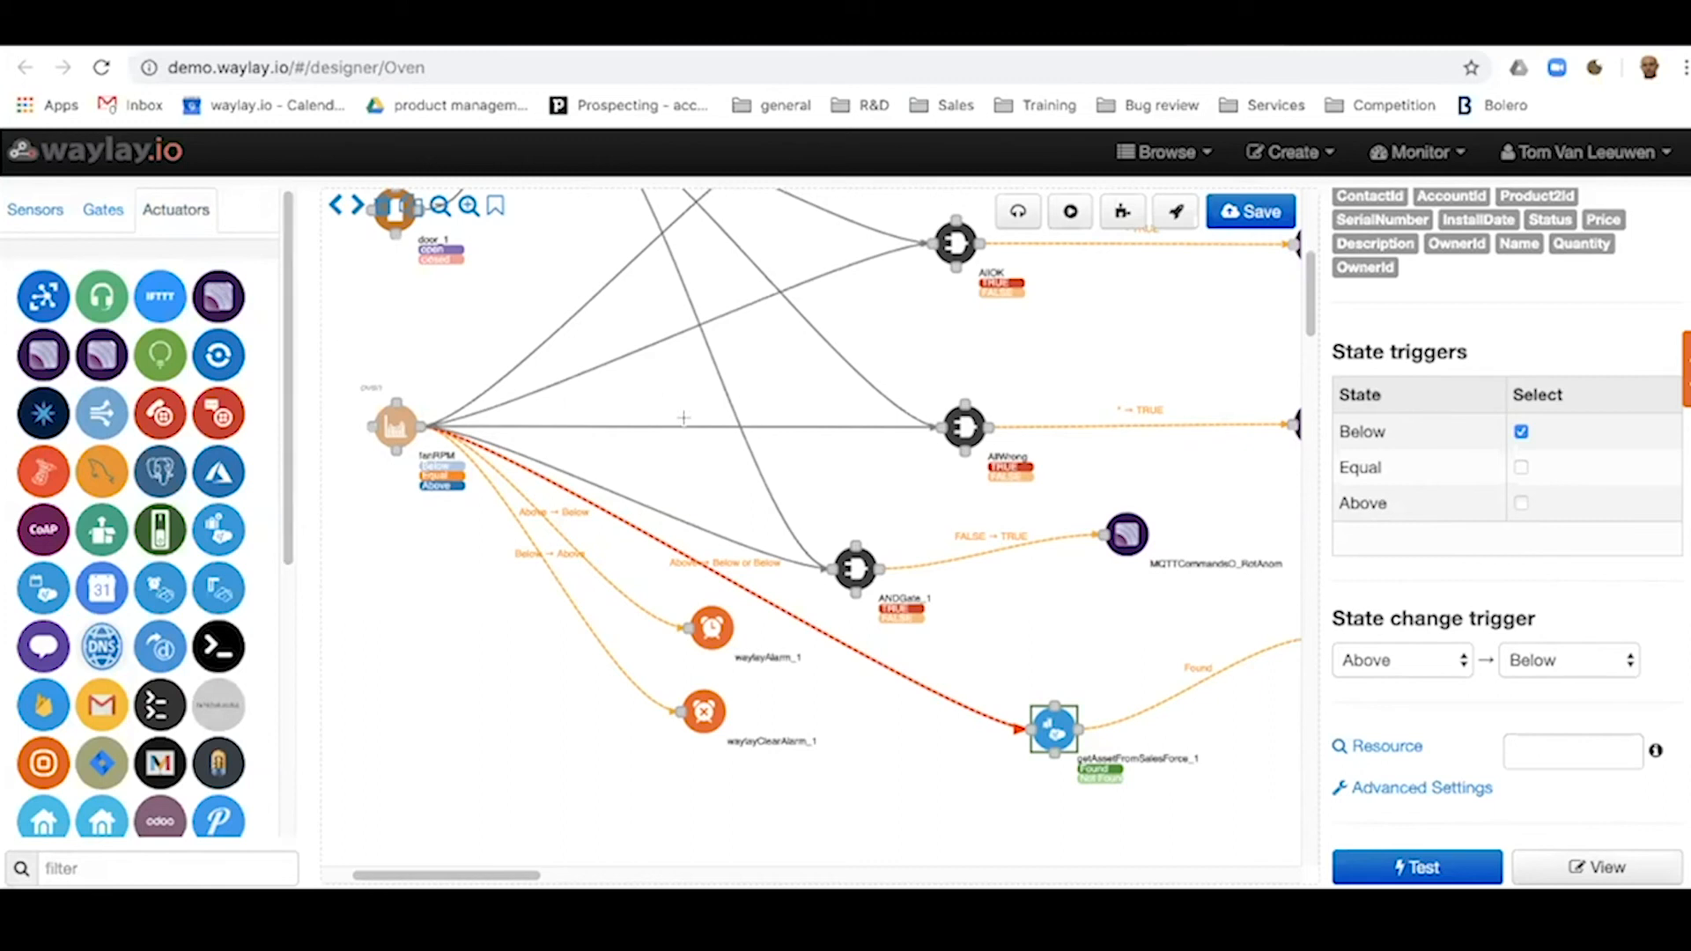
{"action": "scroll", "coordinate": [678, 412], "scroll_direction": "up", "scroll_amount": 3}
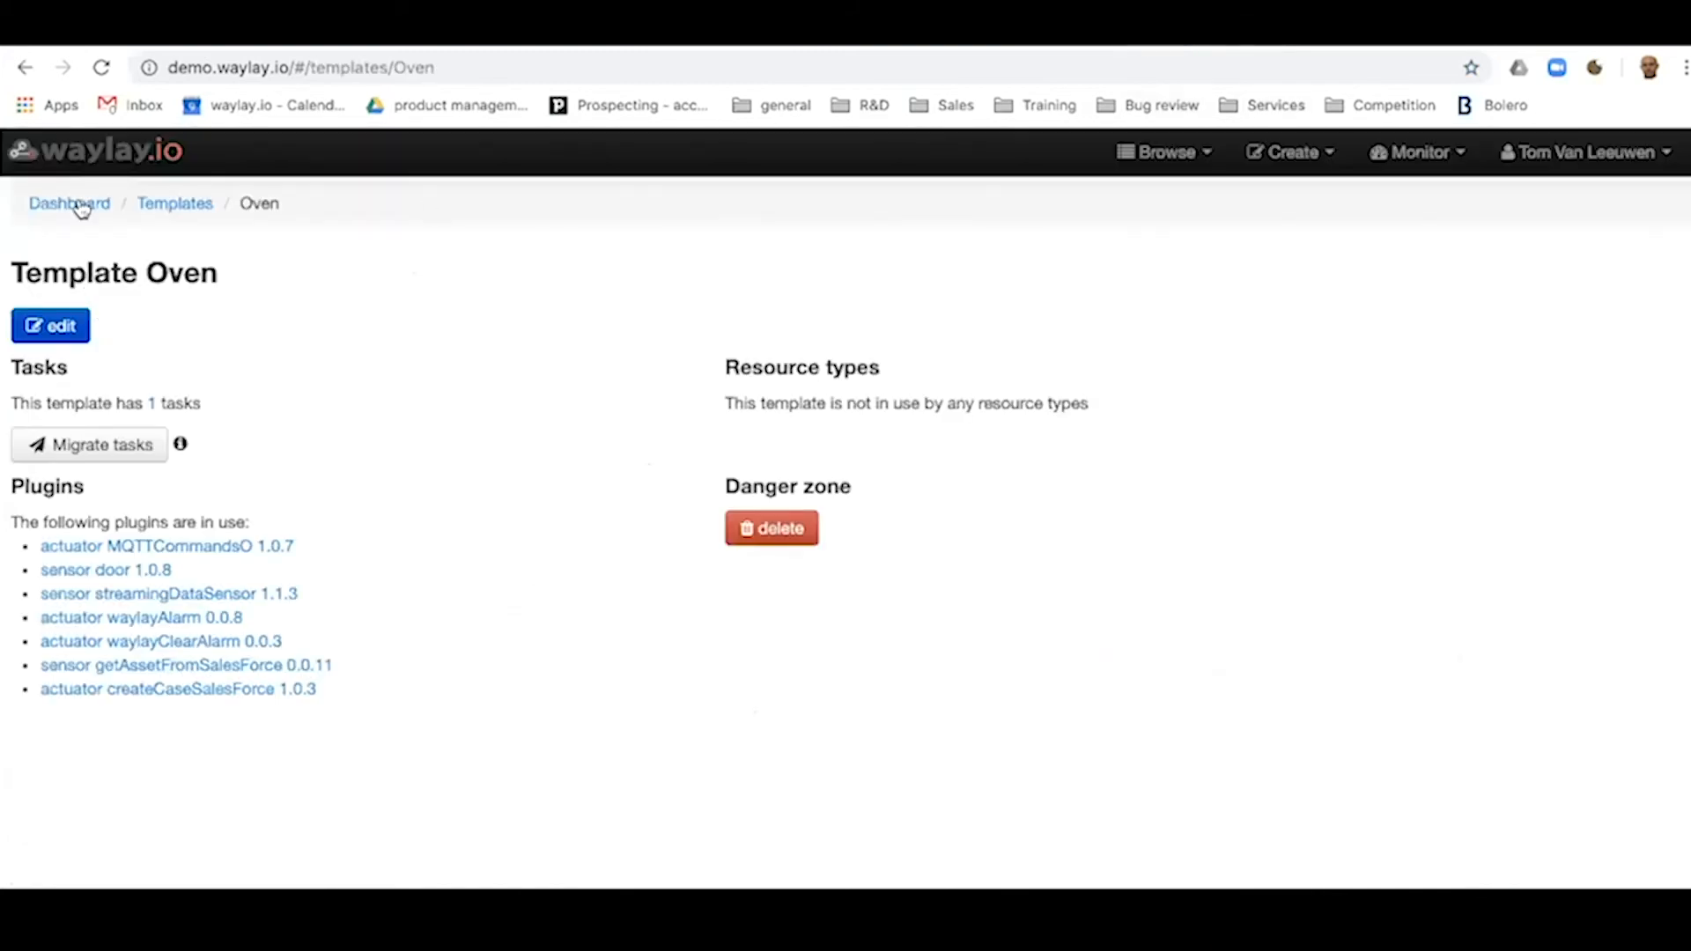
Step: Go from the dashboard to the tasks list, search it for "oven" and open the IFA demo task
{"action": "left_click", "coordinate": [100, 170]}
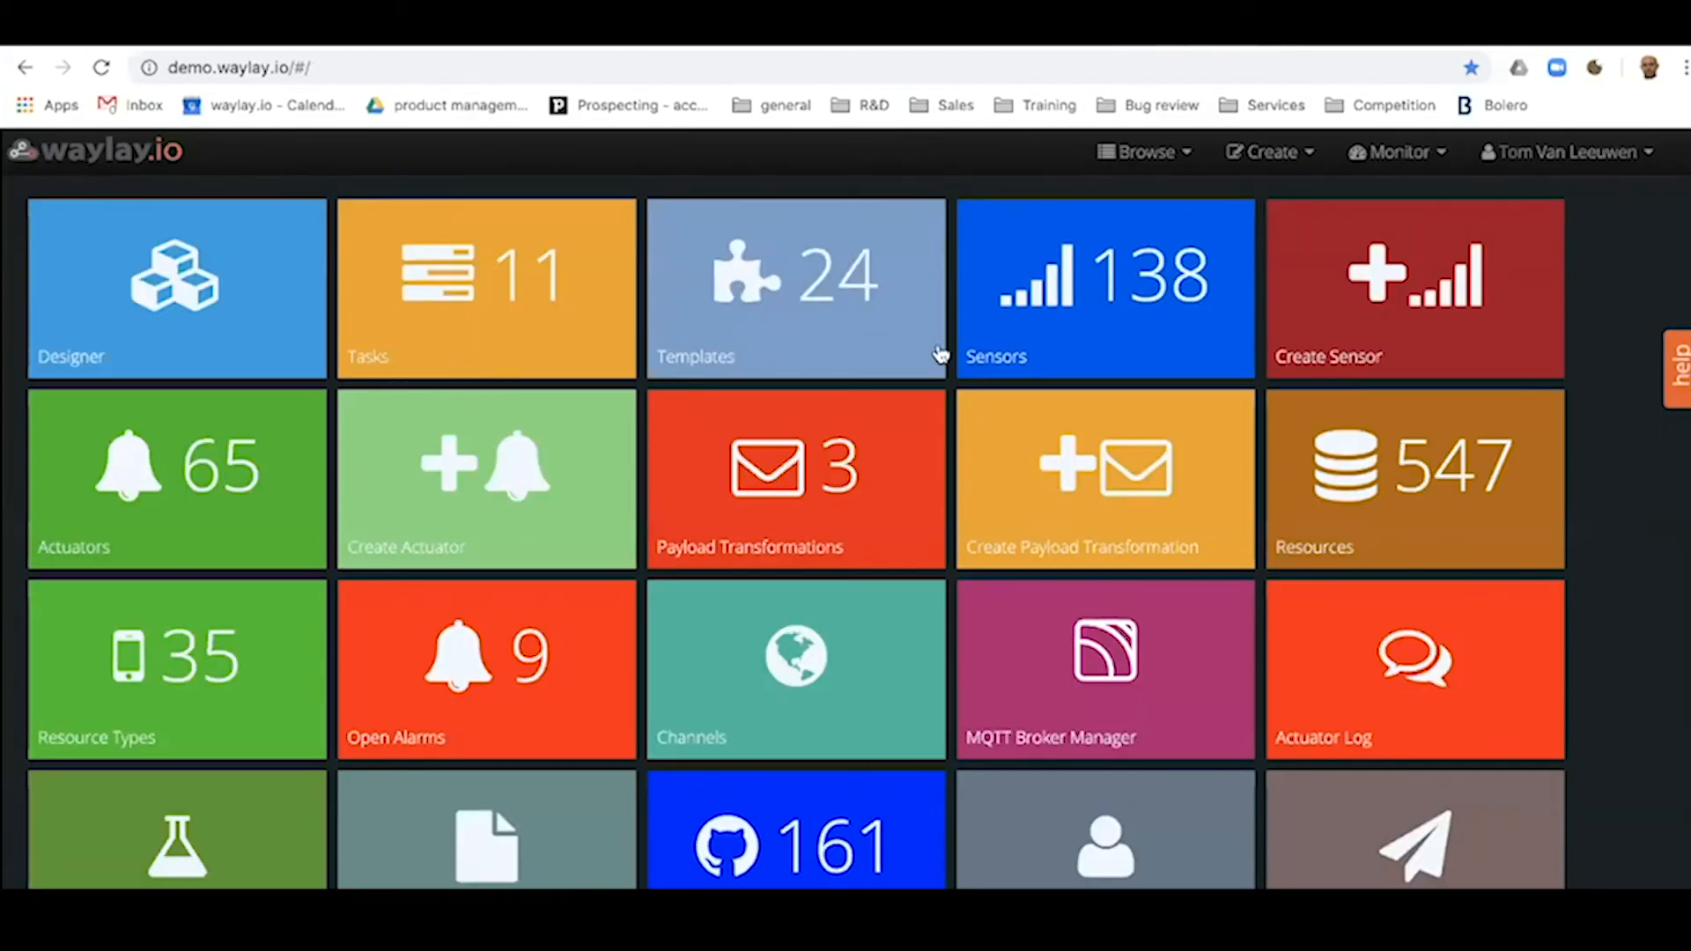
{"action": "scroll", "coordinate": [958, 399], "scroll_direction": "down", "scroll_amount": 1}
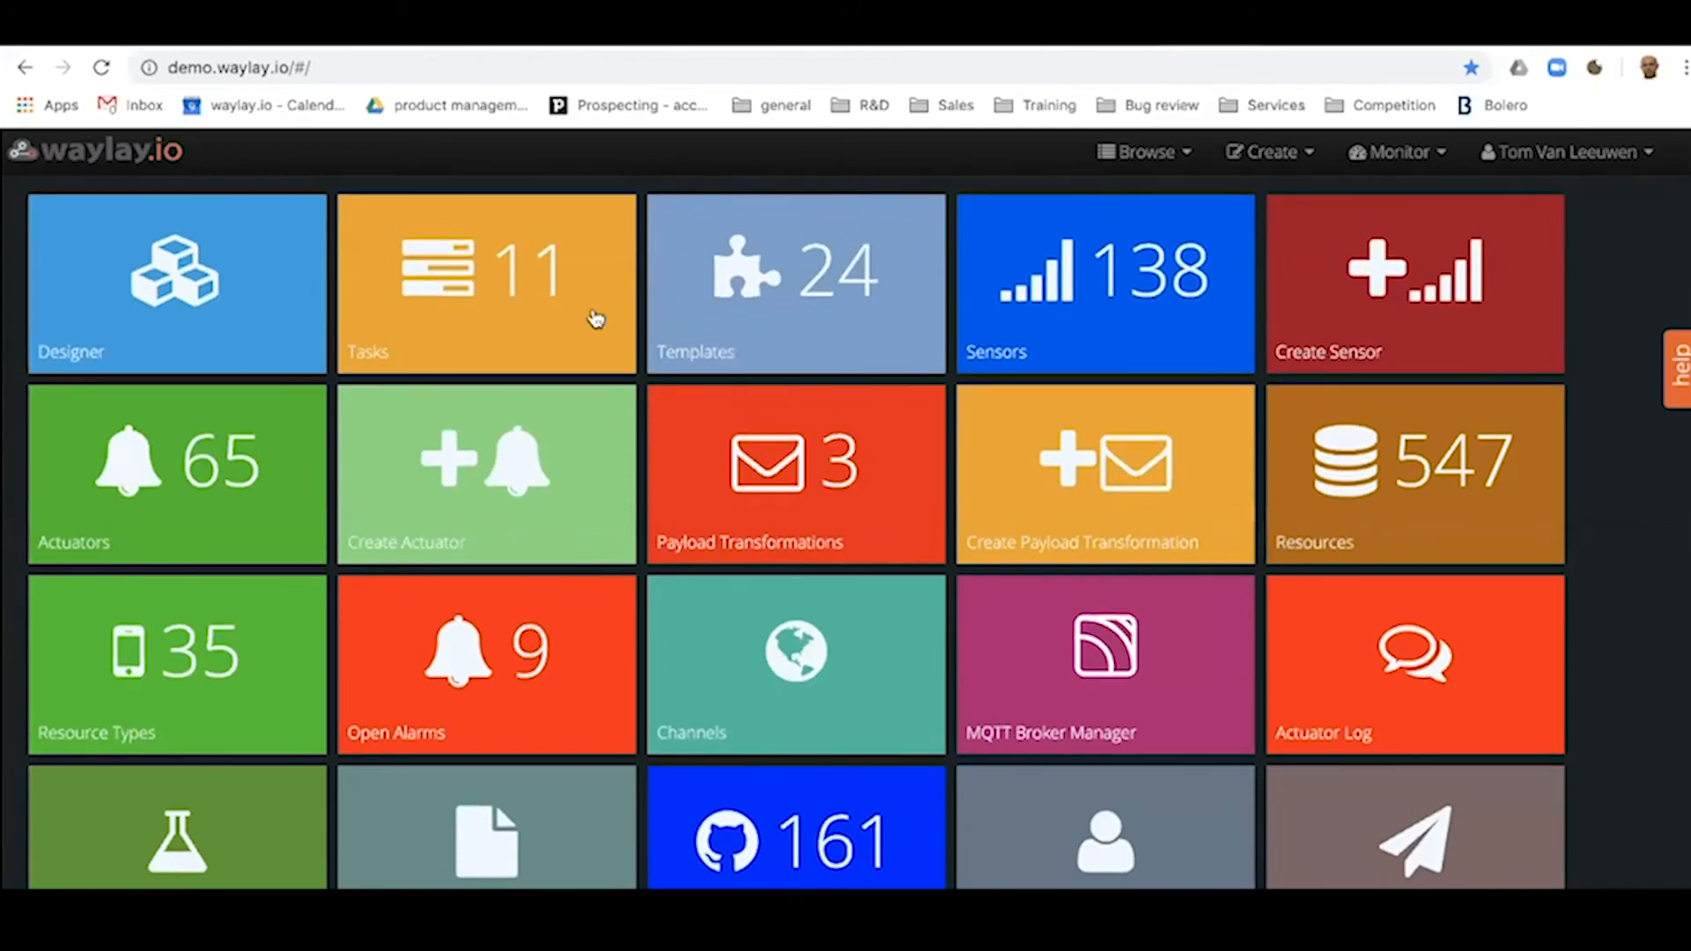
{"action": "left_click", "coordinate": [596, 318]}
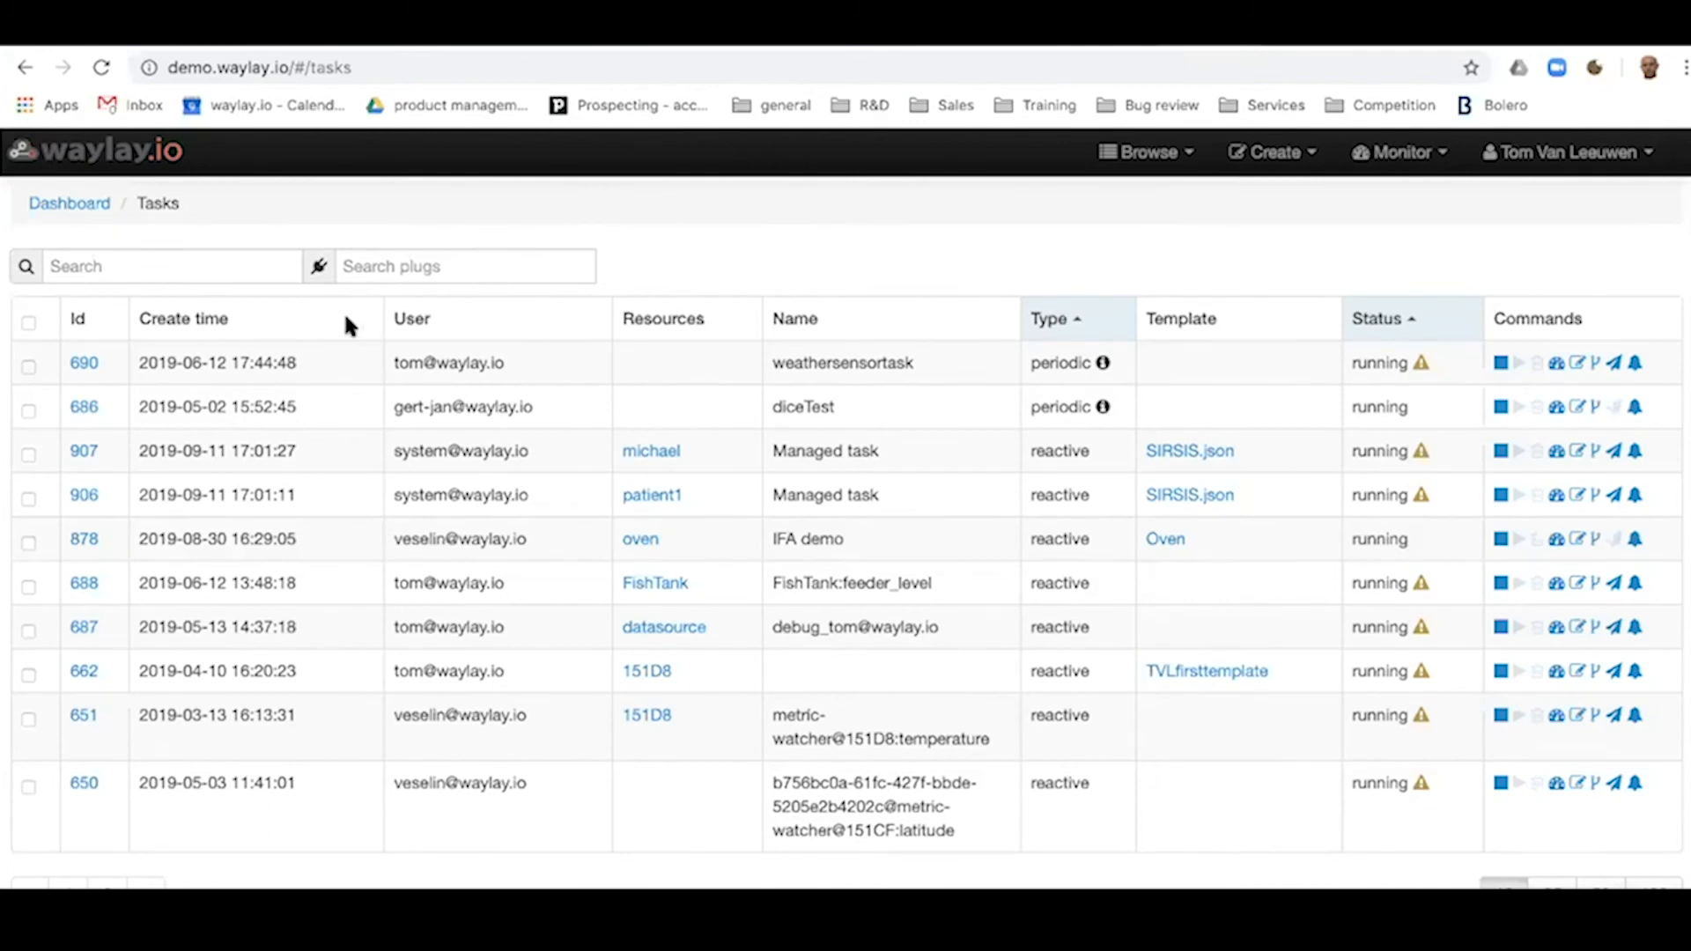
{"action": "left_click", "coordinate": [227, 272]}
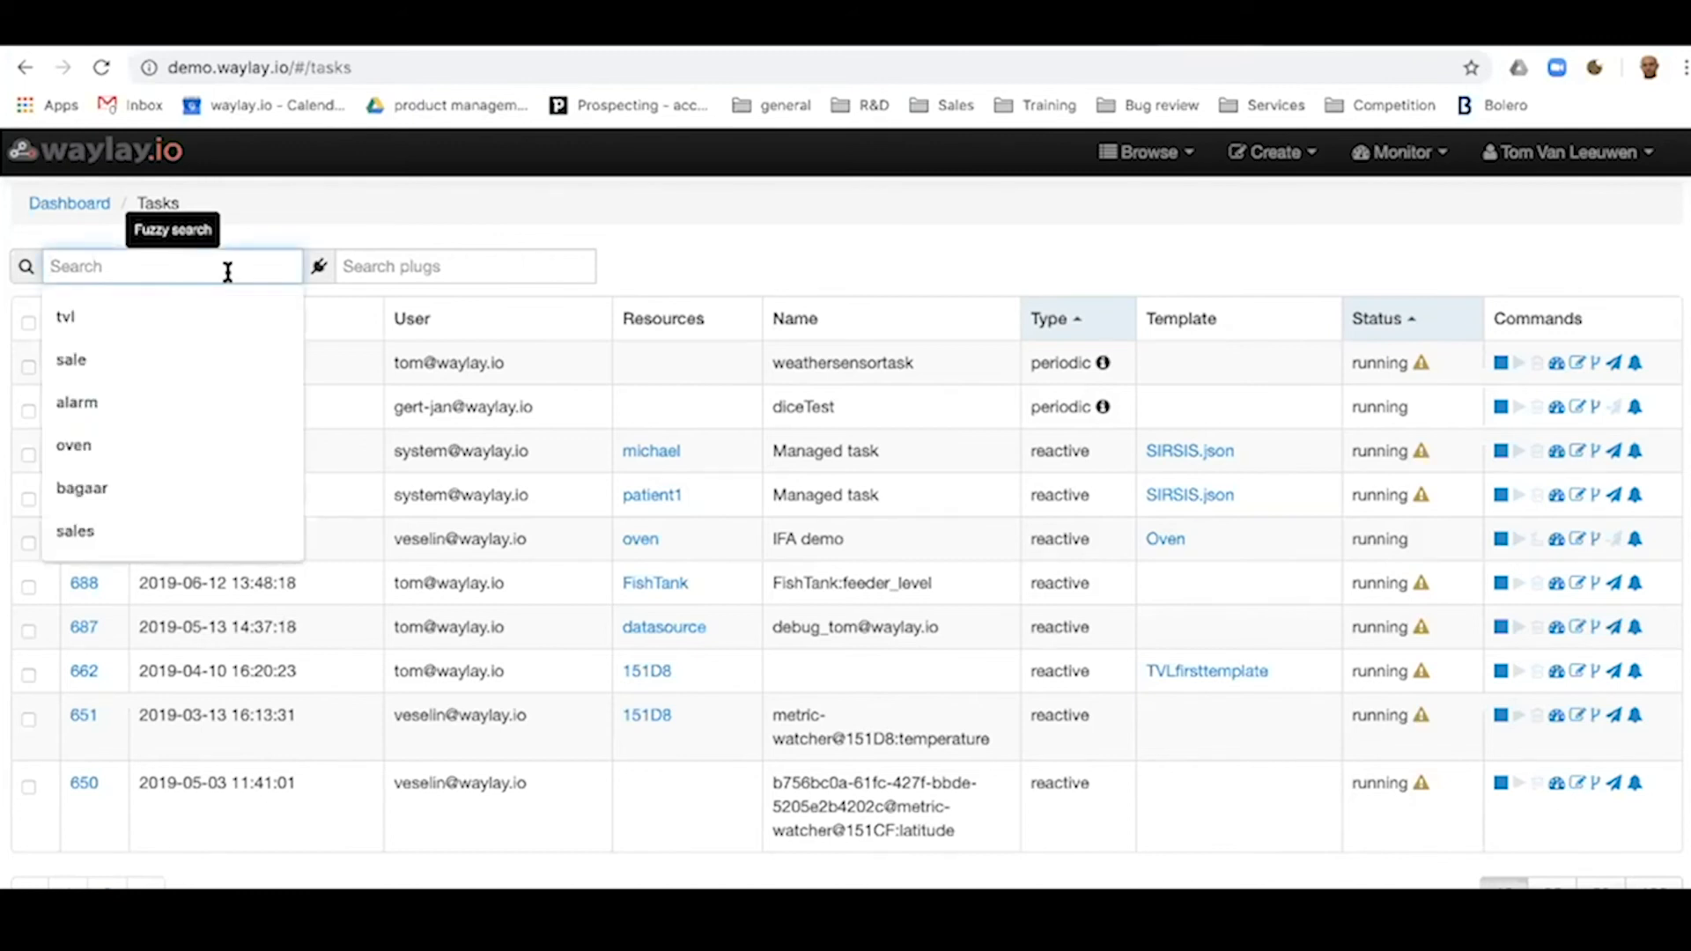
{"action": "type", "text": "oven"}
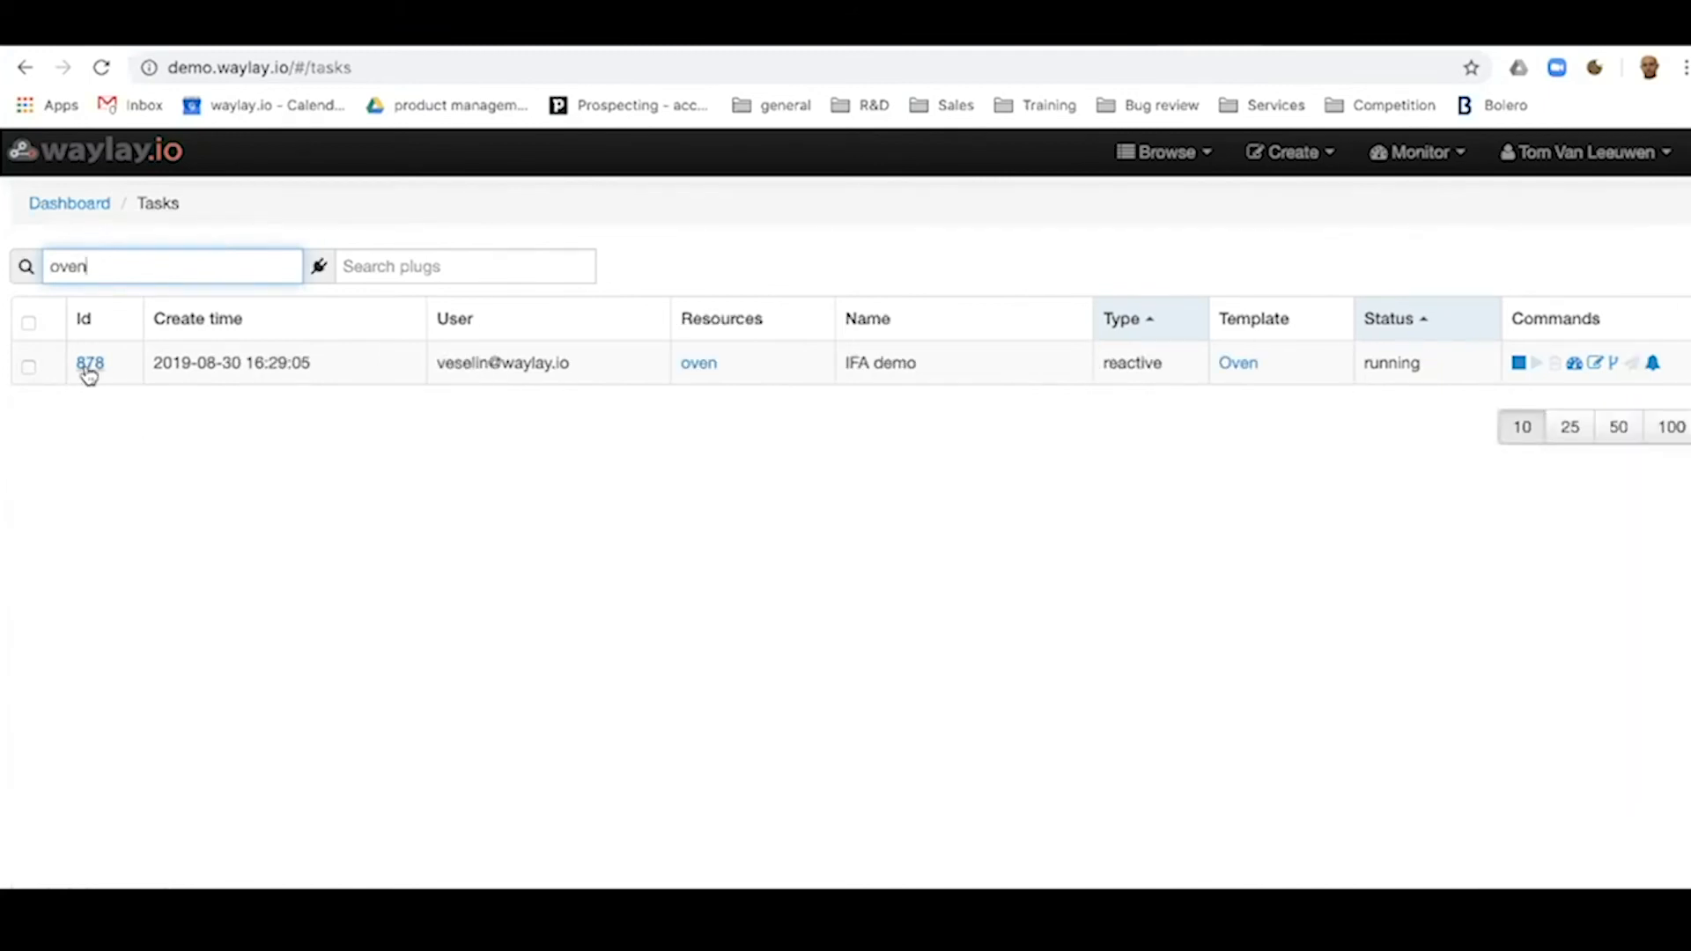
{"action": "left_click", "coordinate": [88, 368]}
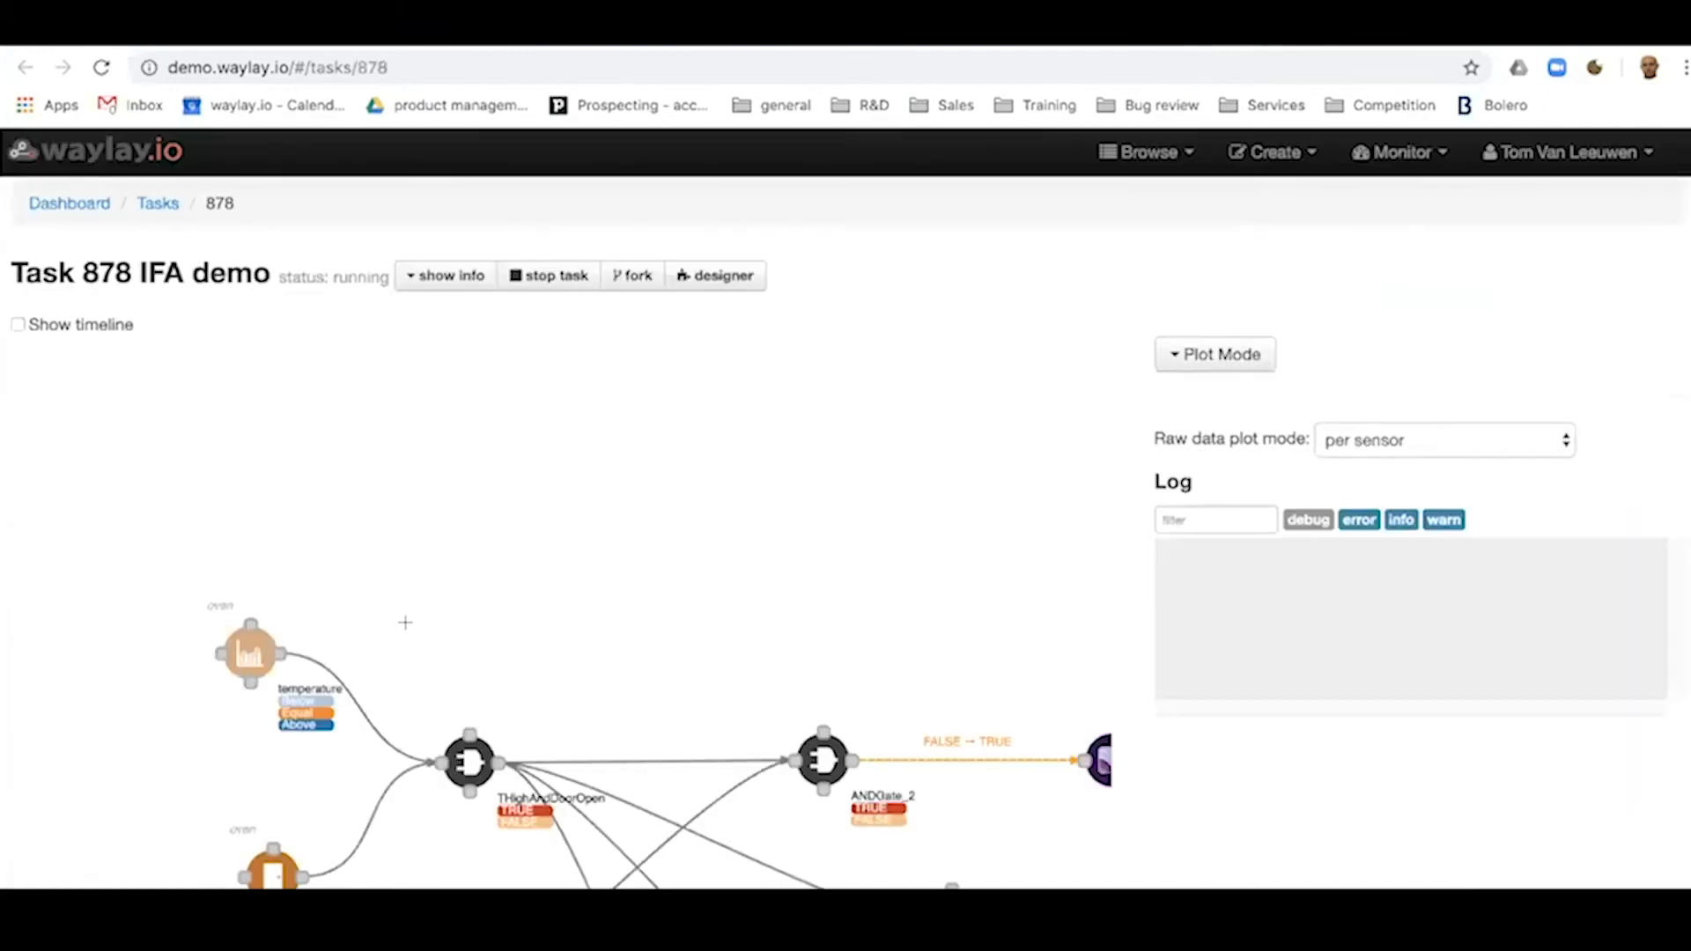
Step: Examine the live node states in the IFA demo task diagram and the raw data plots for fanRPM, door_1 and temperature
{"action": "scroll", "coordinate": [684, 543], "scroll_direction": "down", "scroll_amount": 2}
{"action": "scroll", "coordinate": [684, 544], "scroll_direction": "down", "scroll_amount": 2}
{"action": "scroll", "coordinate": [683, 544], "scroll_direction": "up", "scroll_amount": 4}
{"action": "scroll", "coordinate": [684, 543], "scroll_direction": "down", "scroll_amount": 1}
{"action": "scroll", "coordinate": [684, 543], "scroll_direction": "down", "scroll_amount": 2}
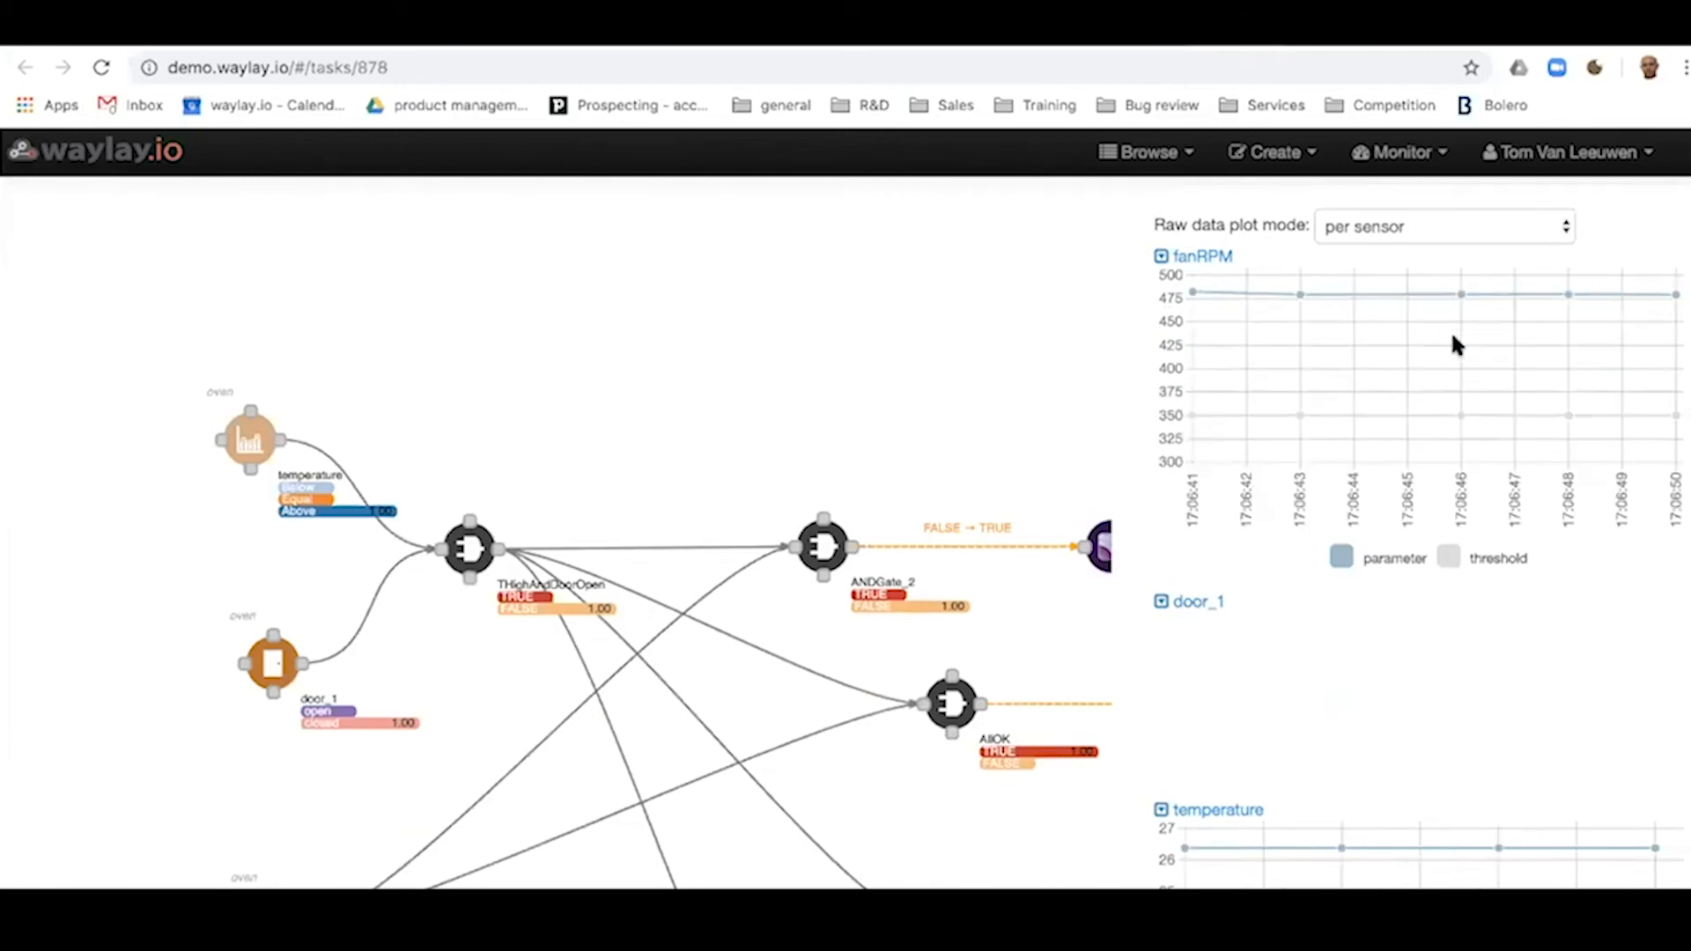
{"action": "scroll", "coordinate": [1436, 344], "scroll_direction": "down", "scroll_amount": 3}
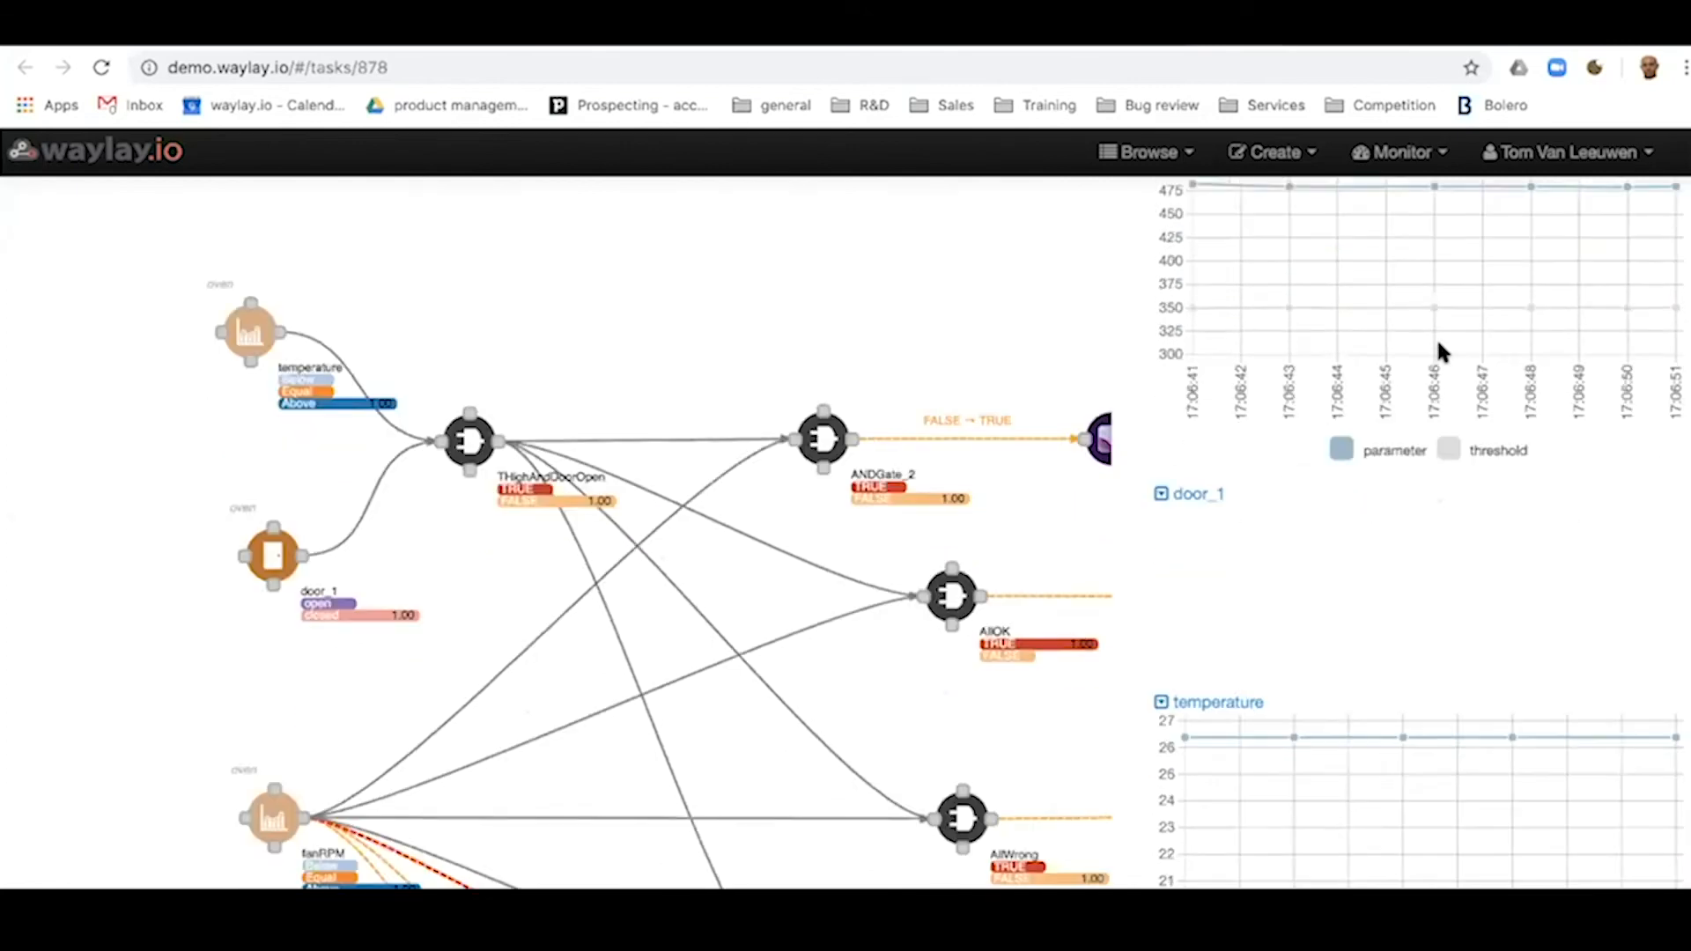
{"action": "scroll", "coordinate": [1431, 652], "scroll_direction": "down", "scroll_amount": 2}
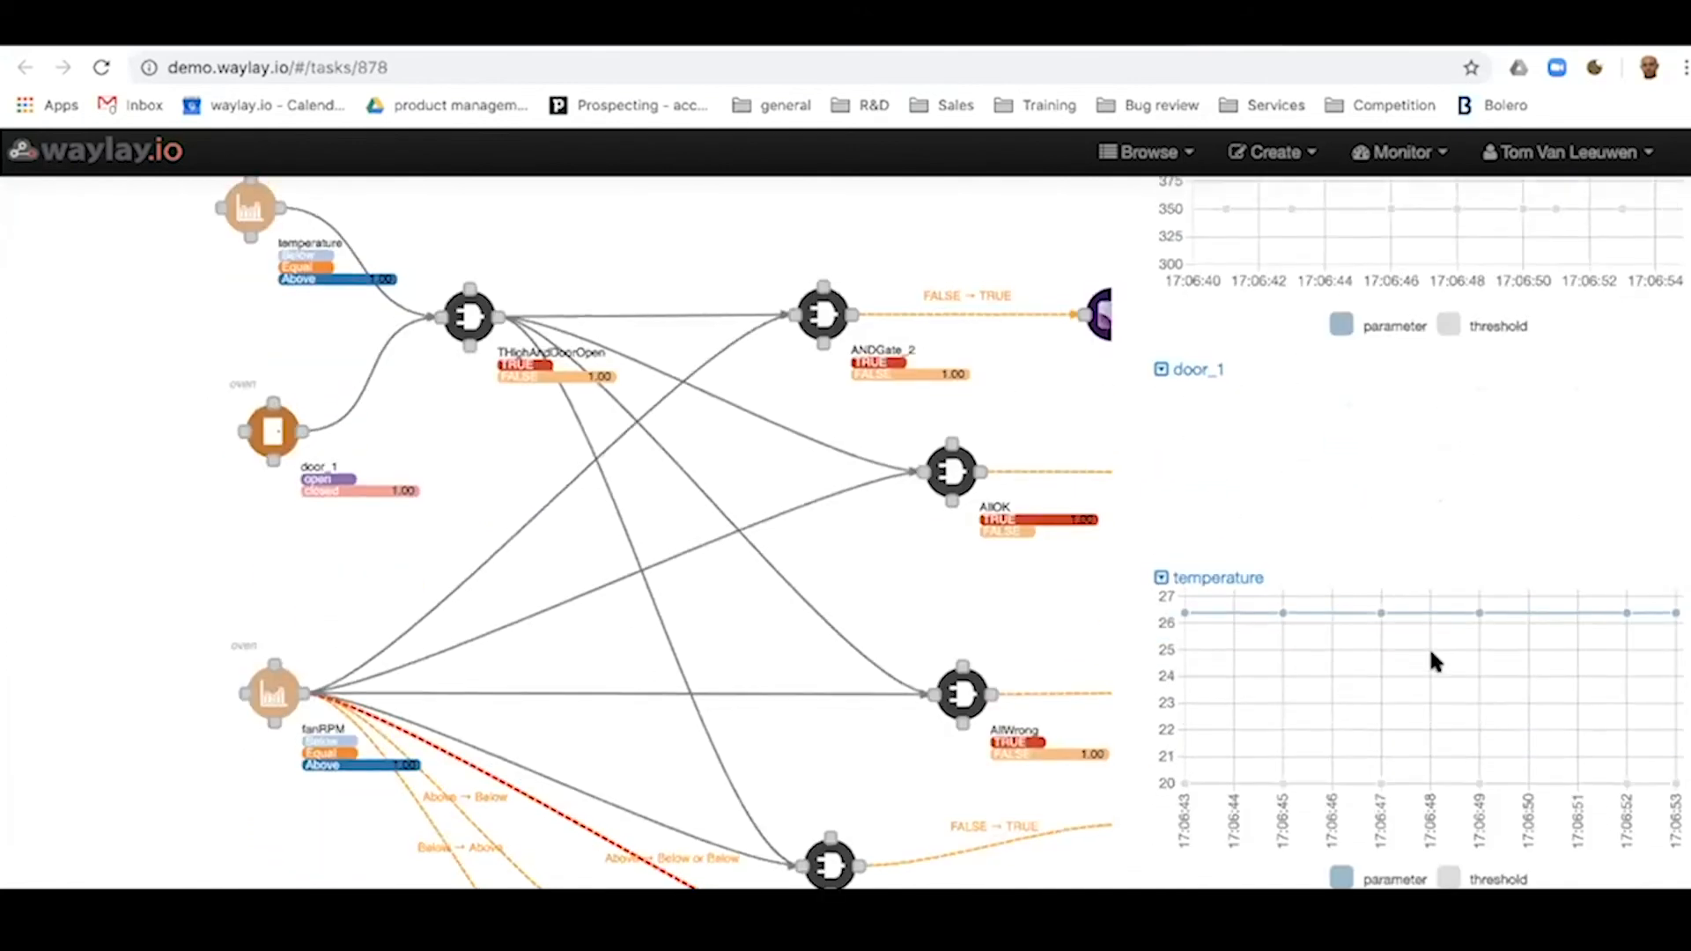
{"action": "scroll", "coordinate": [1401, 639], "scroll_direction": "up", "scroll_amount": 4}
{"action": "scroll", "coordinate": [1265, 585], "scroll_direction": "up", "scroll_amount": 2}
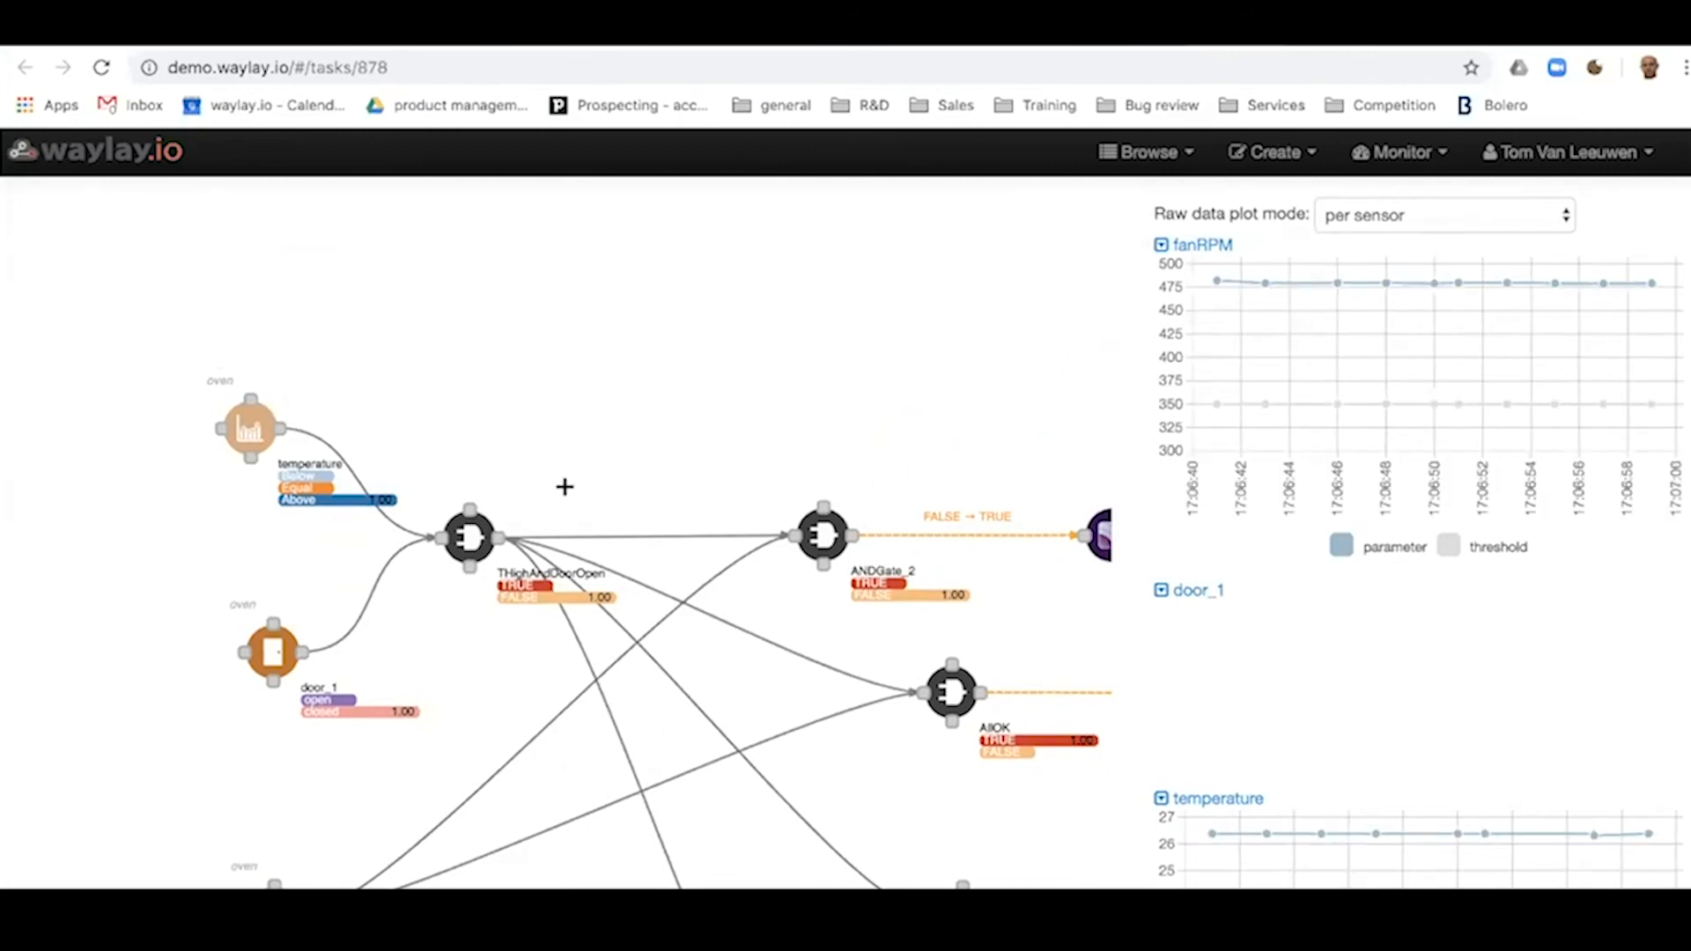
Step: Monitor the fanRPM plot against its threshold together with the gate states in the running task
{"action": "scroll", "coordinate": [569, 481], "scroll_direction": "up", "scroll_amount": 1}
{"action": "scroll", "coordinate": [579, 484], "scroll_direction": "down", "scroll_amount": 2}
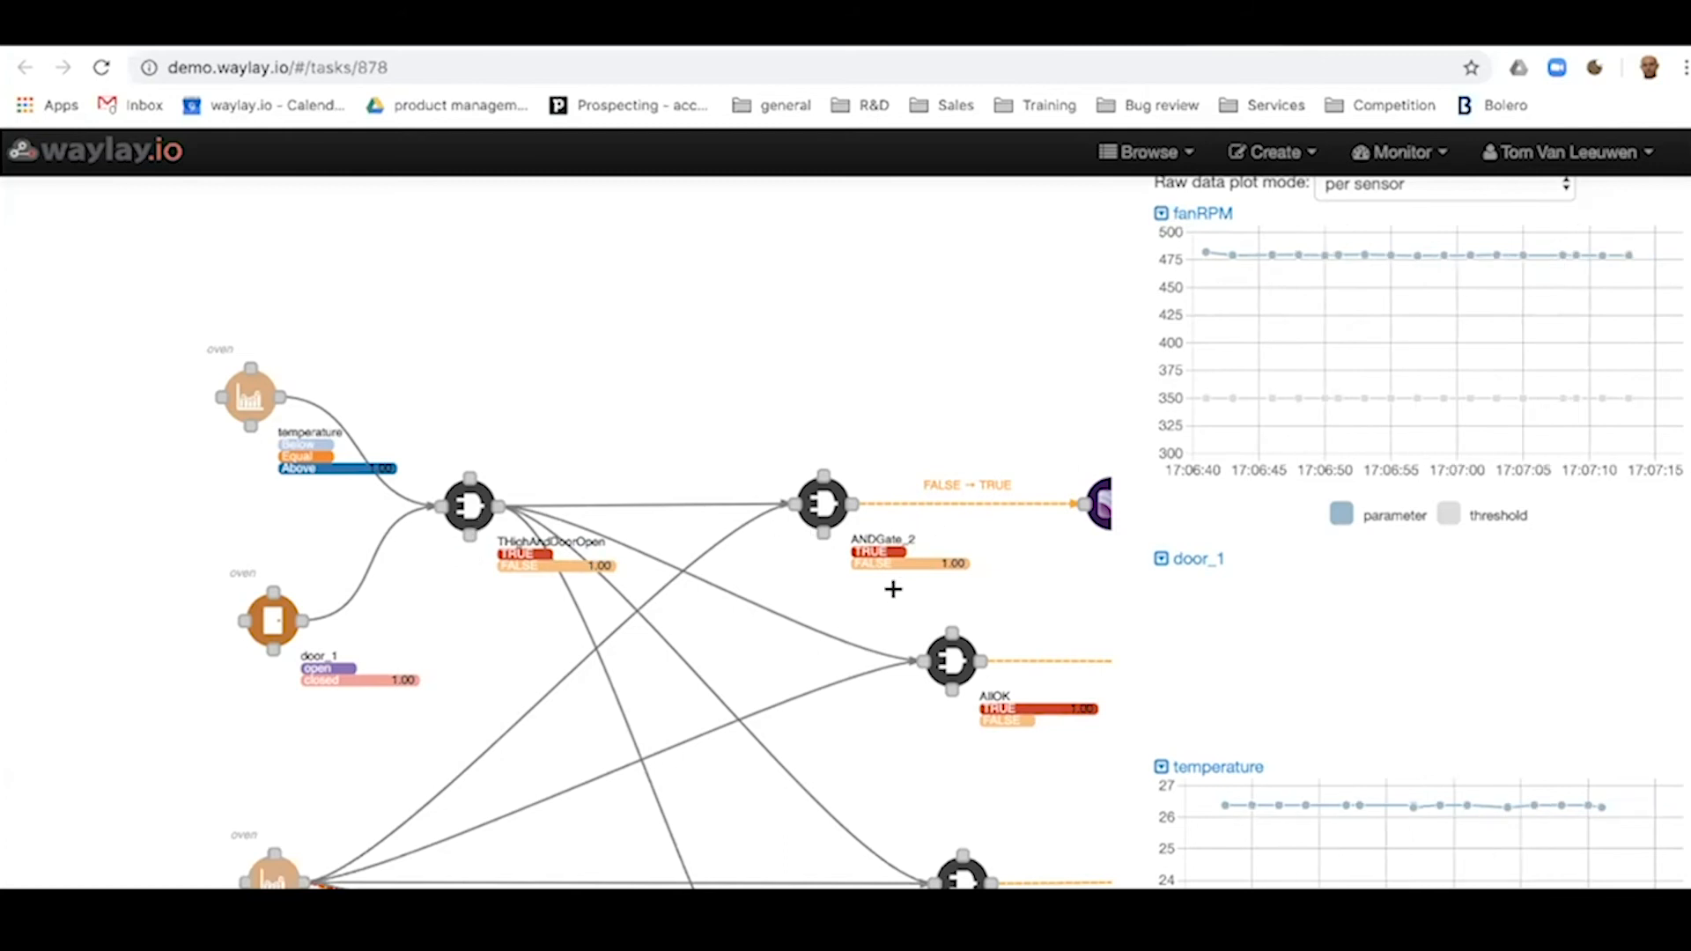
{"action": "scroll", "coordinate": [903, 589], "scroll_direction": "down", "scroll_amount": 2}
{"action": "scroll", "coordinate": [903, 589], "scroll_direction": "up", "scroll_amount": 4}
{"action": "scroll", "coordinate": [903, 589], "scroll_direction": "down", "scroll_amount": 6}
{"action": "scroll", "coordinate": [903, 589], "scroll_direction": "up", "scroll_amount": 5}
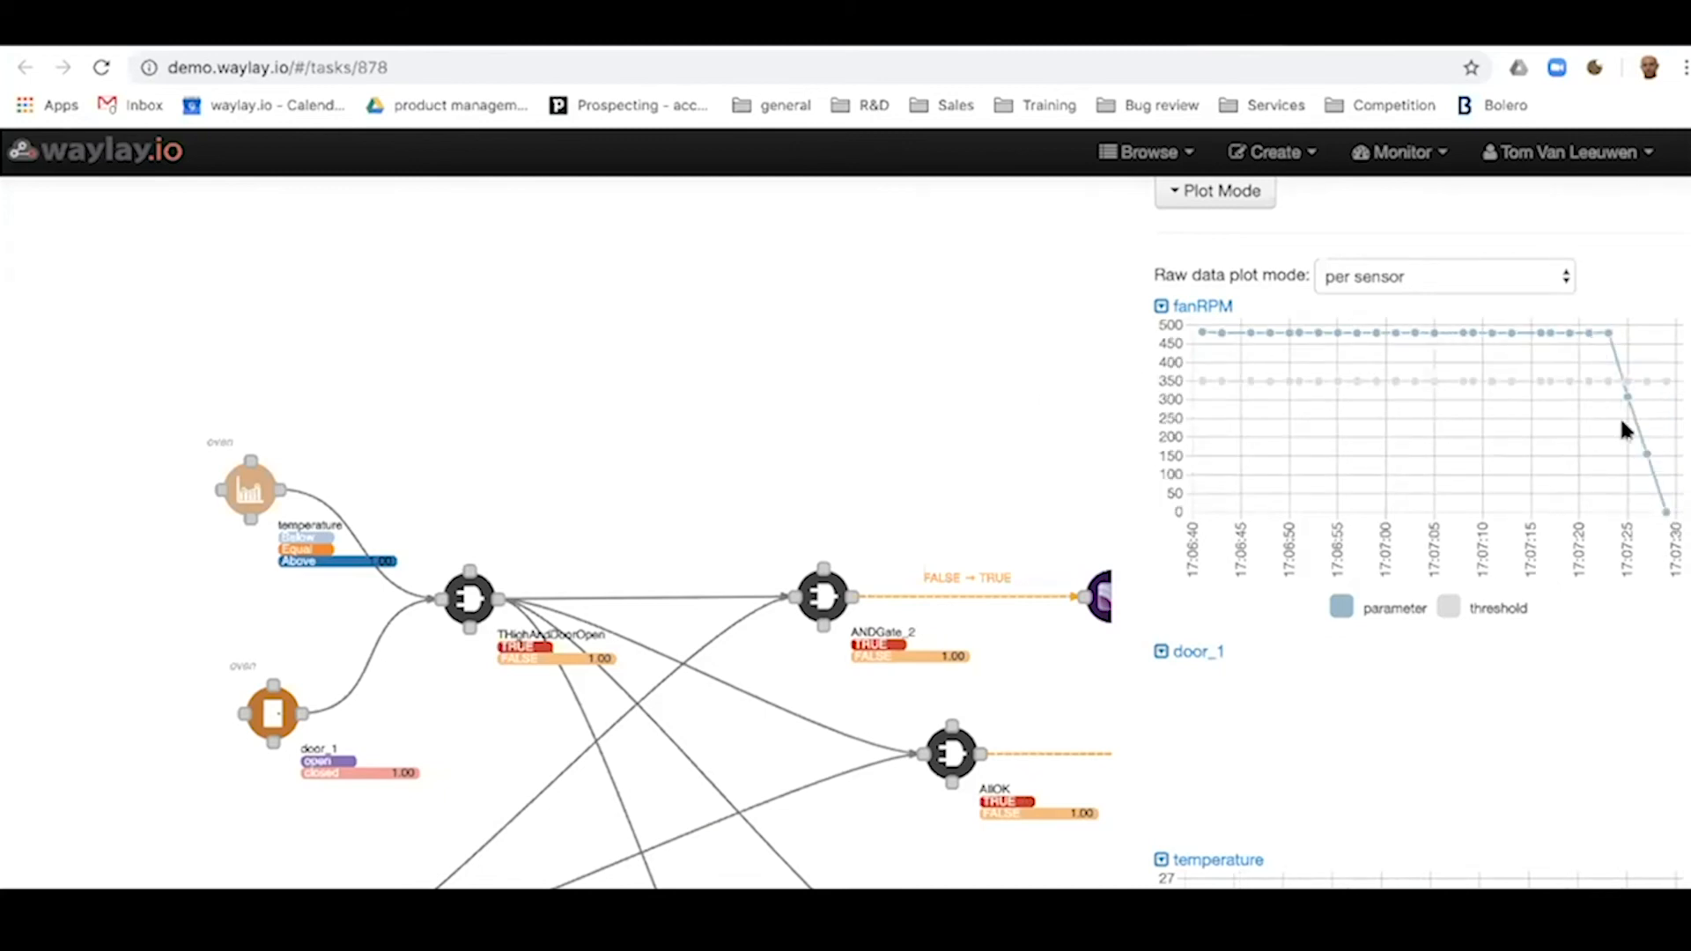
{"action": "mouse_move", "coordinate": [1621, 506]}
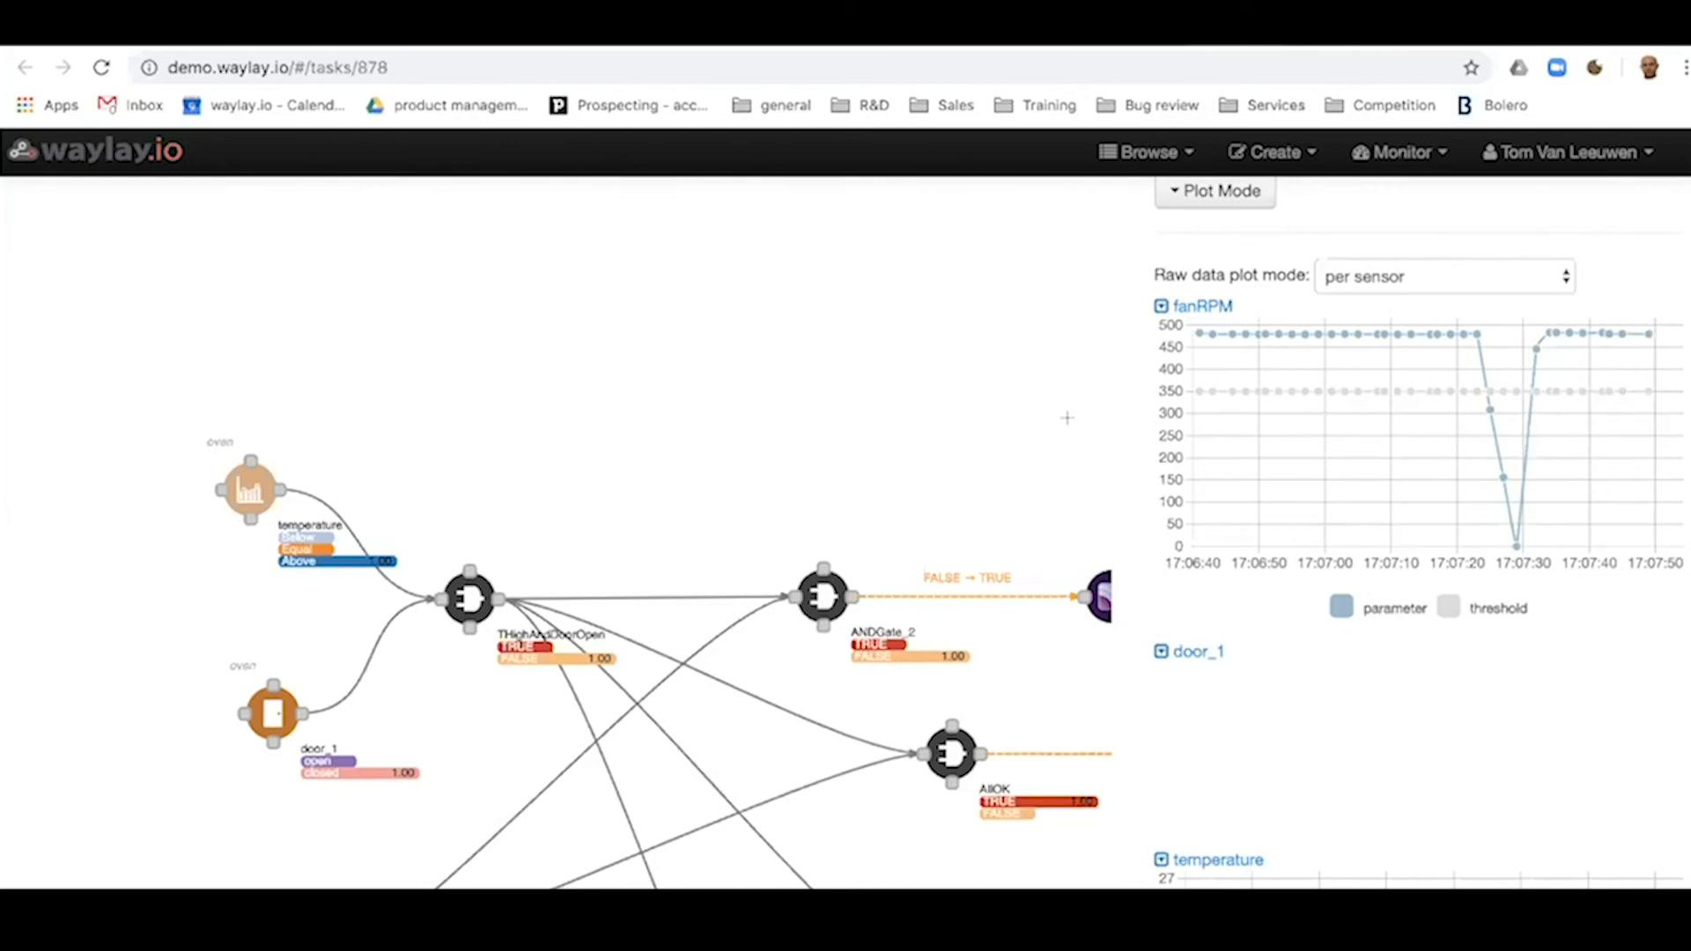
Step: Reduce the page zoom to 75% and examine the task diagram from the sensors to the alarm and Salesforce nodes
{"action": "scroll", "coordinate": [1054, 436], "scroll_direction": "down", "scroll_amount": 7}
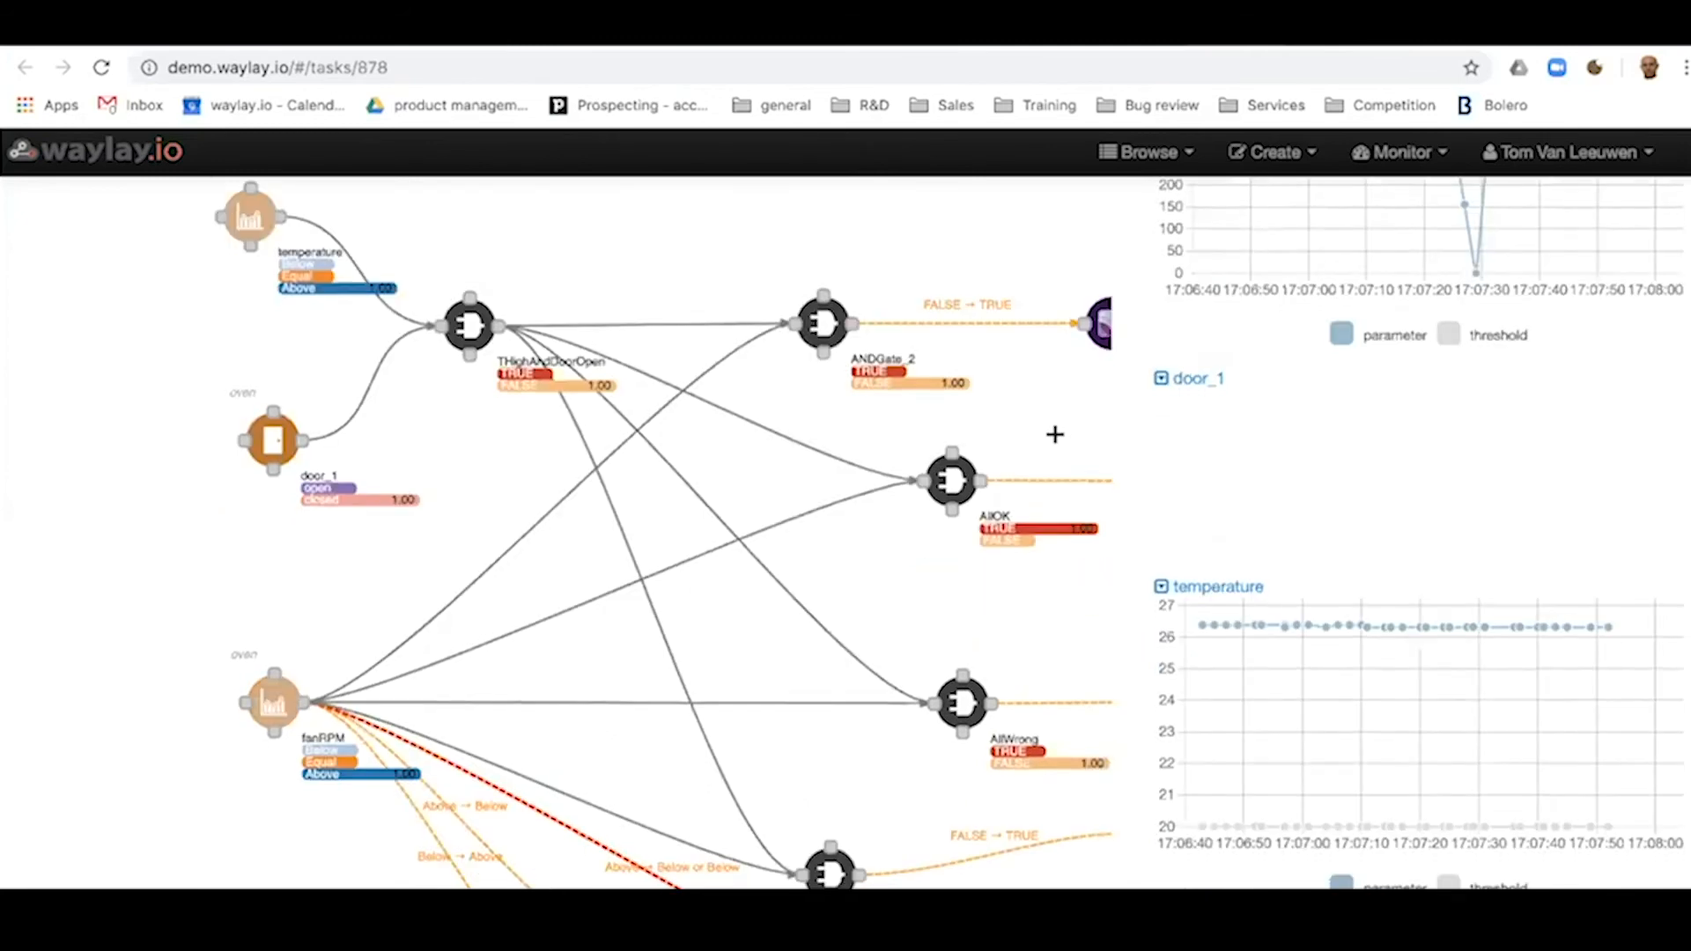
{"action": "scroll", "coordinate": [795, 441], "scroll_direction": "up", "scroll_amount": 4}
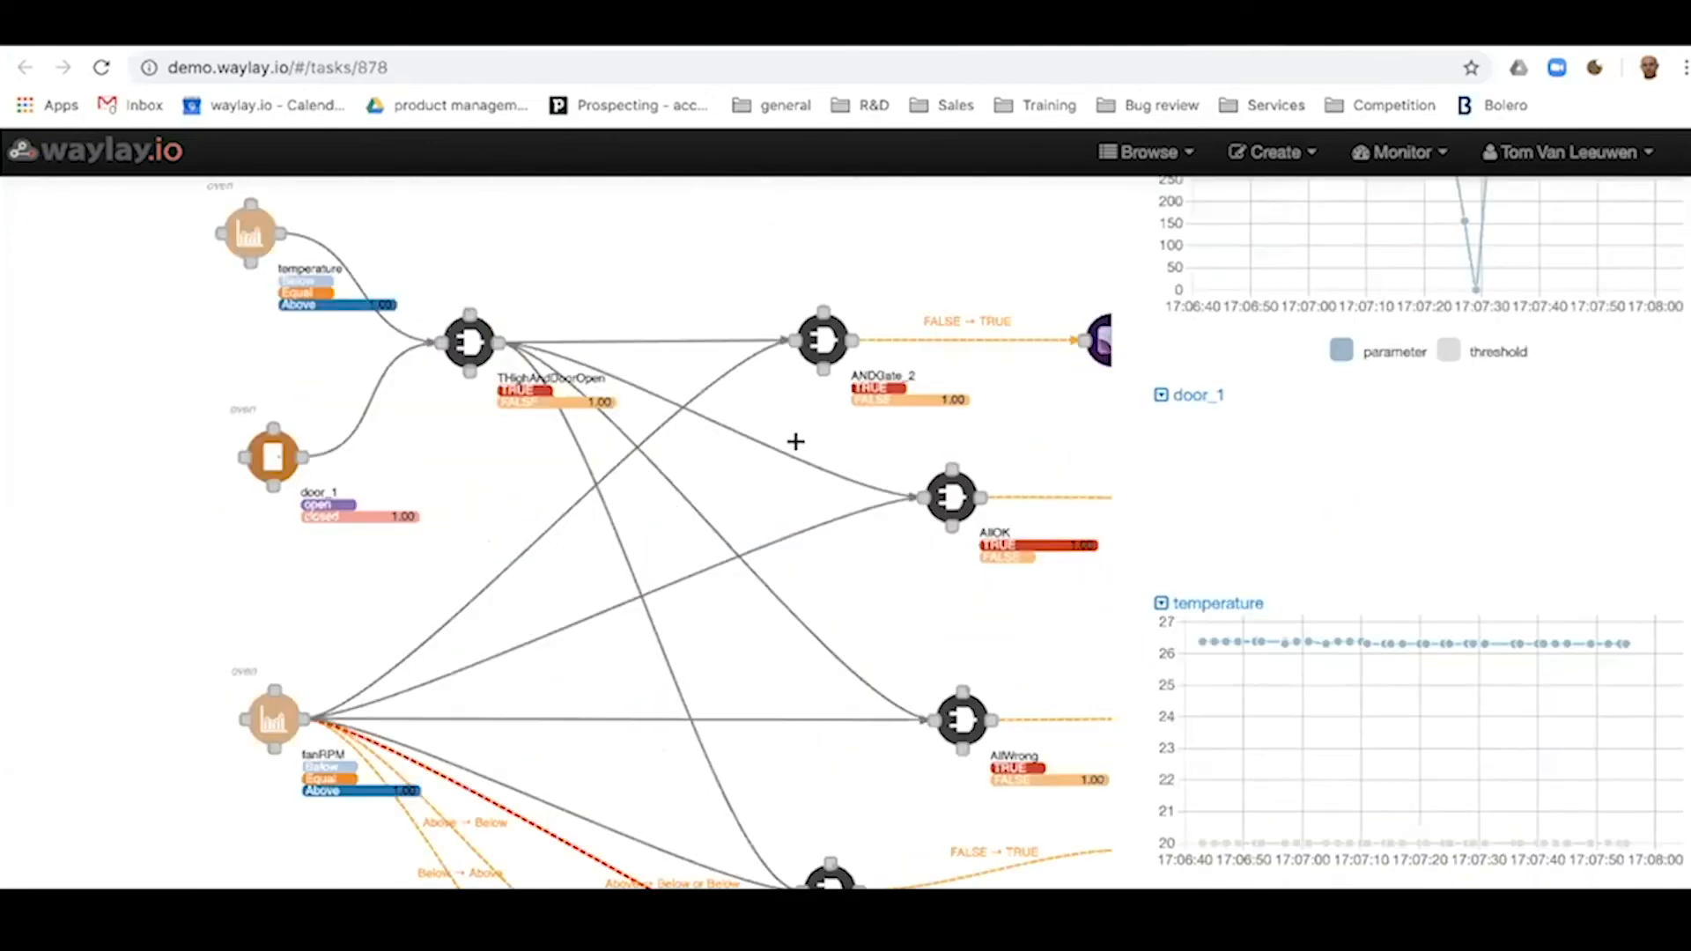
{"action": "scroll", "coordinate": [796, 441], "scroll_direction": "down", "scroll_amount": 1}
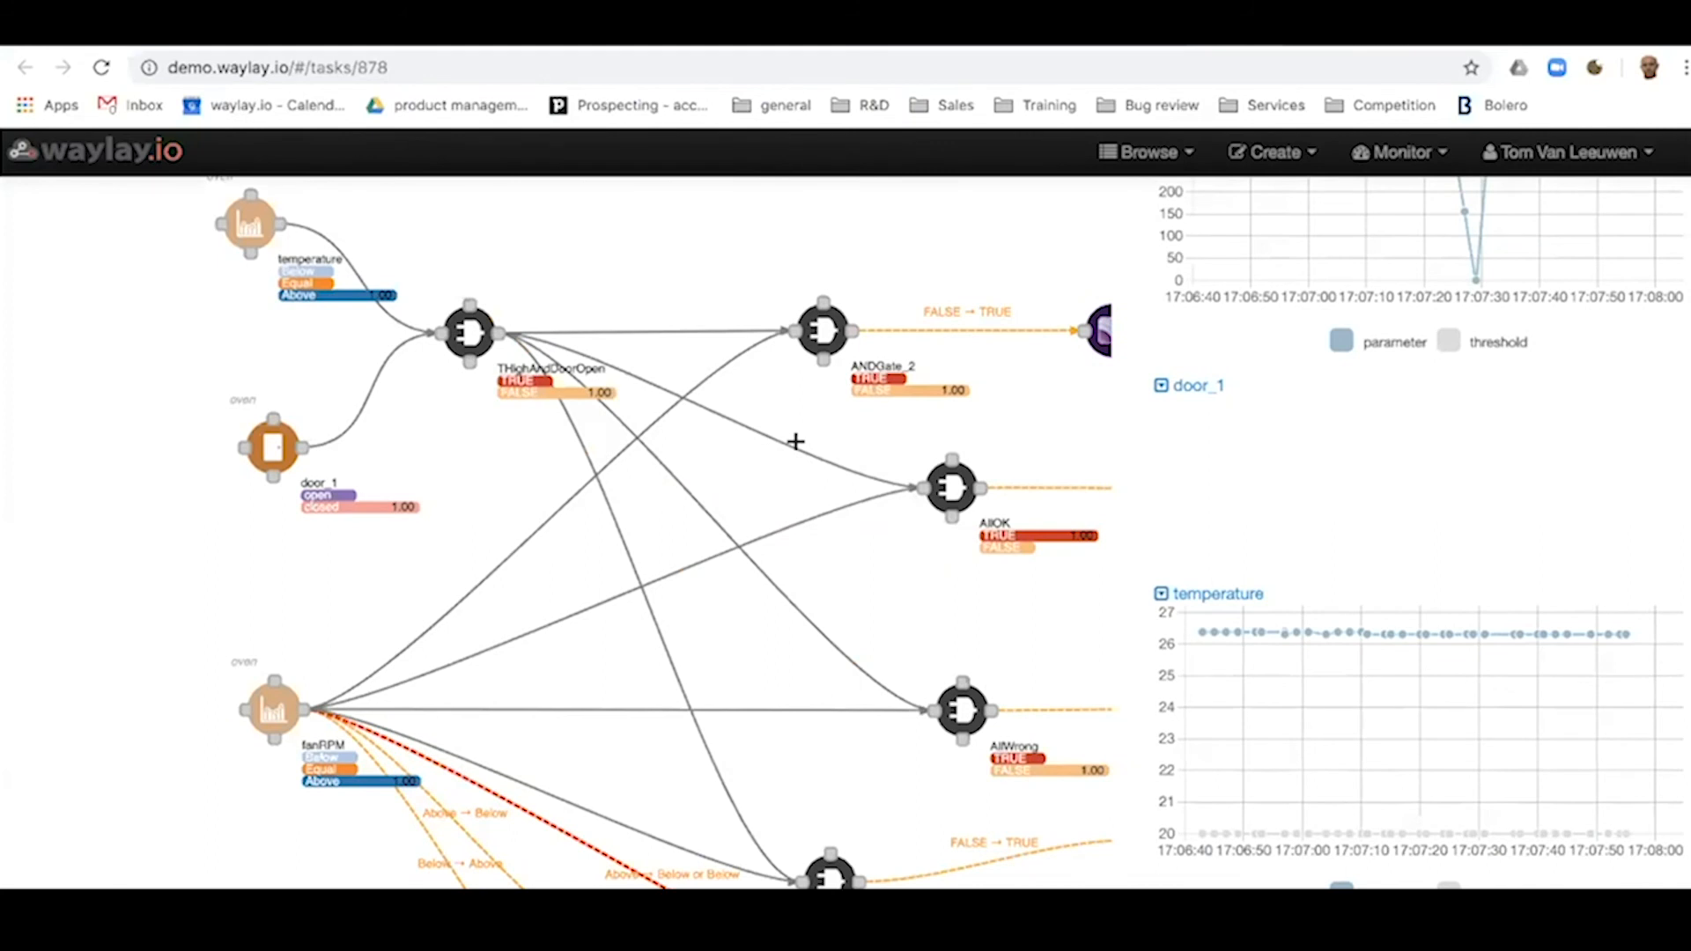
{"action": "key", "text": "ctrl+minus"}
{"action": "key", "text": "ctrl+minus"}
{"action": "key", "text": "ctrl+minus"}
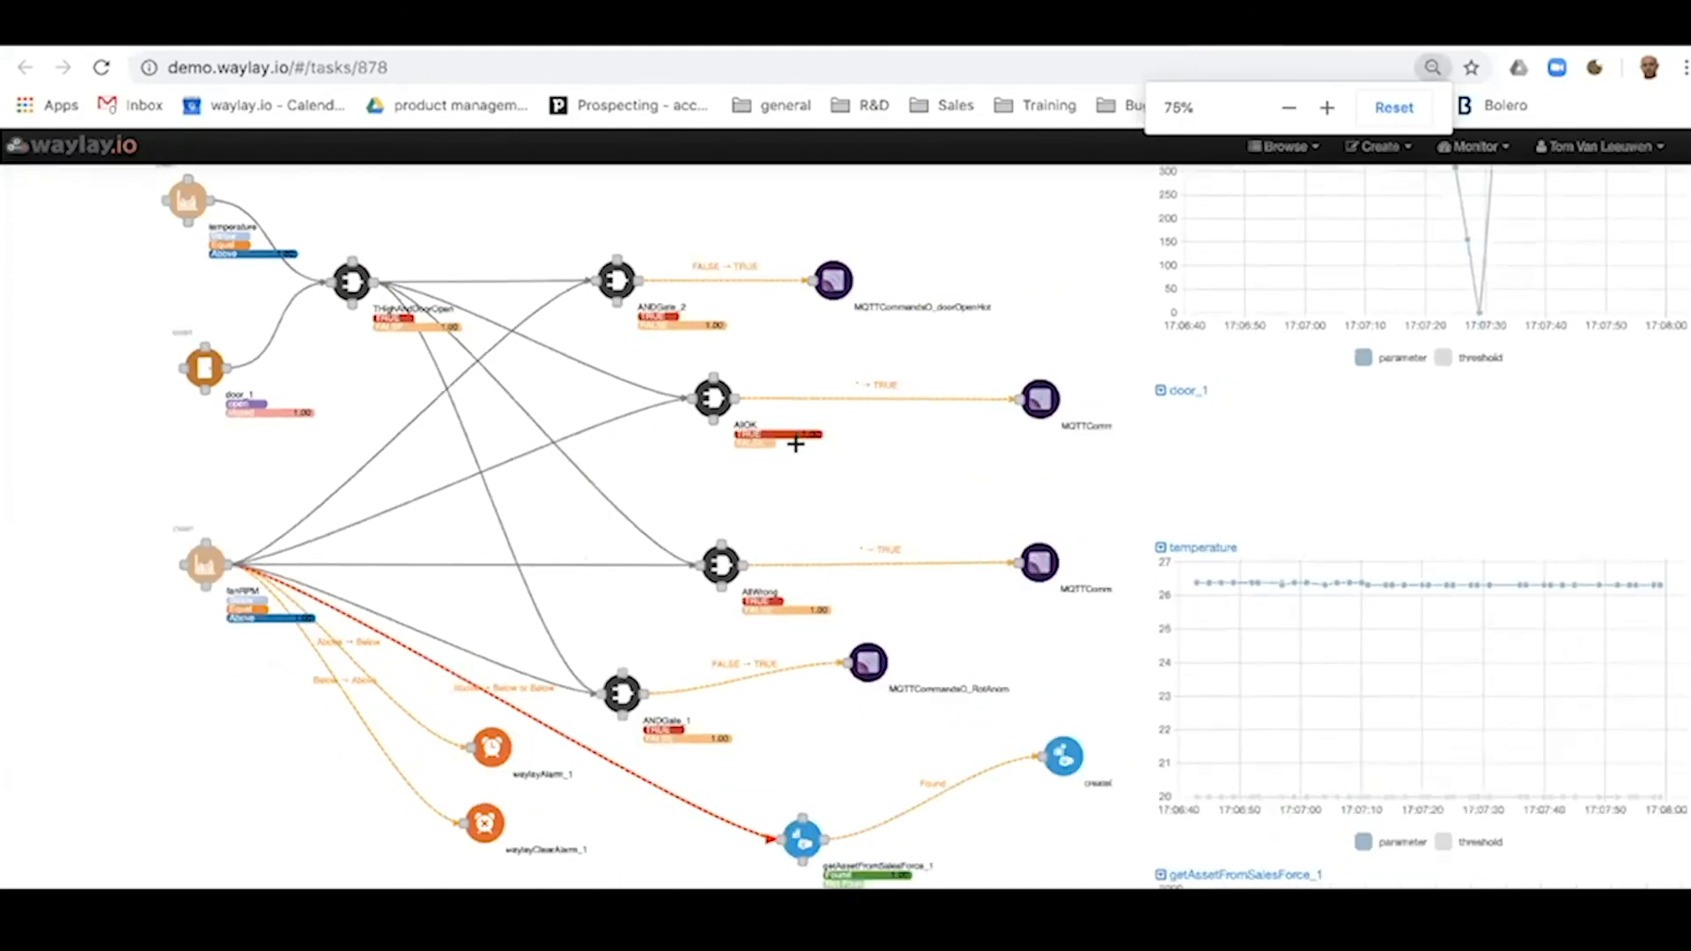
{"action": "scroll", "coordinate": [830, 639], "scroll_direction": "down", "scroll_amount": 1}
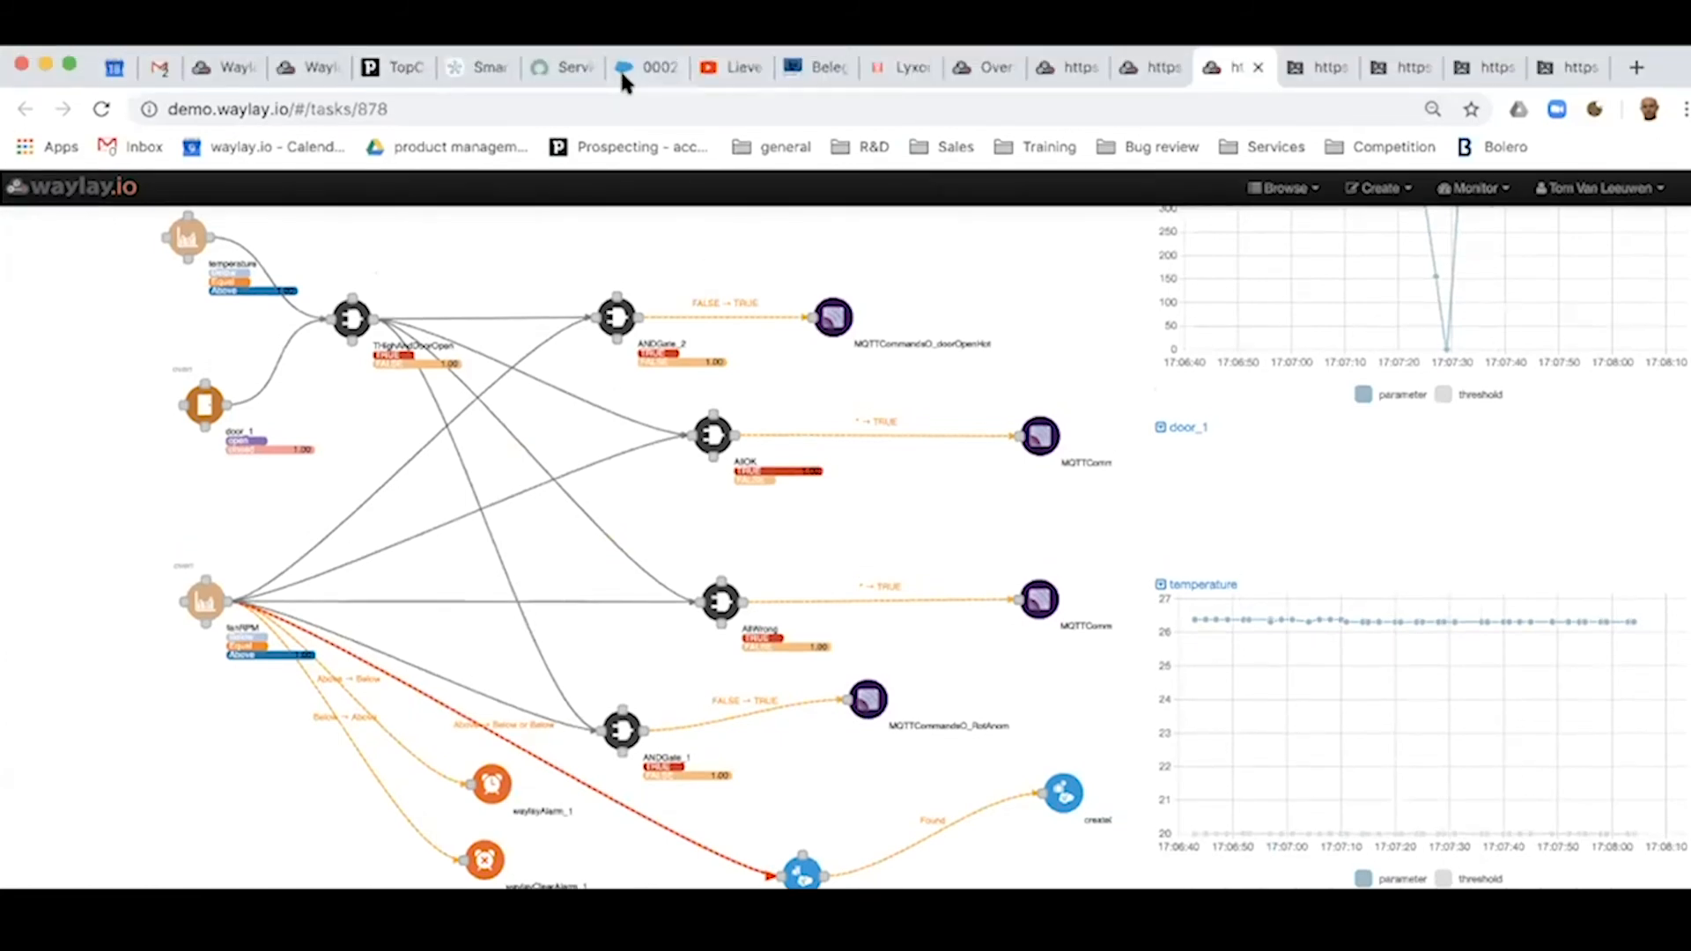
Step: Switch to Salesforce and review the Schedule cleaning case, including its status, case reason, product, asset, description and activity feed
{"action": "left_click", "coordinate": [620, 67]}
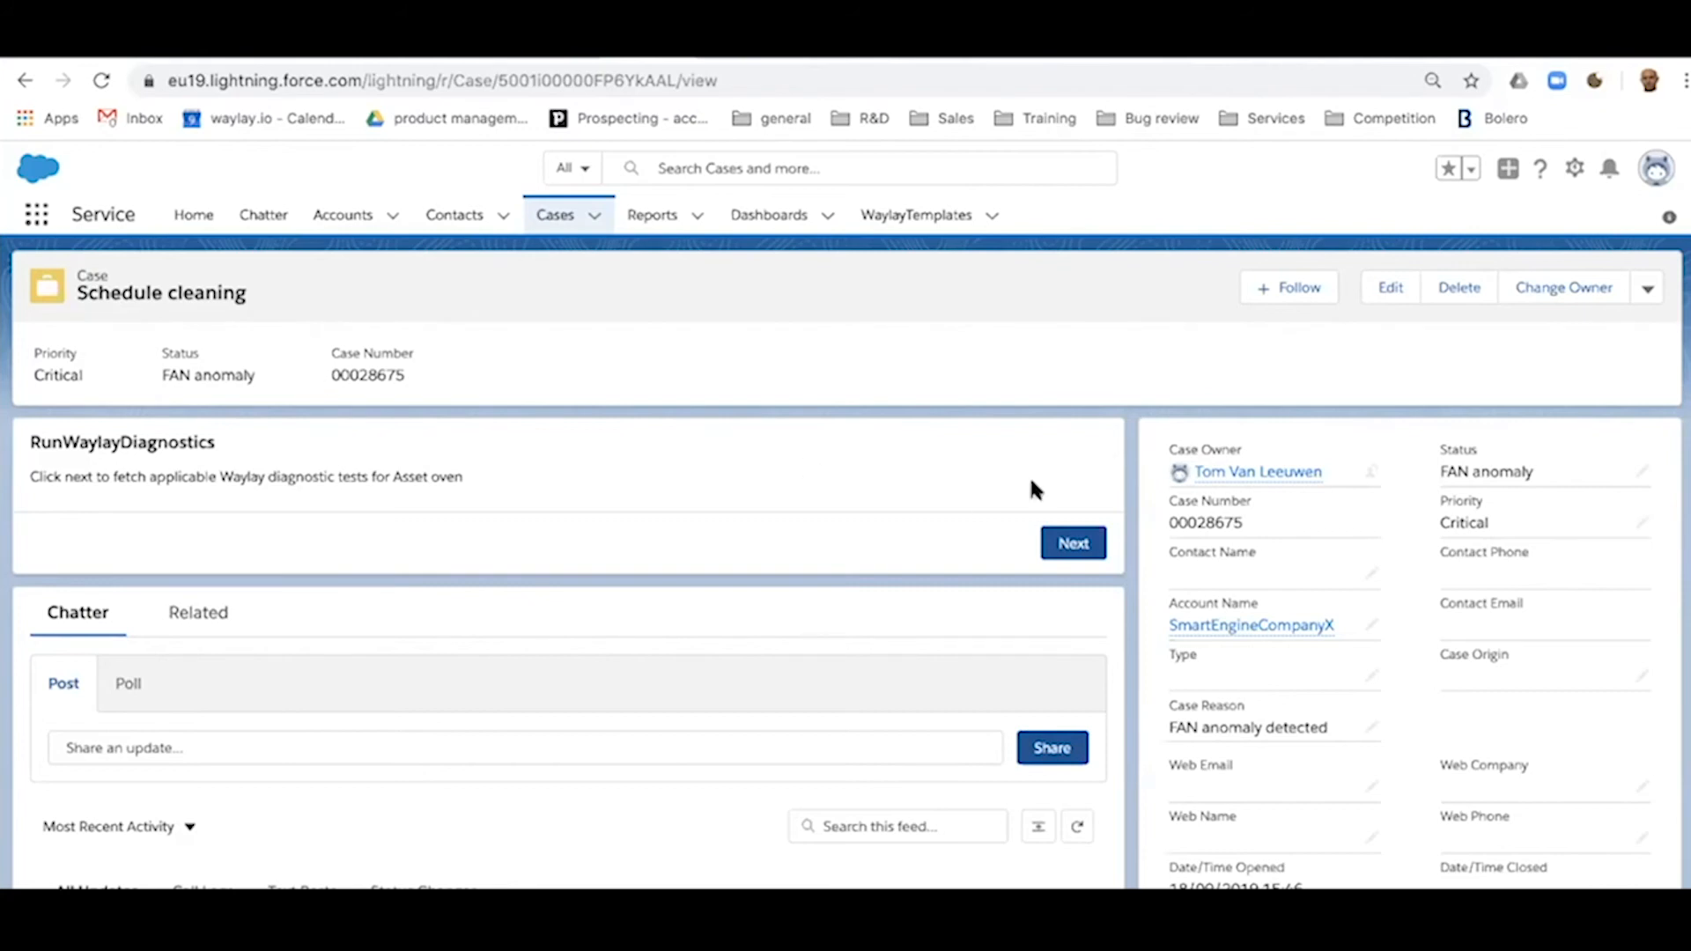
{"action": "scroll", "coordinate": [1286, 683], "scroll_direction": "down", "scroll_amount": 3}
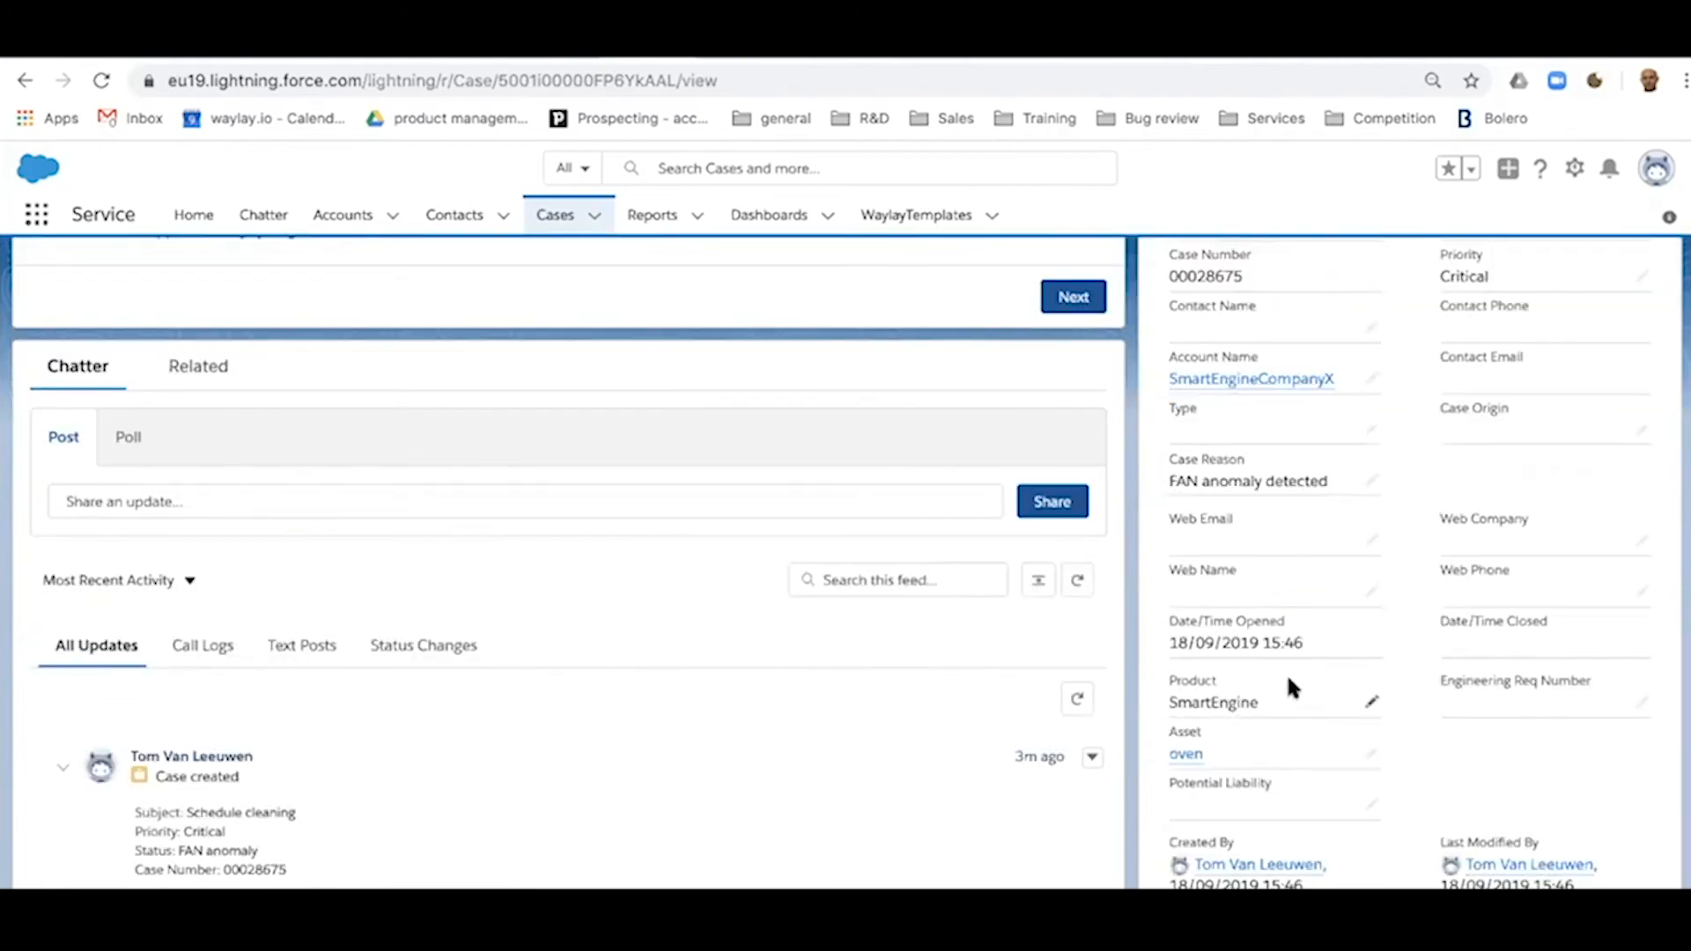
{"action": "scroll", "coordinate": [1337, 691], "scroll_direction": "down", "scroll_amount": 1}
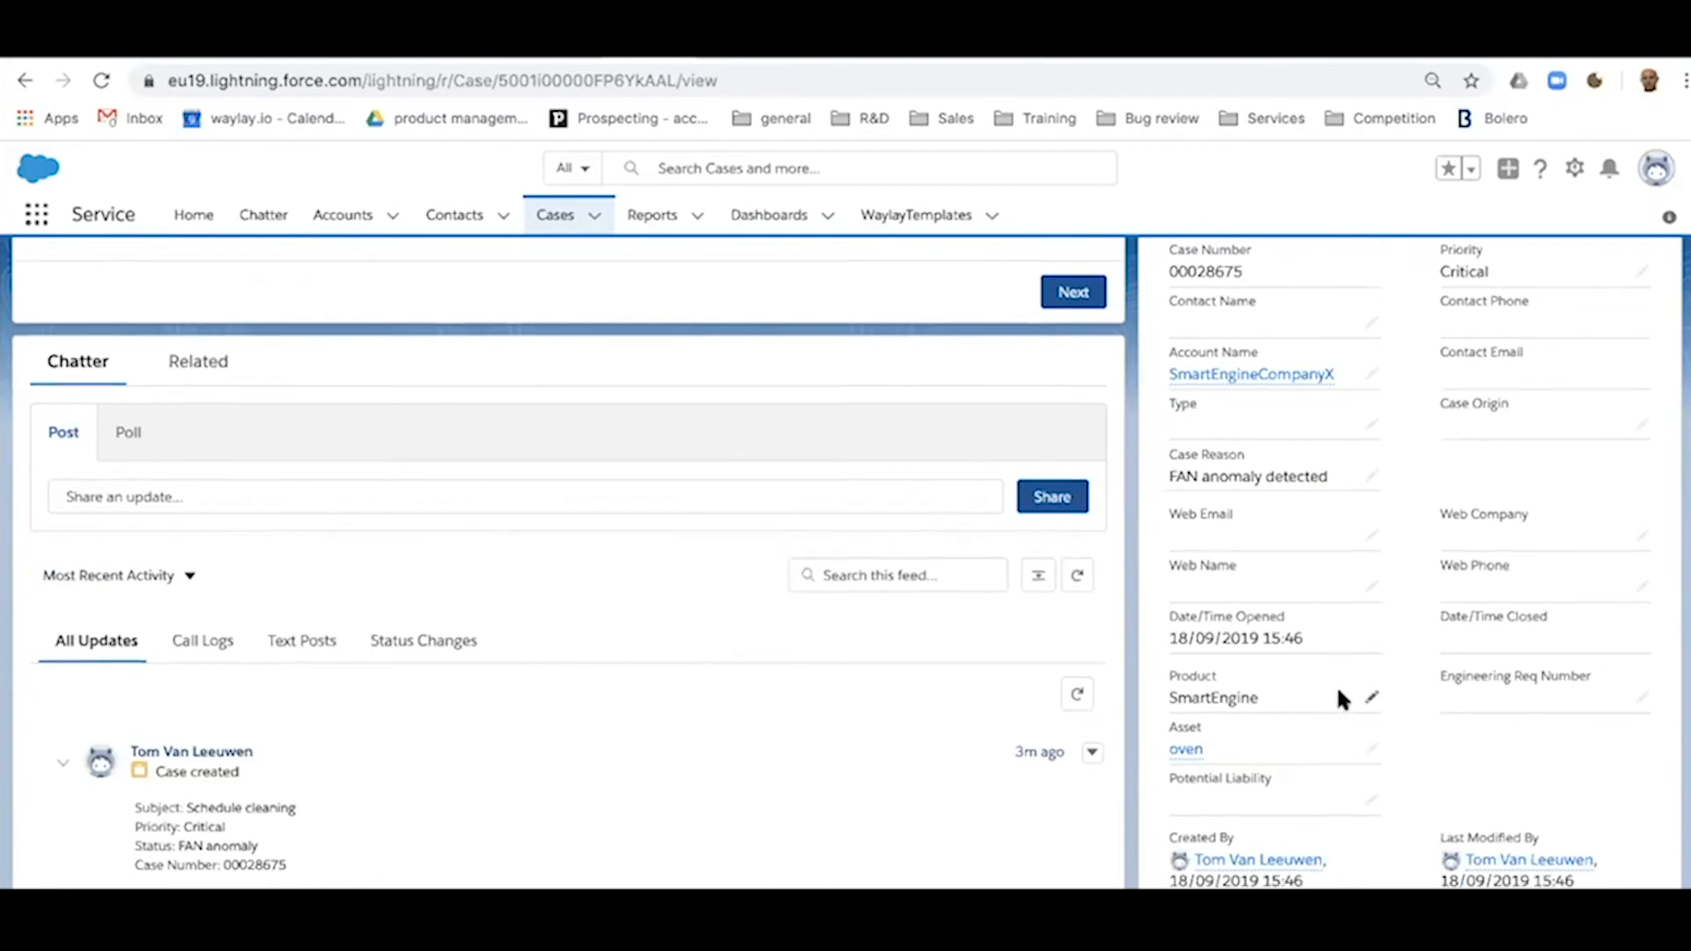
{"action": "scroll", "coordinate": [1337, 690], "scroll_direction": "down", "scroll_amount": 3}
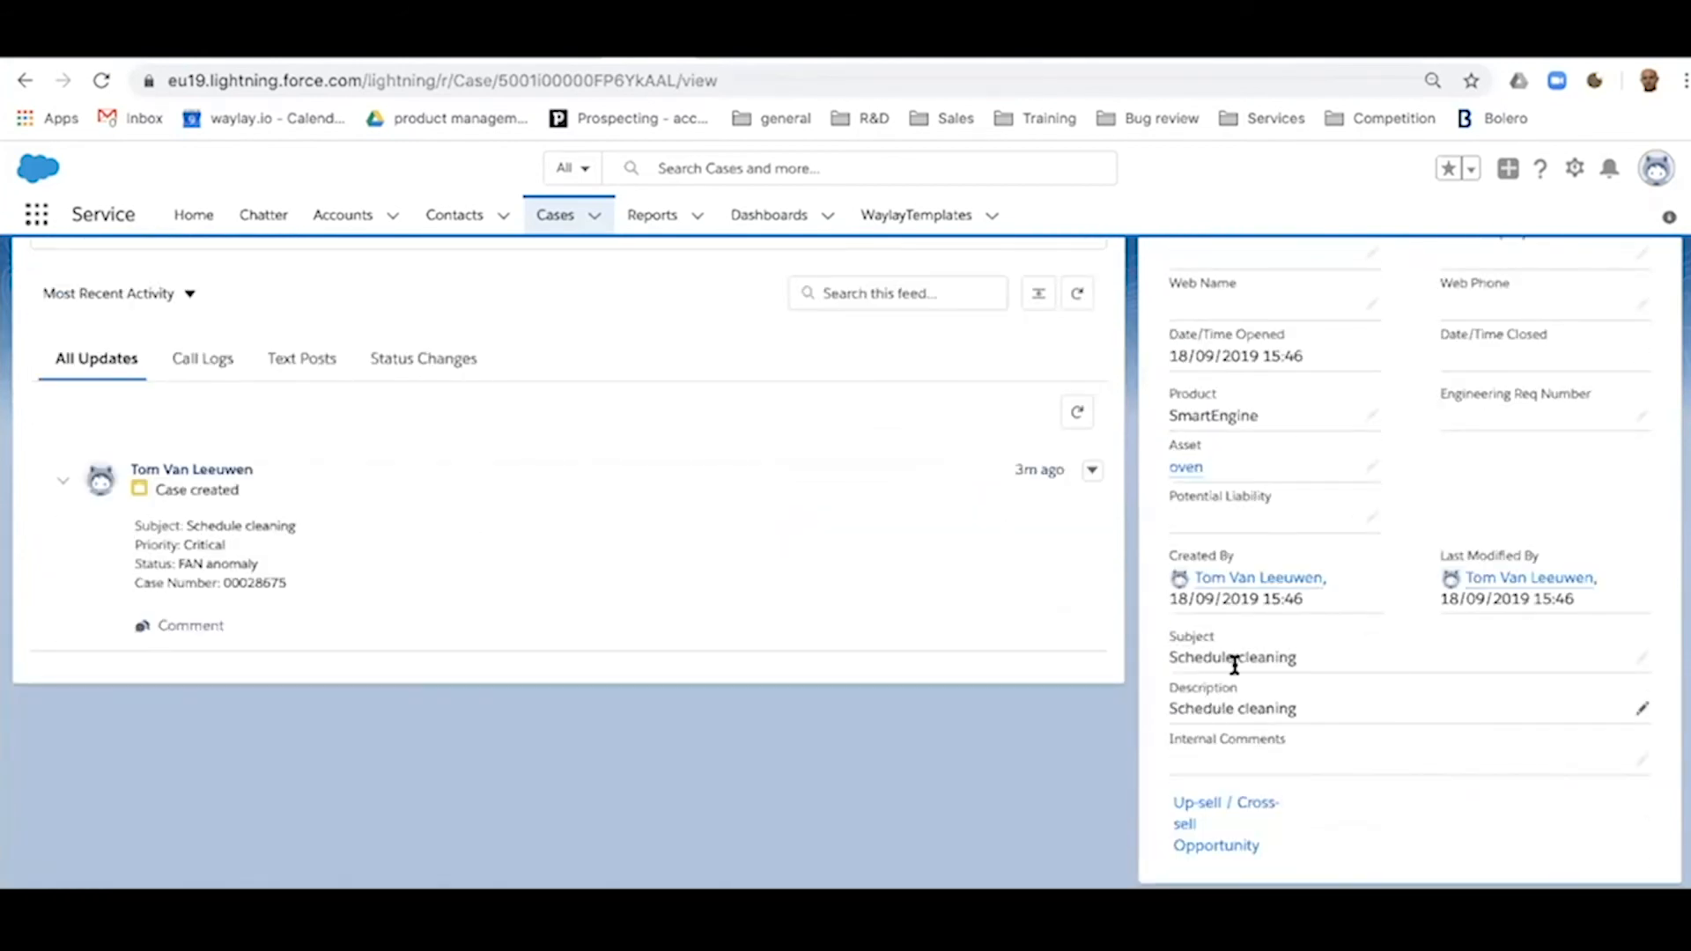
{"action": "scroll", "coordinate": [738, 596], "scroll_direction": "up", "scroll_amount": 1}
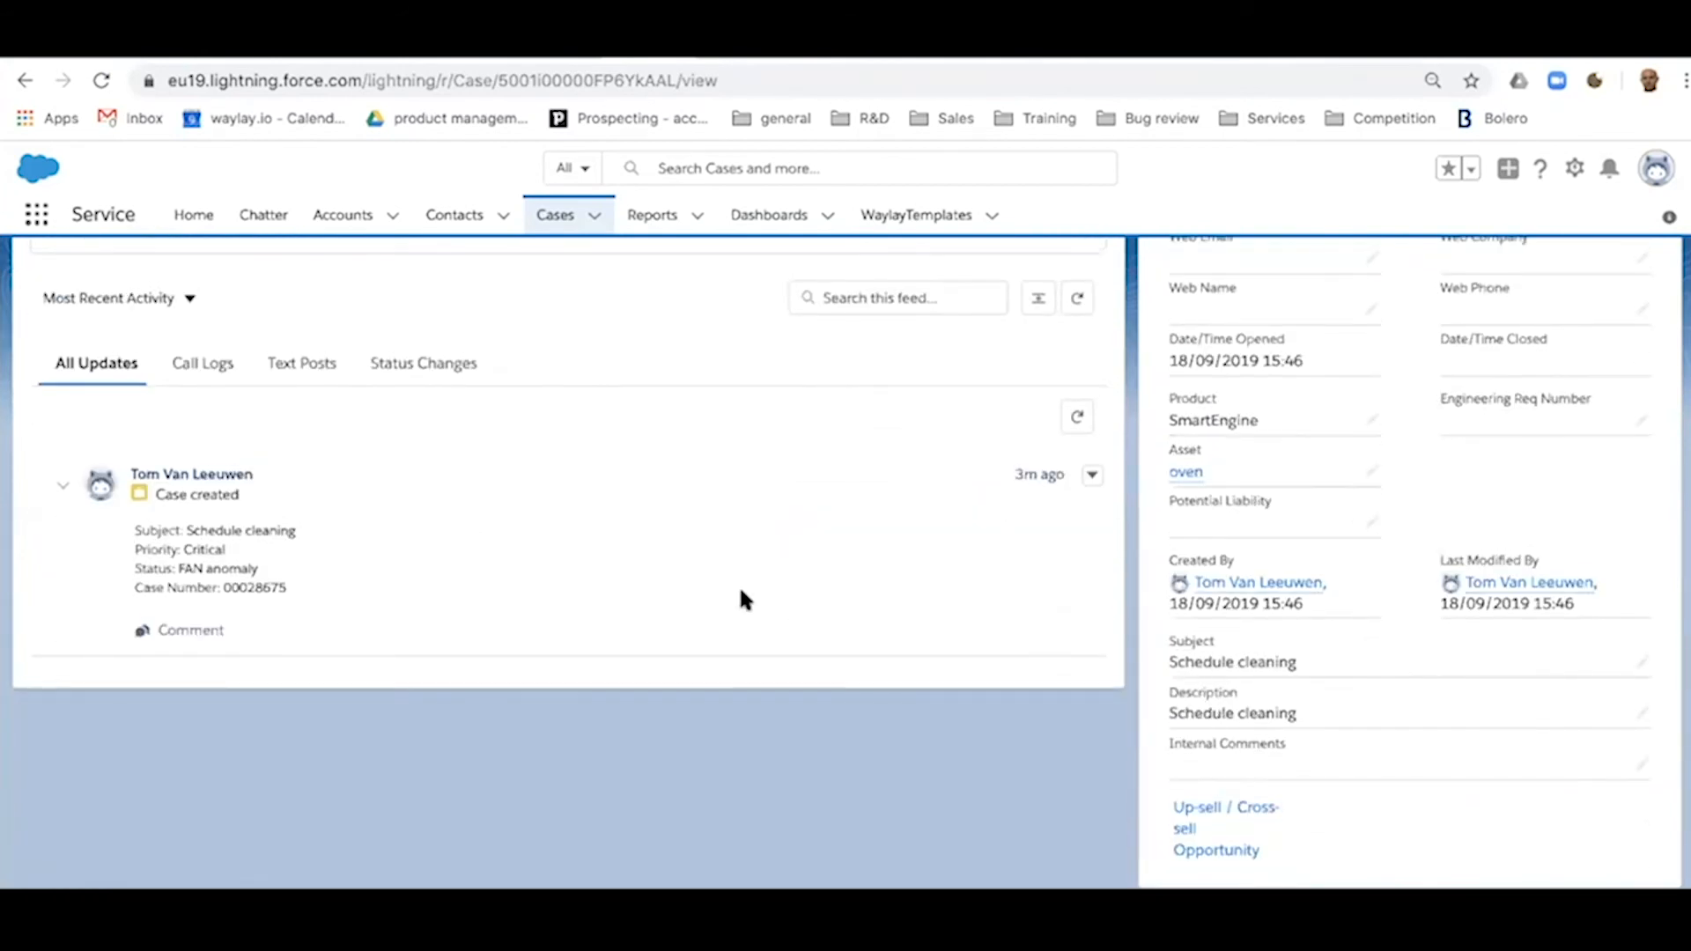
{"action": "scroll", "coordinate": [404, 574], "scroll_direction": "up", "scroll_amount": 3}
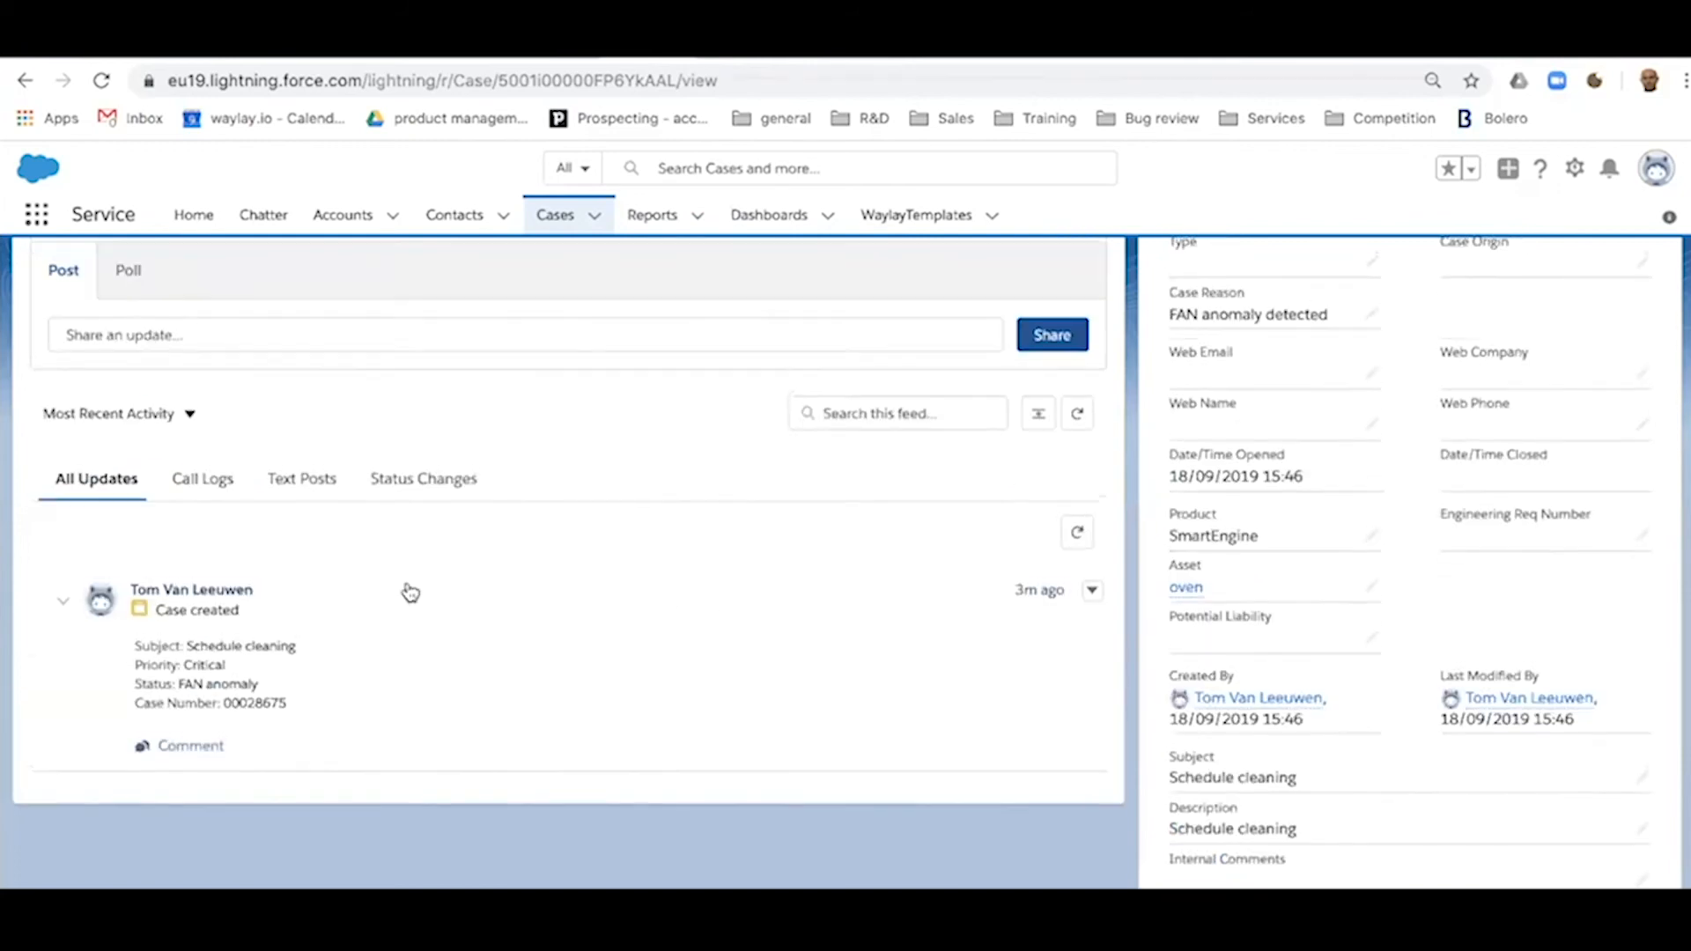
{"action": "scroll", "coordinate": [408, 588], "scroll_direction": "up", "scroll_amount": 4}
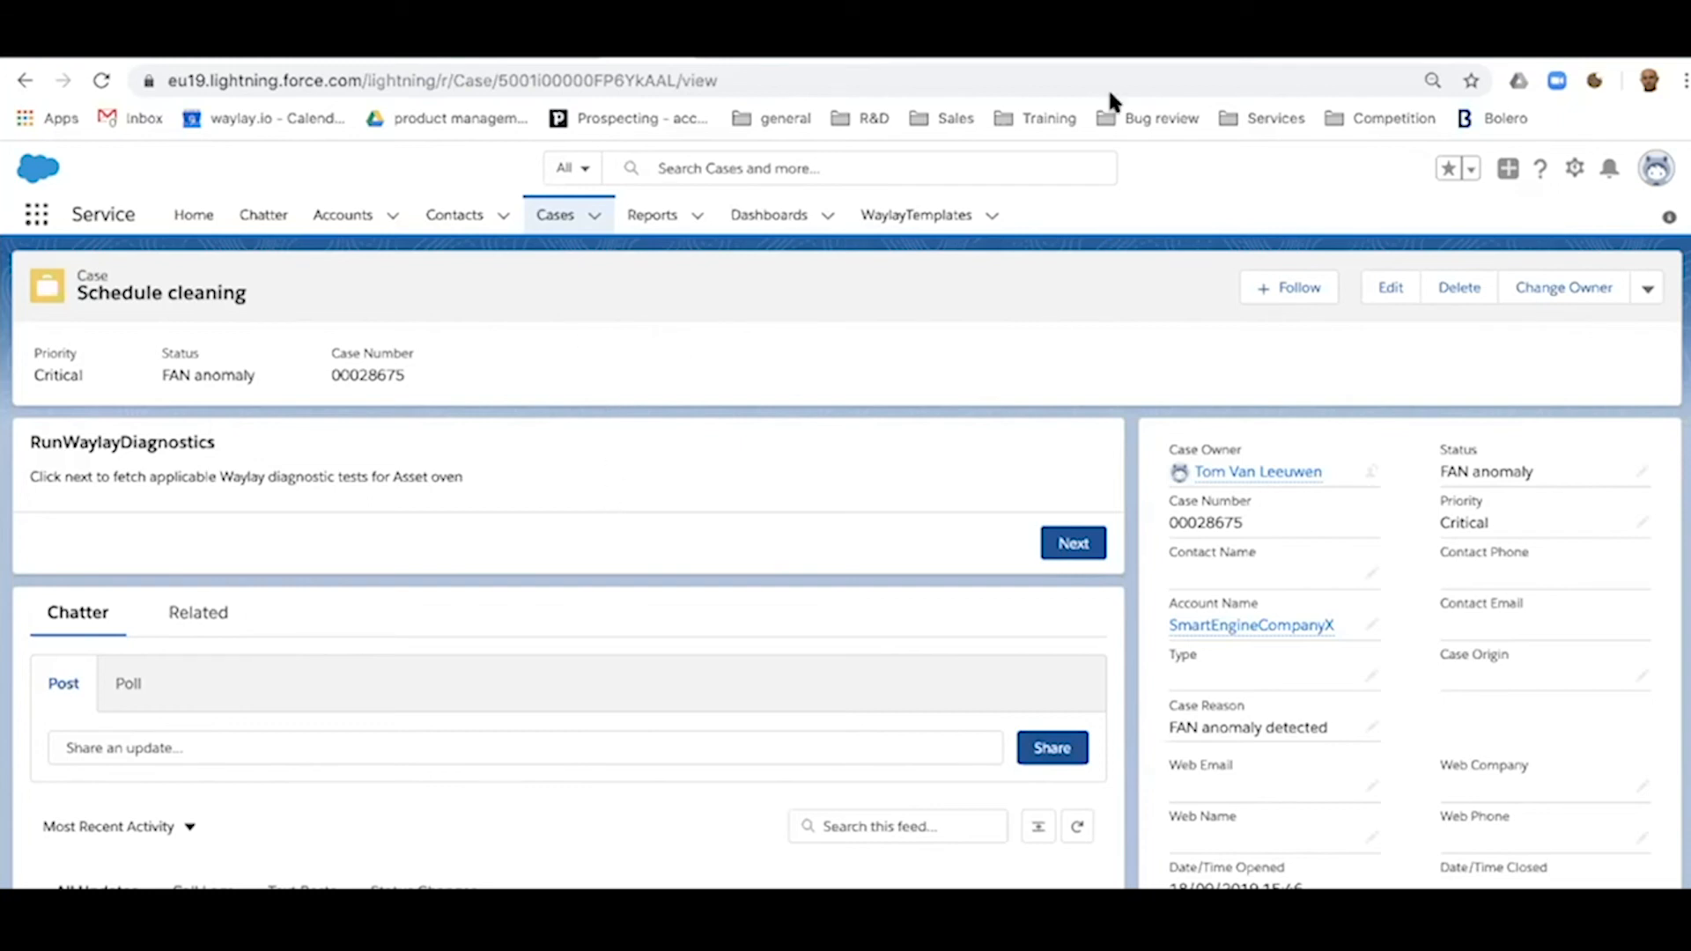
Step: Switch to the Waylay dashboard and review the open alarms, including their severities and the status options for the daniel resource's SepsisShock alarm
{"action": "left_click", "coordinate": [1080, 44]}
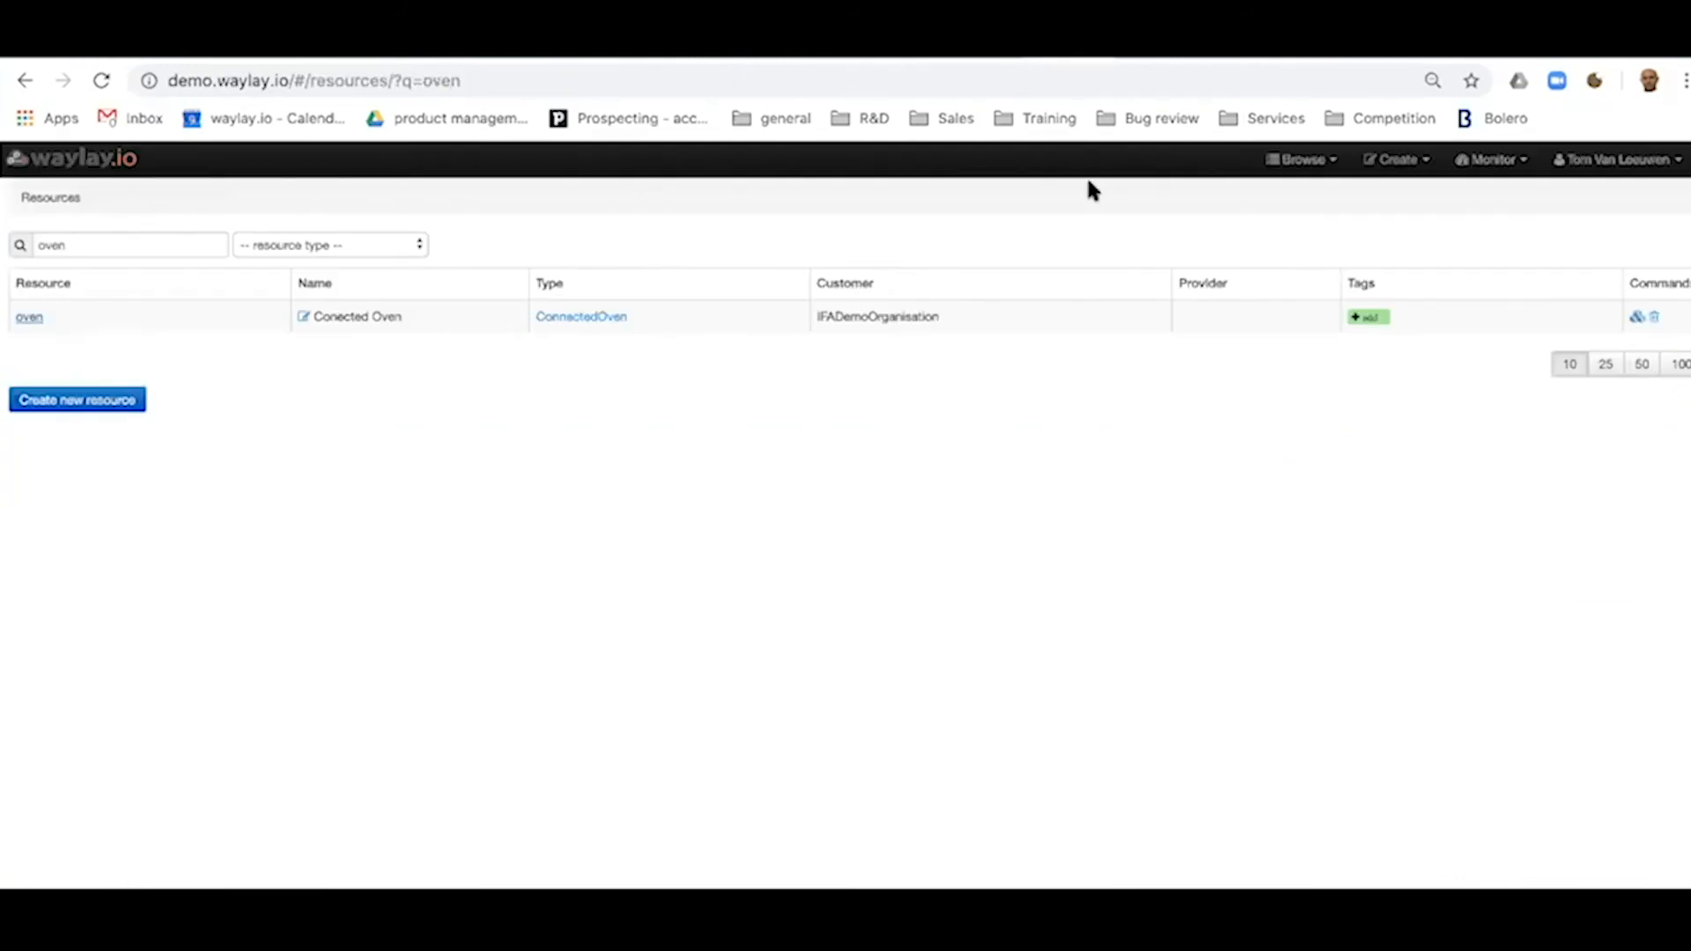
{"action": "left_click", "coordinate": [124, 166]}
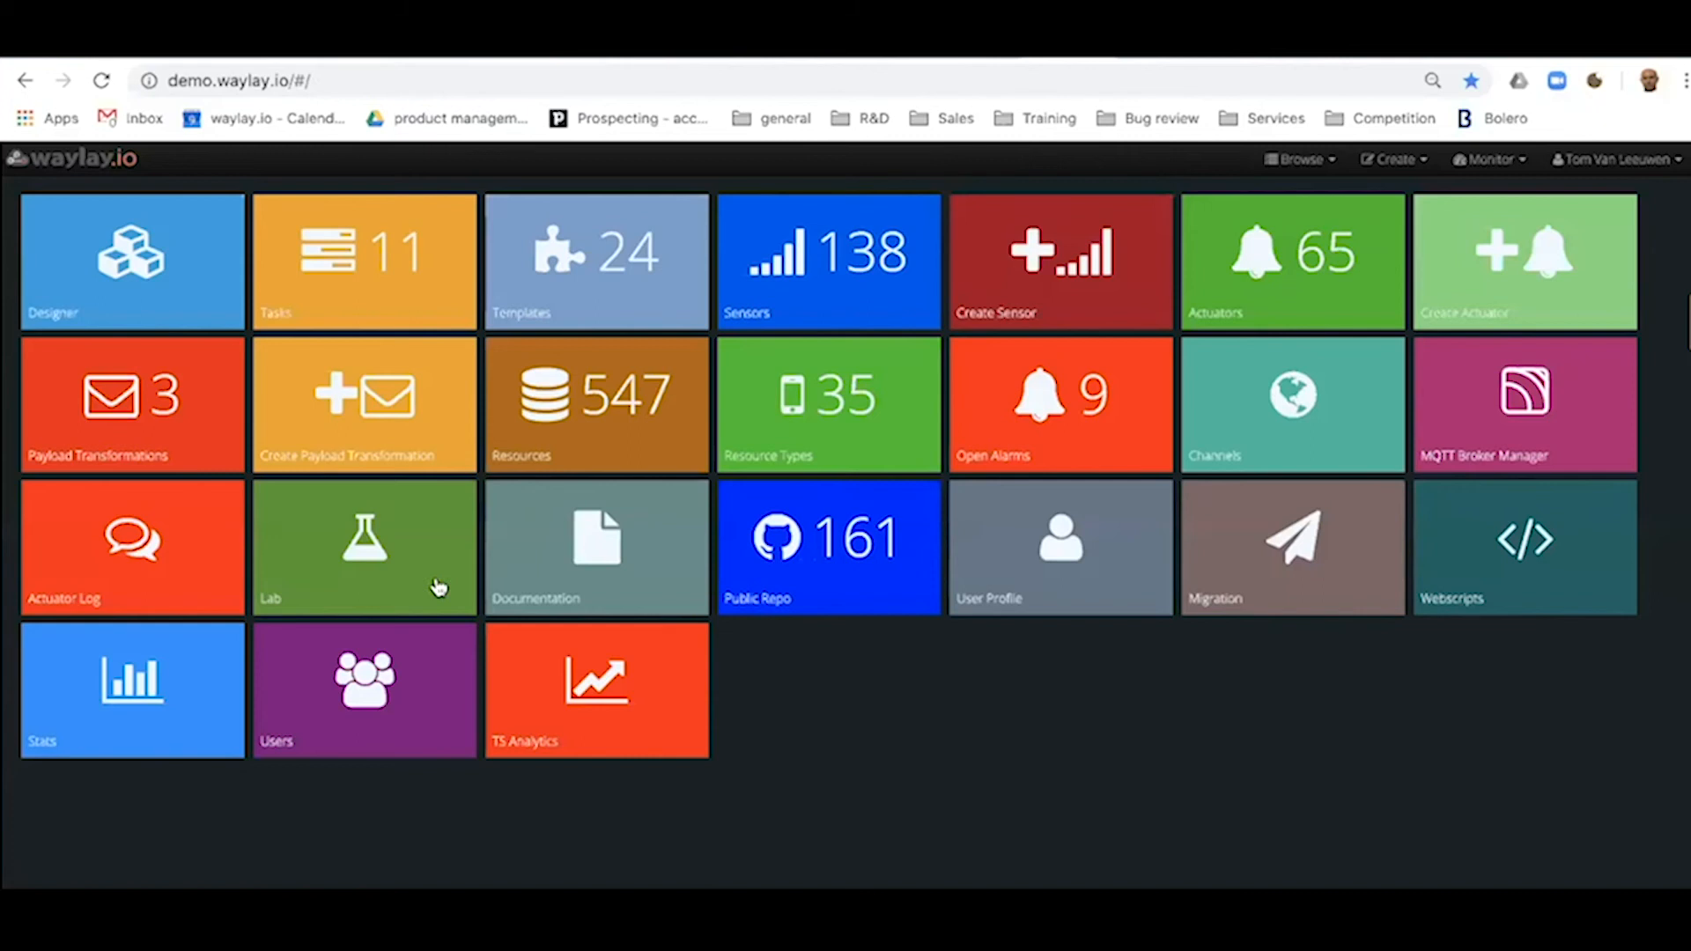
{"action": "left_click", "coordinate": [1092, 398]}
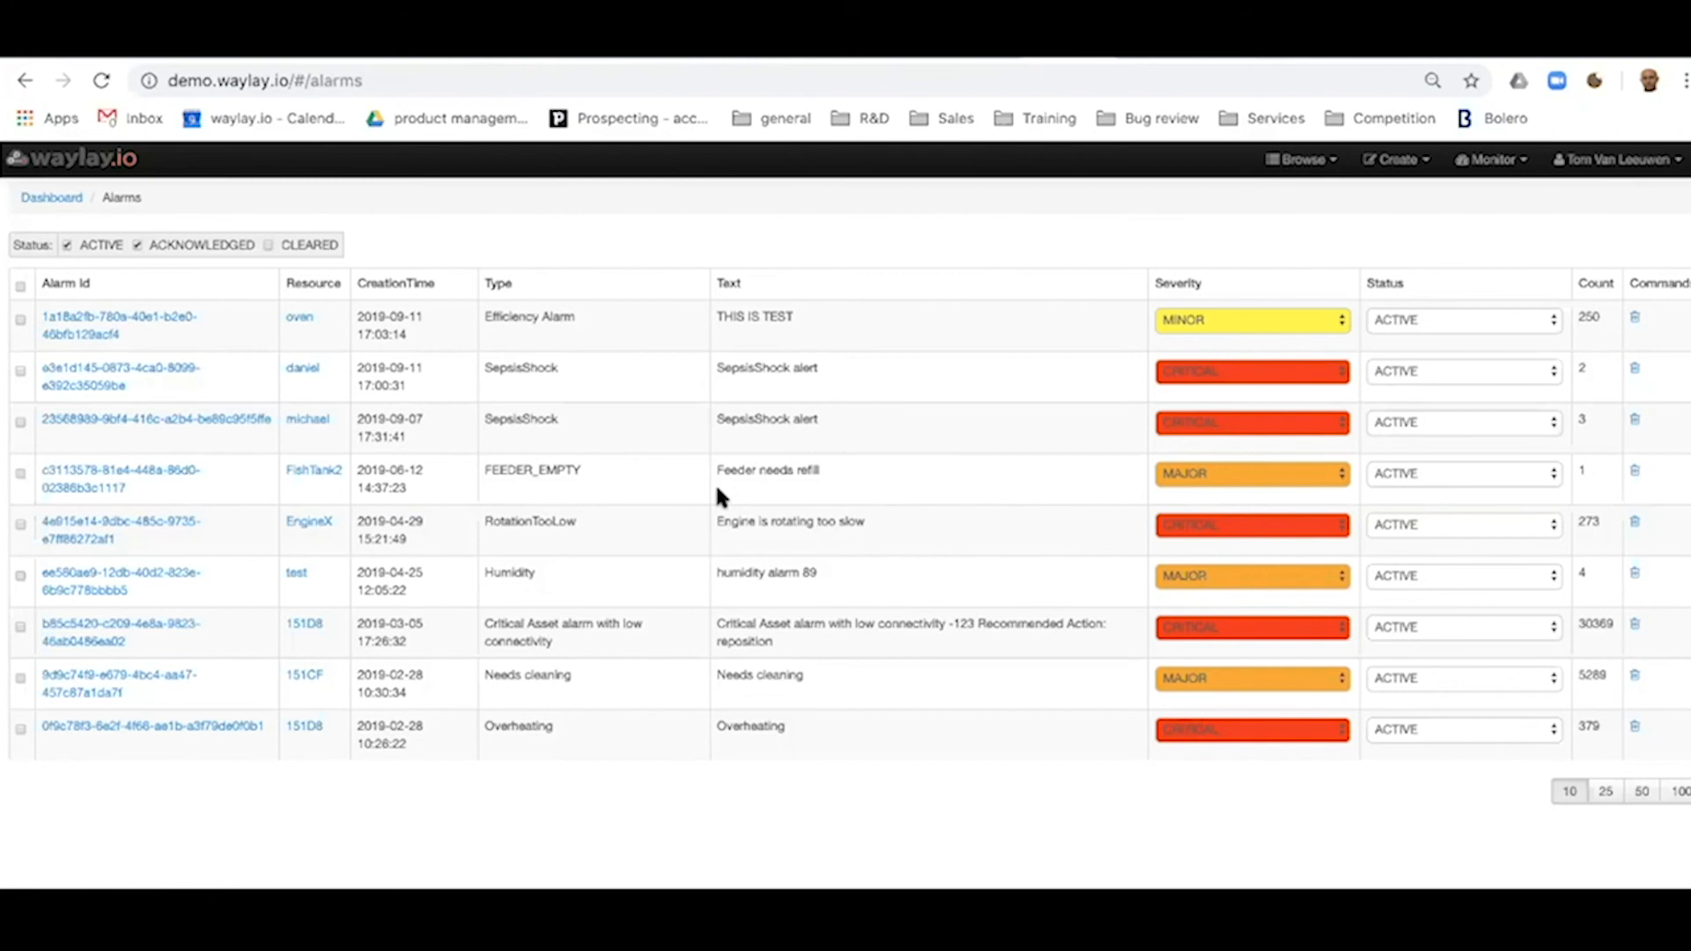
{"action": "left_click", "coordinate": [1542, 377]}
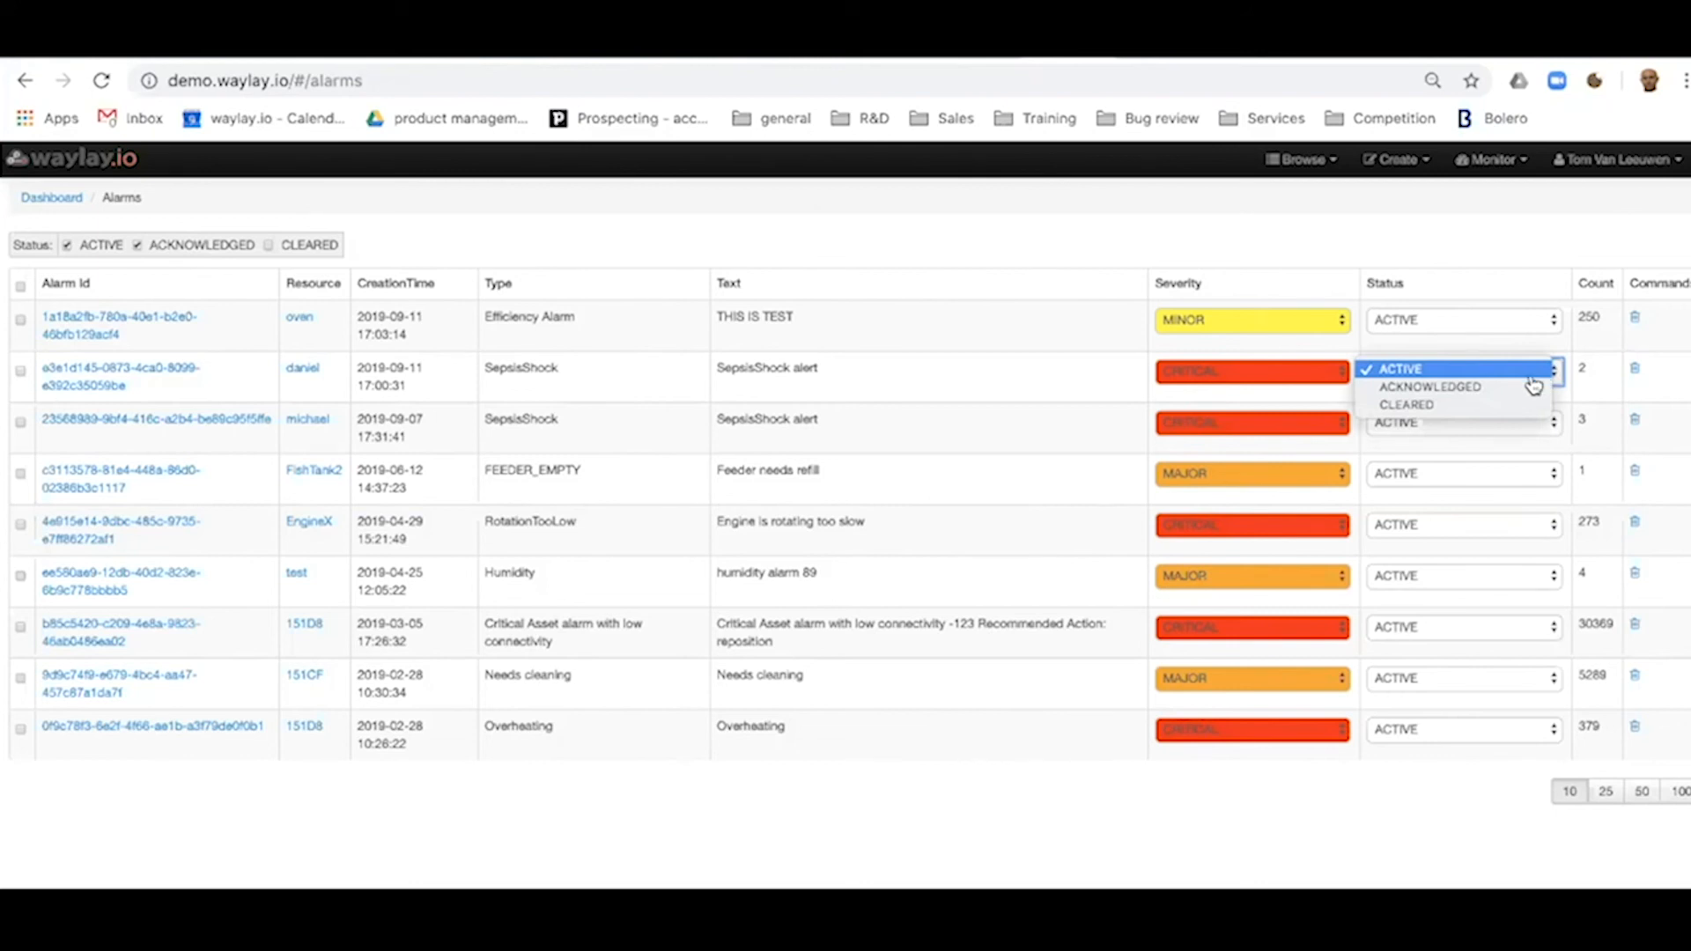
{"action": "left_click", "coordinate": [922, 844]}
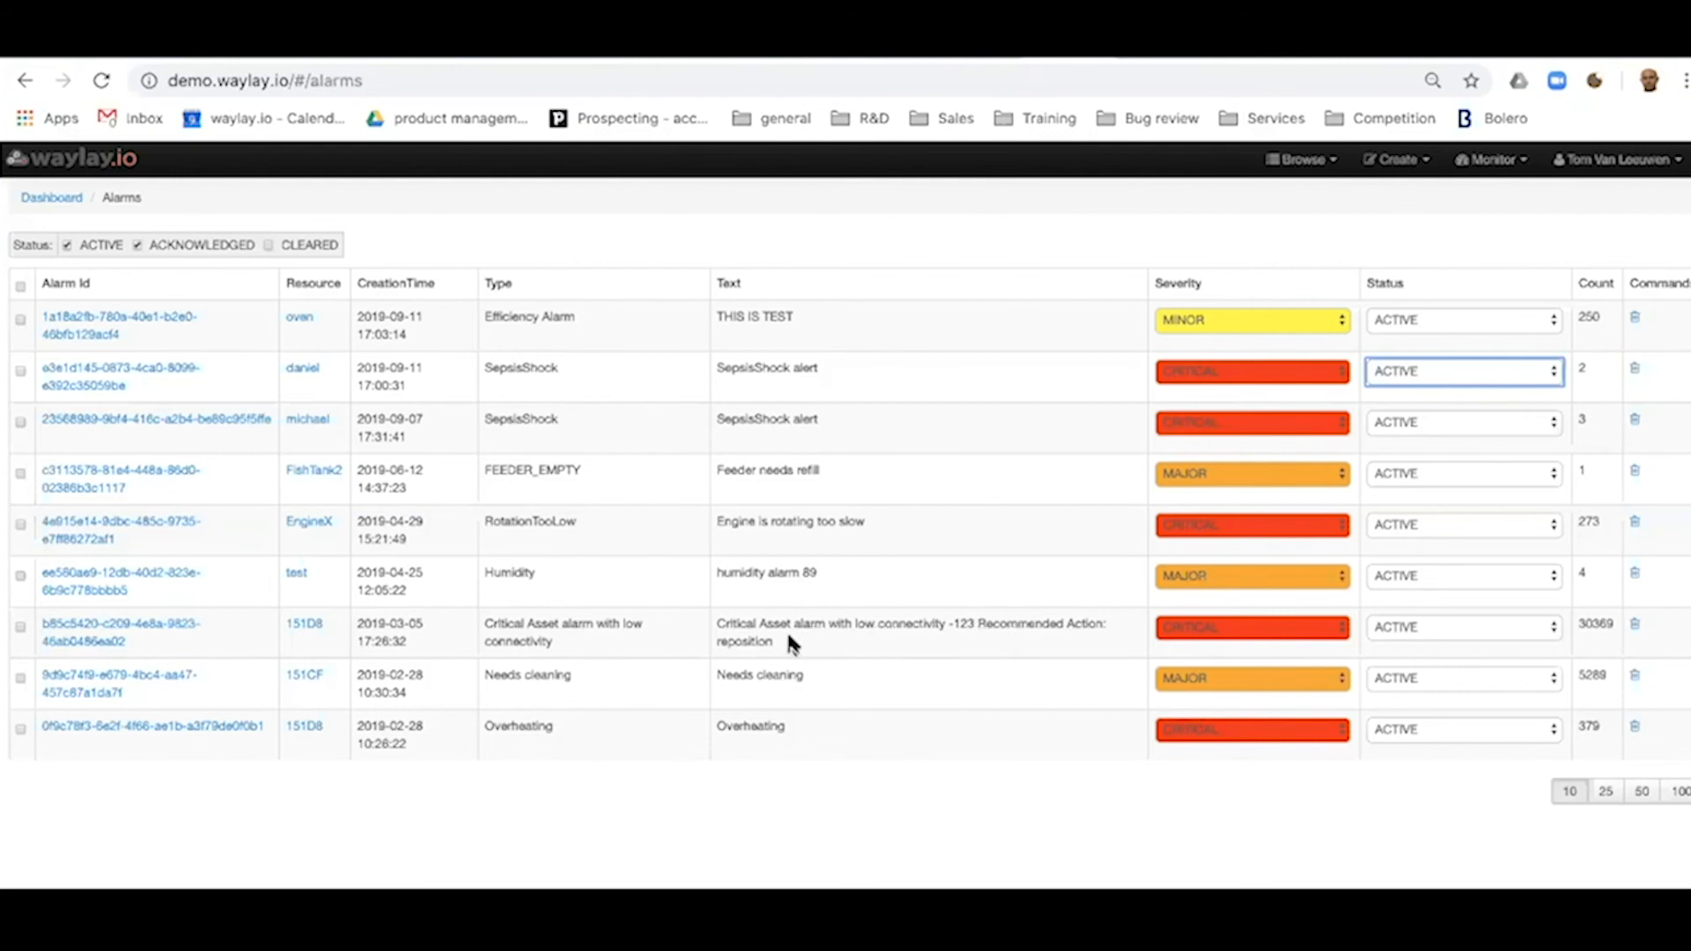
Step: Open the Waylay Lab and examine the Template Run and Template Batch Run tools, including the available templates and the sample measurement data
{"action": "left_click", "coordinate": [121, 161]}
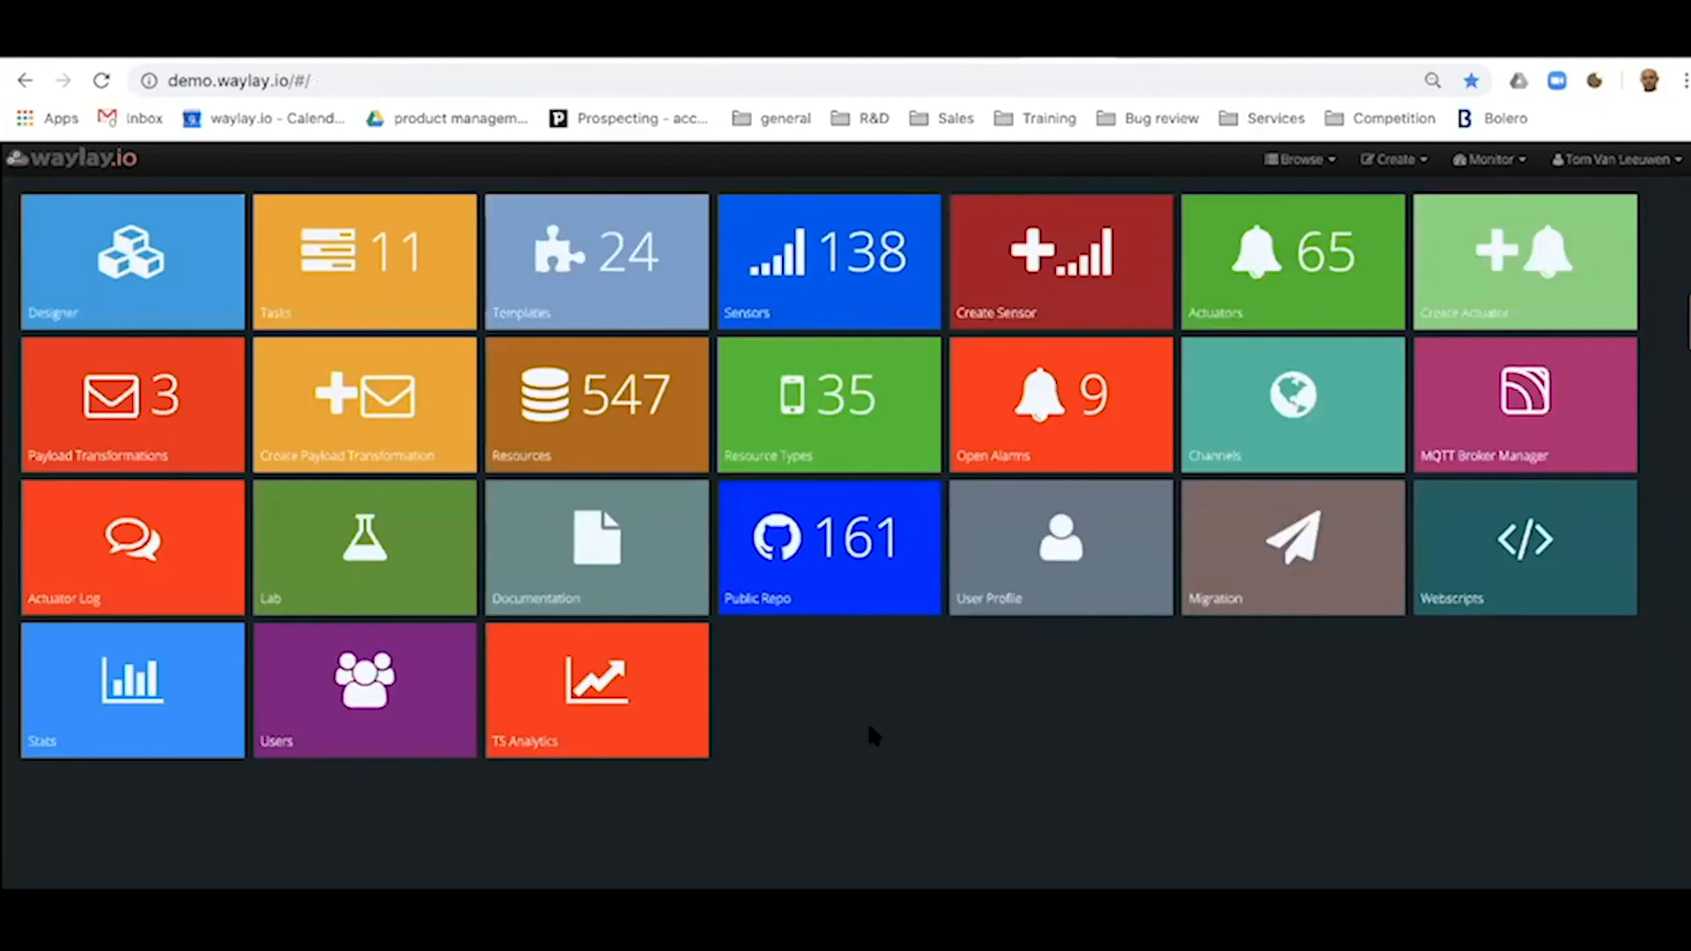
{"action": "left_click", "coordinate": [342, 561]}
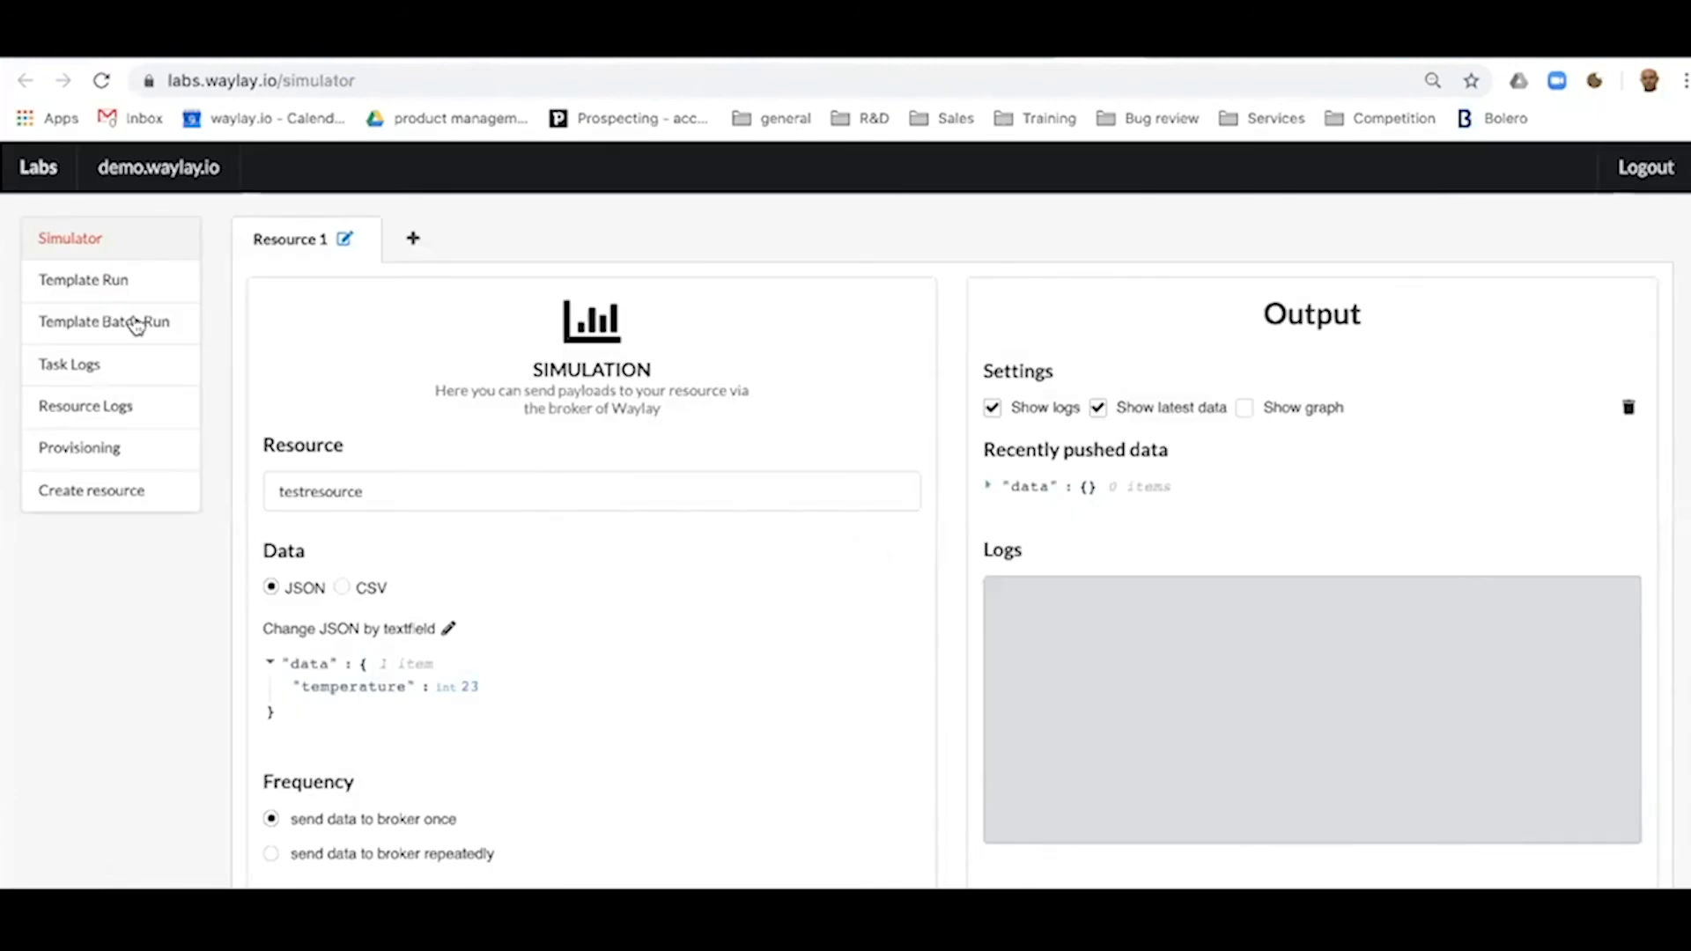
{"action": "left_click", "coordinate": [118, 287]}
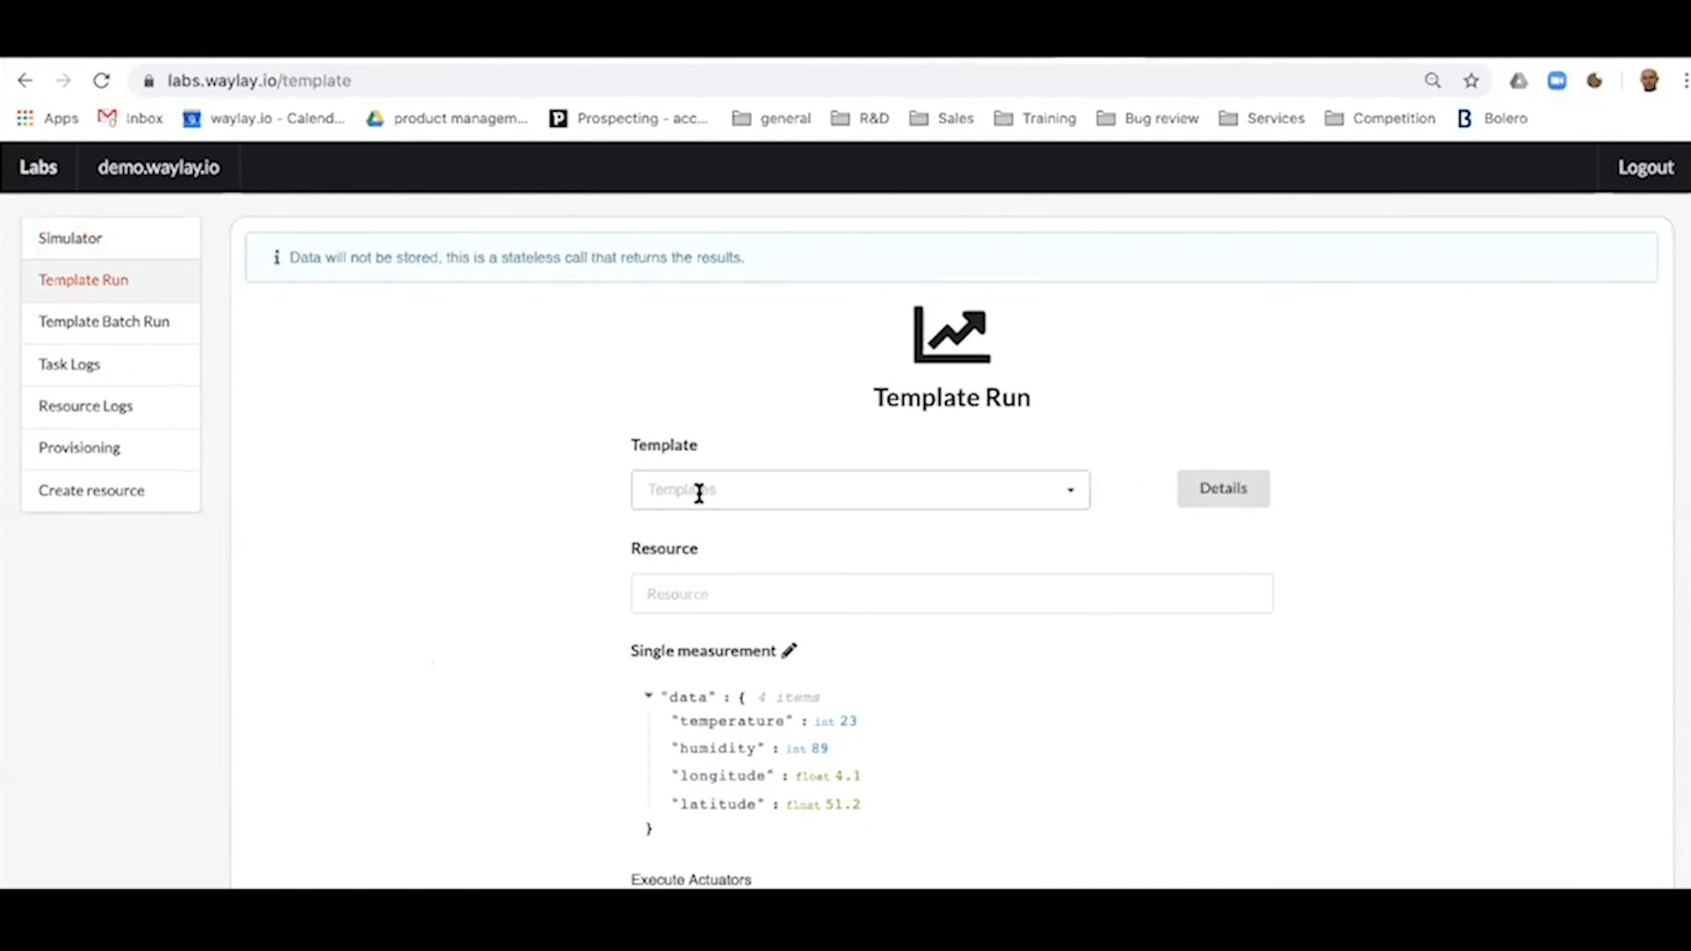
{"action": "scroll", "coordinate": [702, 489], "scroll_direction": "down", "scroll_amount": 1}
{"action": "left_click", "coordinate": [715, 425]}
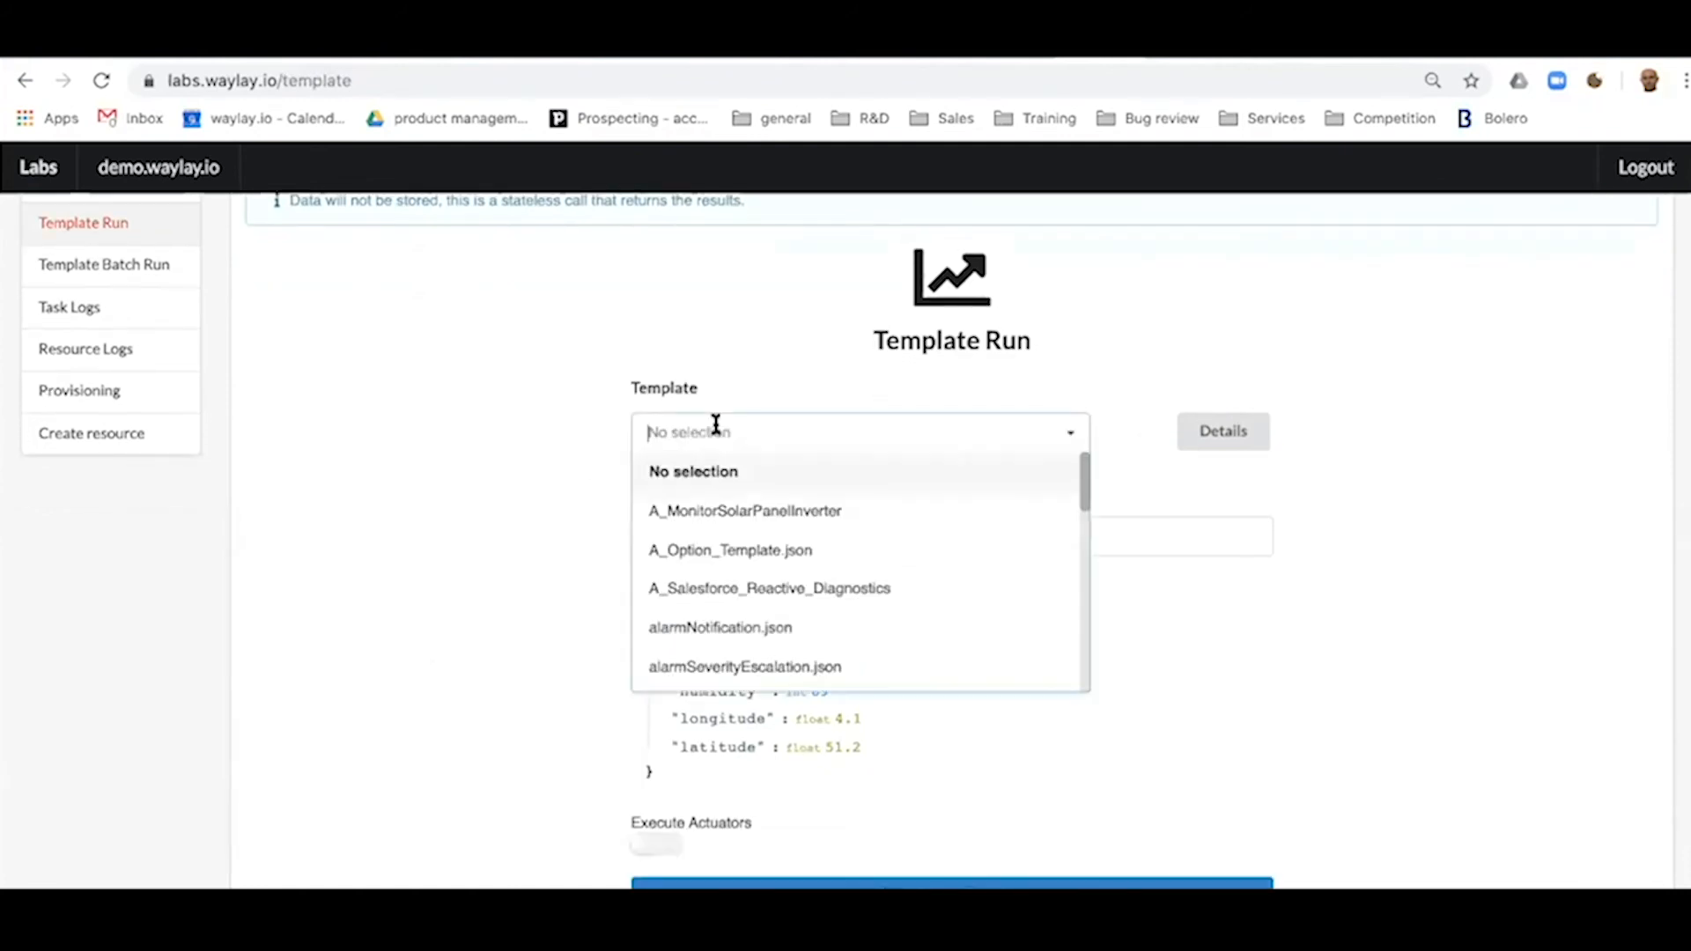
{"action": "scroll", "coordinate": [751, 493], "scroll_direction": "down", "scroll_amount": 1}
{"action": "scroll", "coordinate": [751, 493], "scroll_direction": "down", "scroll_amount": 8}
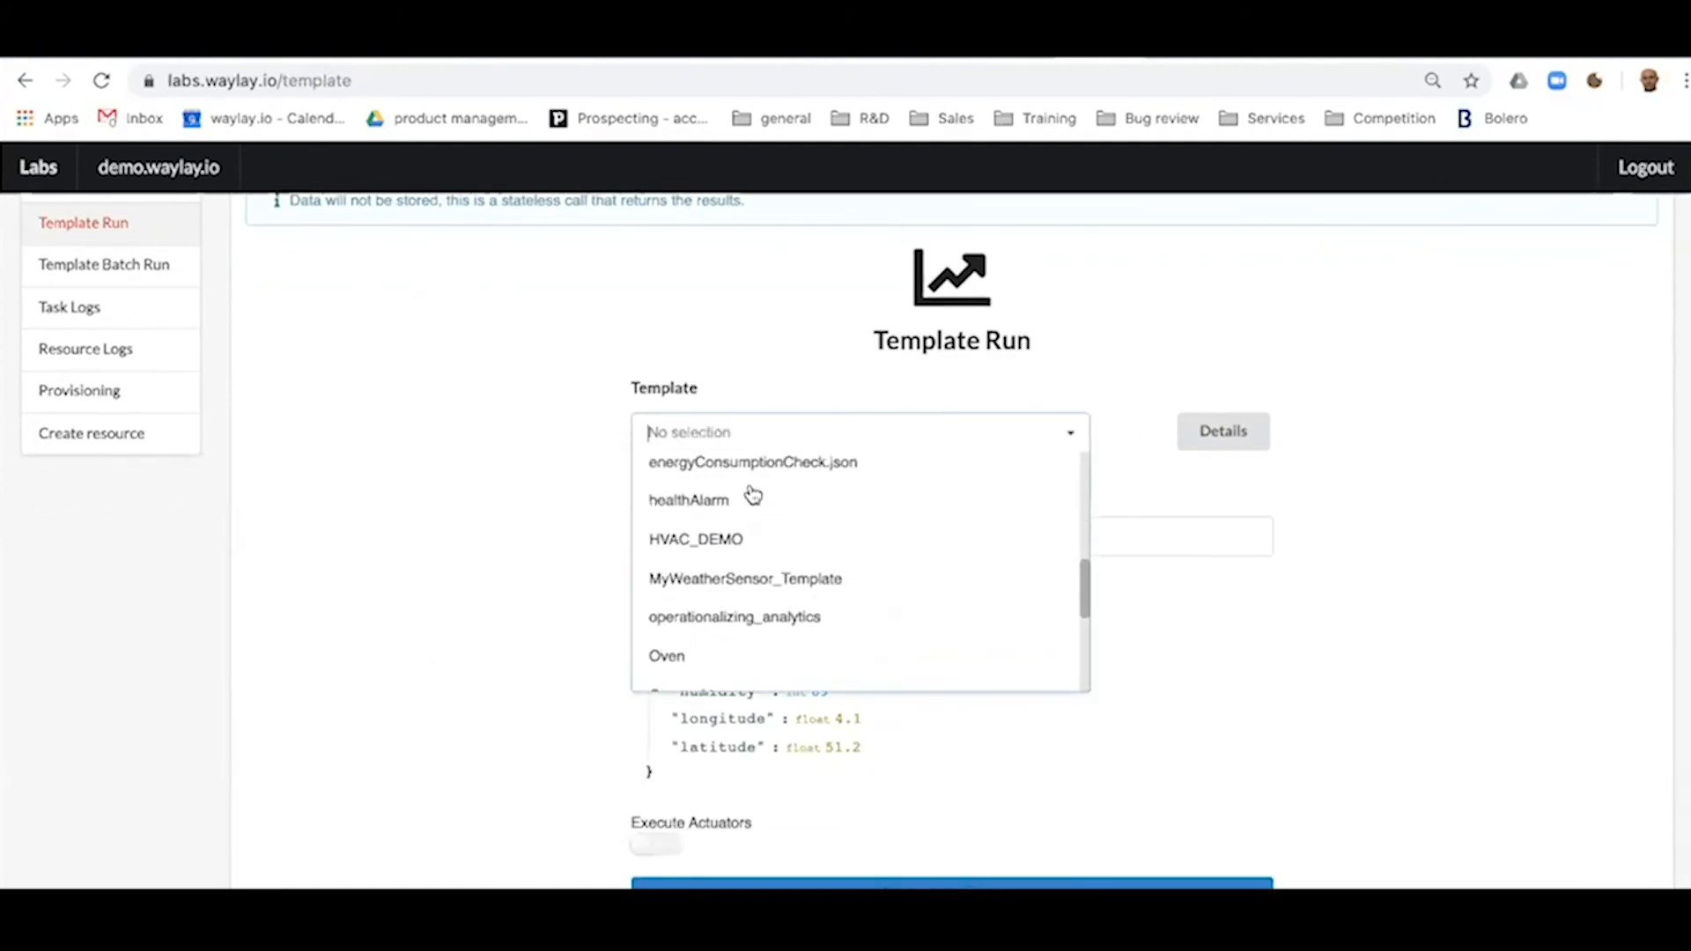
{"action": "left_click", "coordinate": [1141, 486]}
{"action": "left_click", "coordinate": [733, 542]}
{"action": "scroll", "coordinate": [903, 606], "scroll_direction": "down", "scroll_amount": 1}
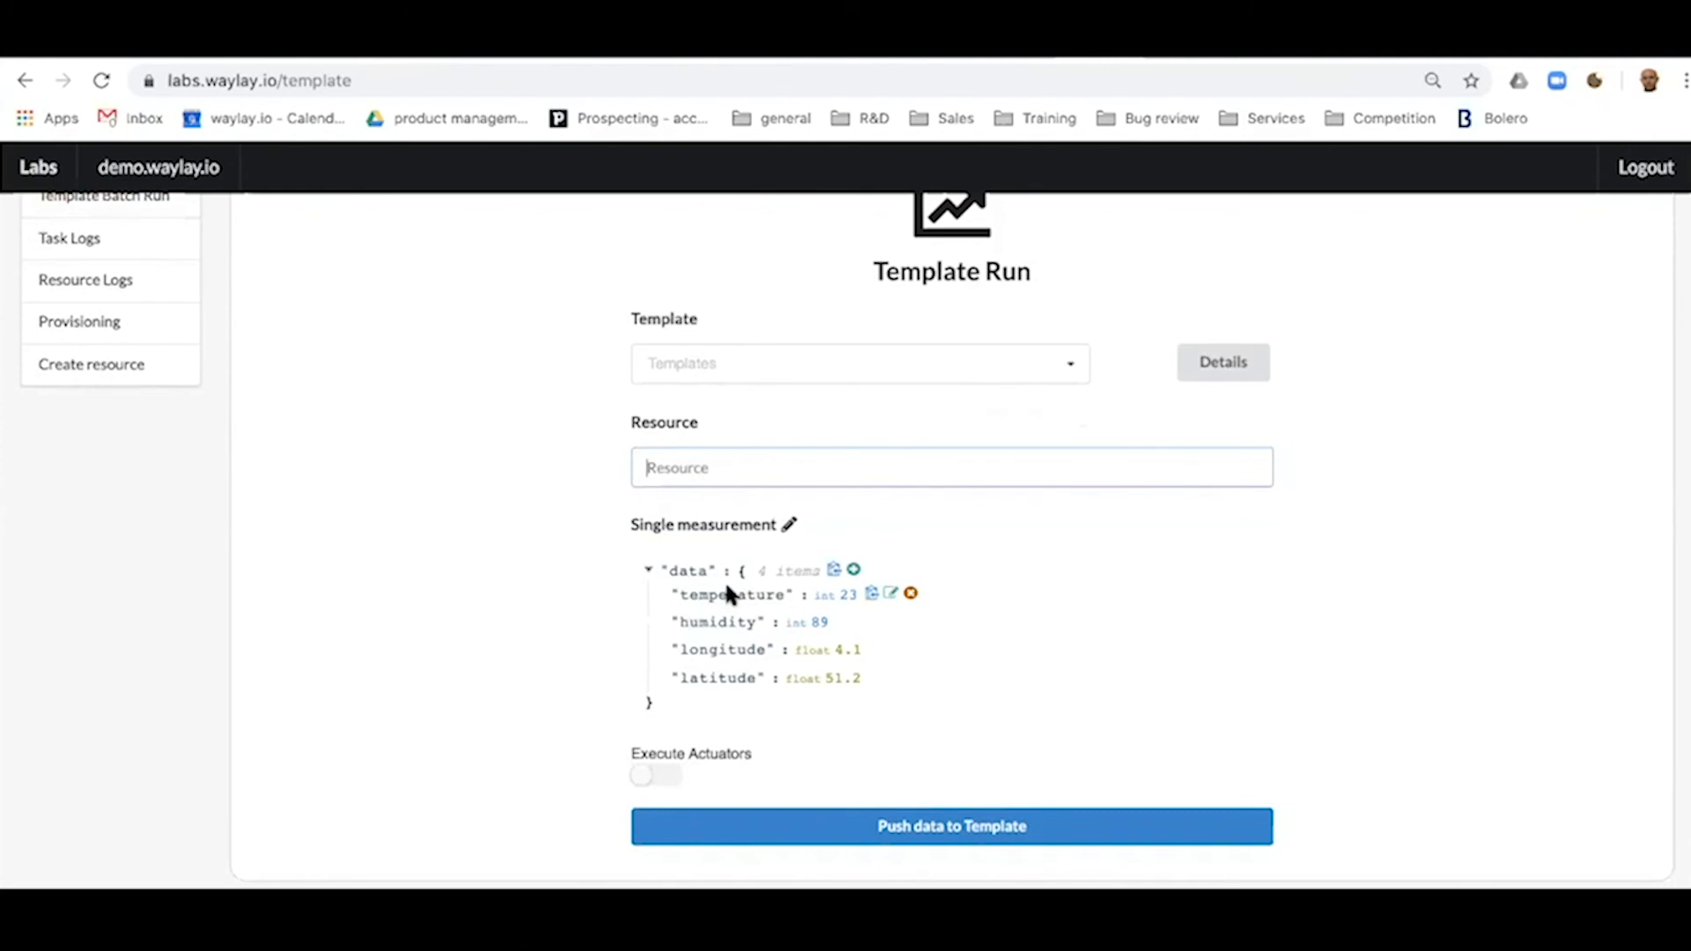
{"action": "scroll", "coordinate": [514, 580], "scroll_direction": "up", "scroll_amount": 2}
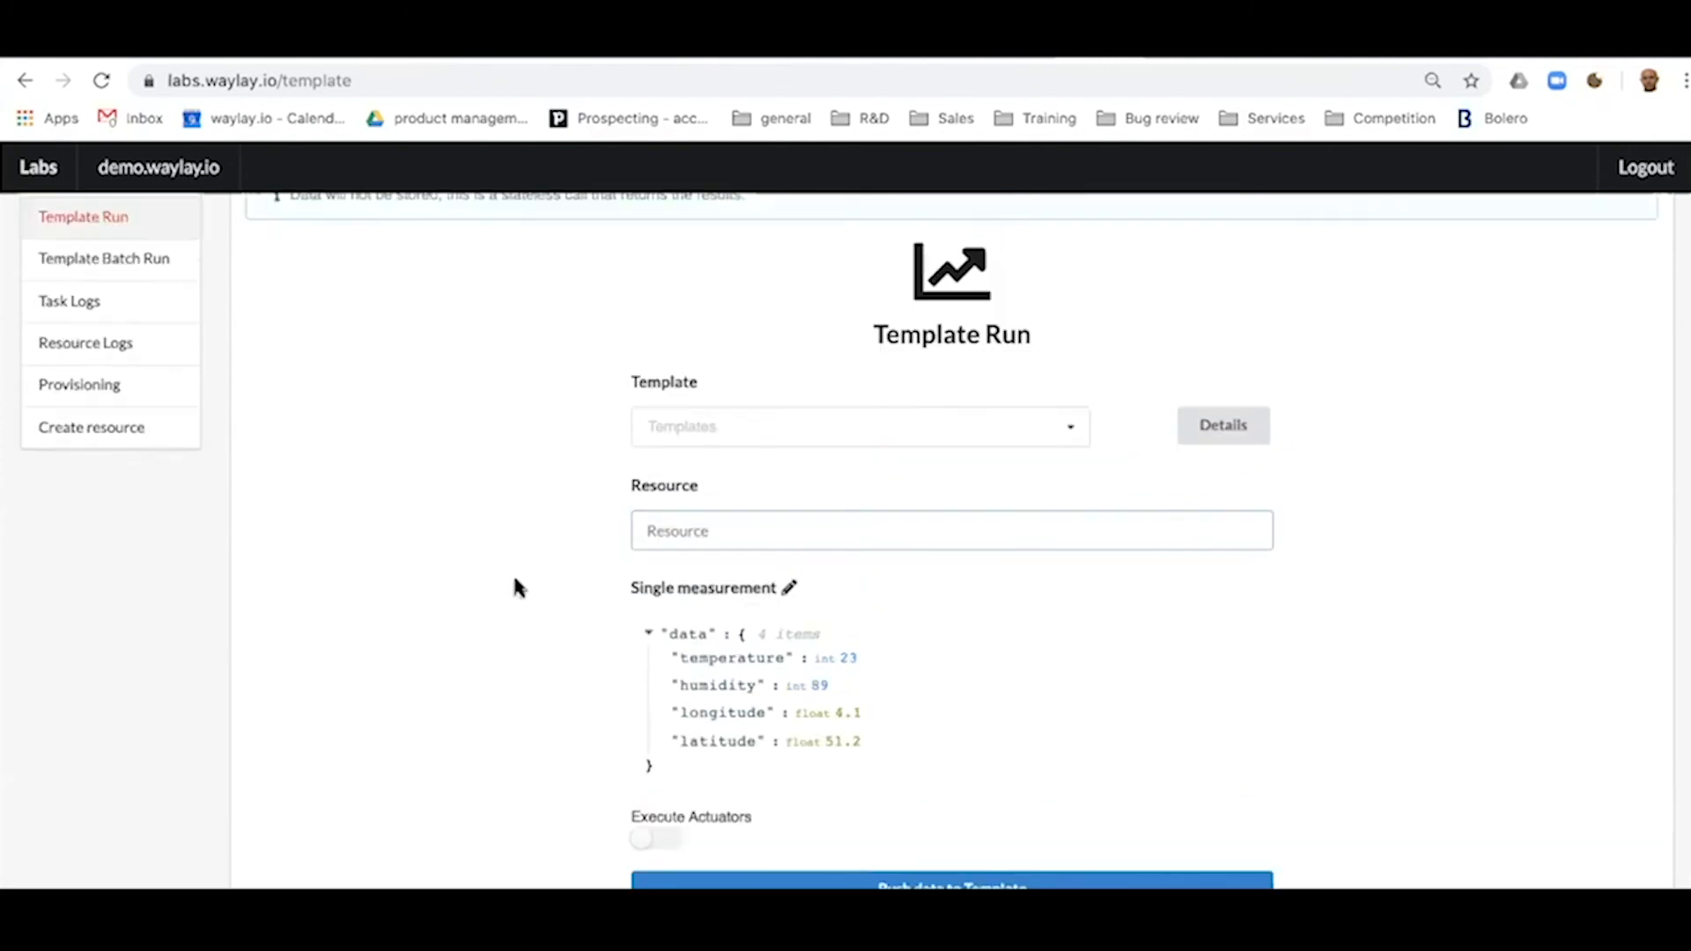
{"action": "left_click", "coordinate": [129, 327]}
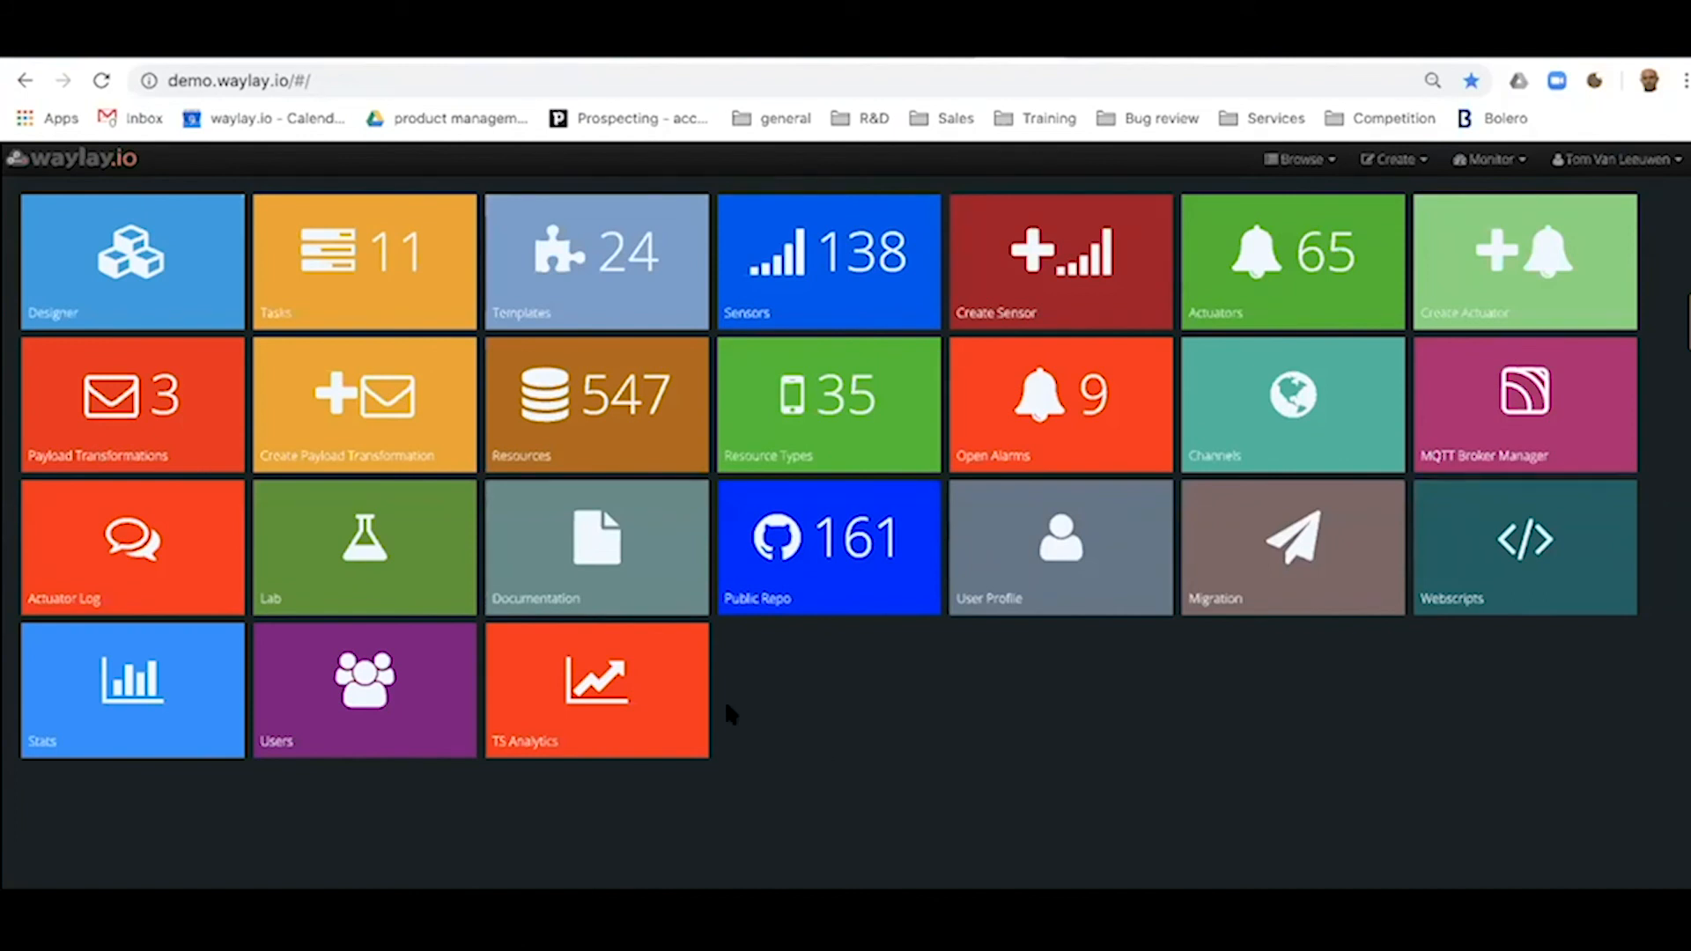
Step: Open TS Analytics, search the resources for "turb" and load the A_Turbine3 Rotation series, dismissing the notification
{"action": "left_click", "coordinate": [645, 698]}
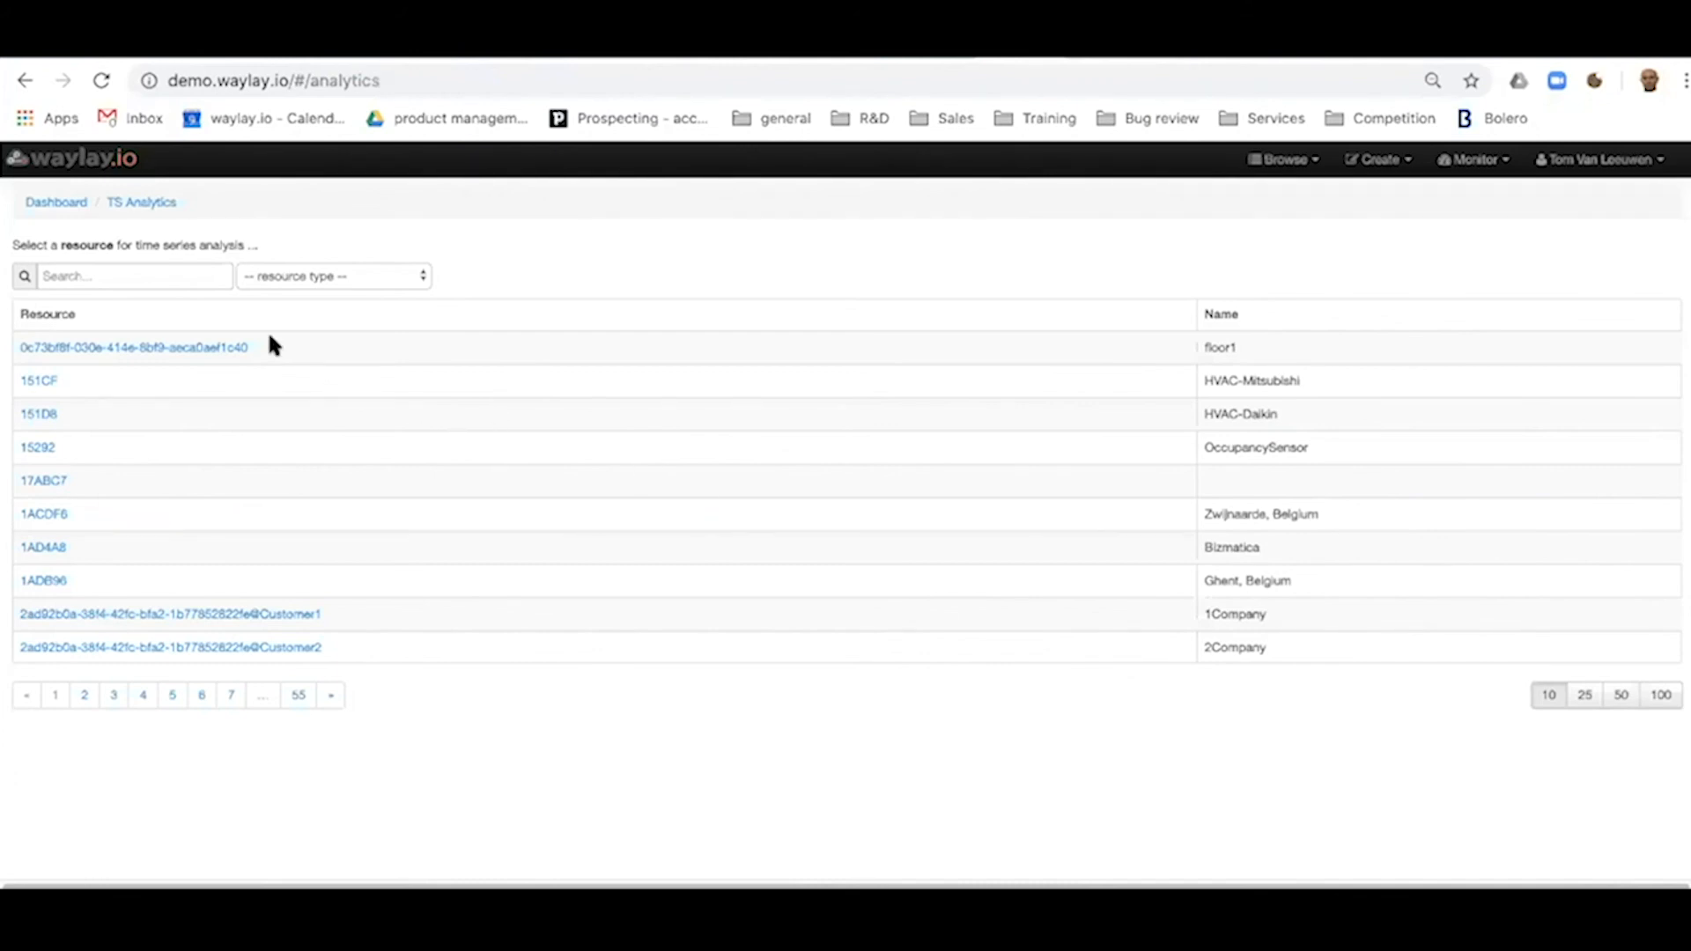
{"action": "left_click", "coordinate": [149, 276]}
{"action": "type", "text": "turb"}
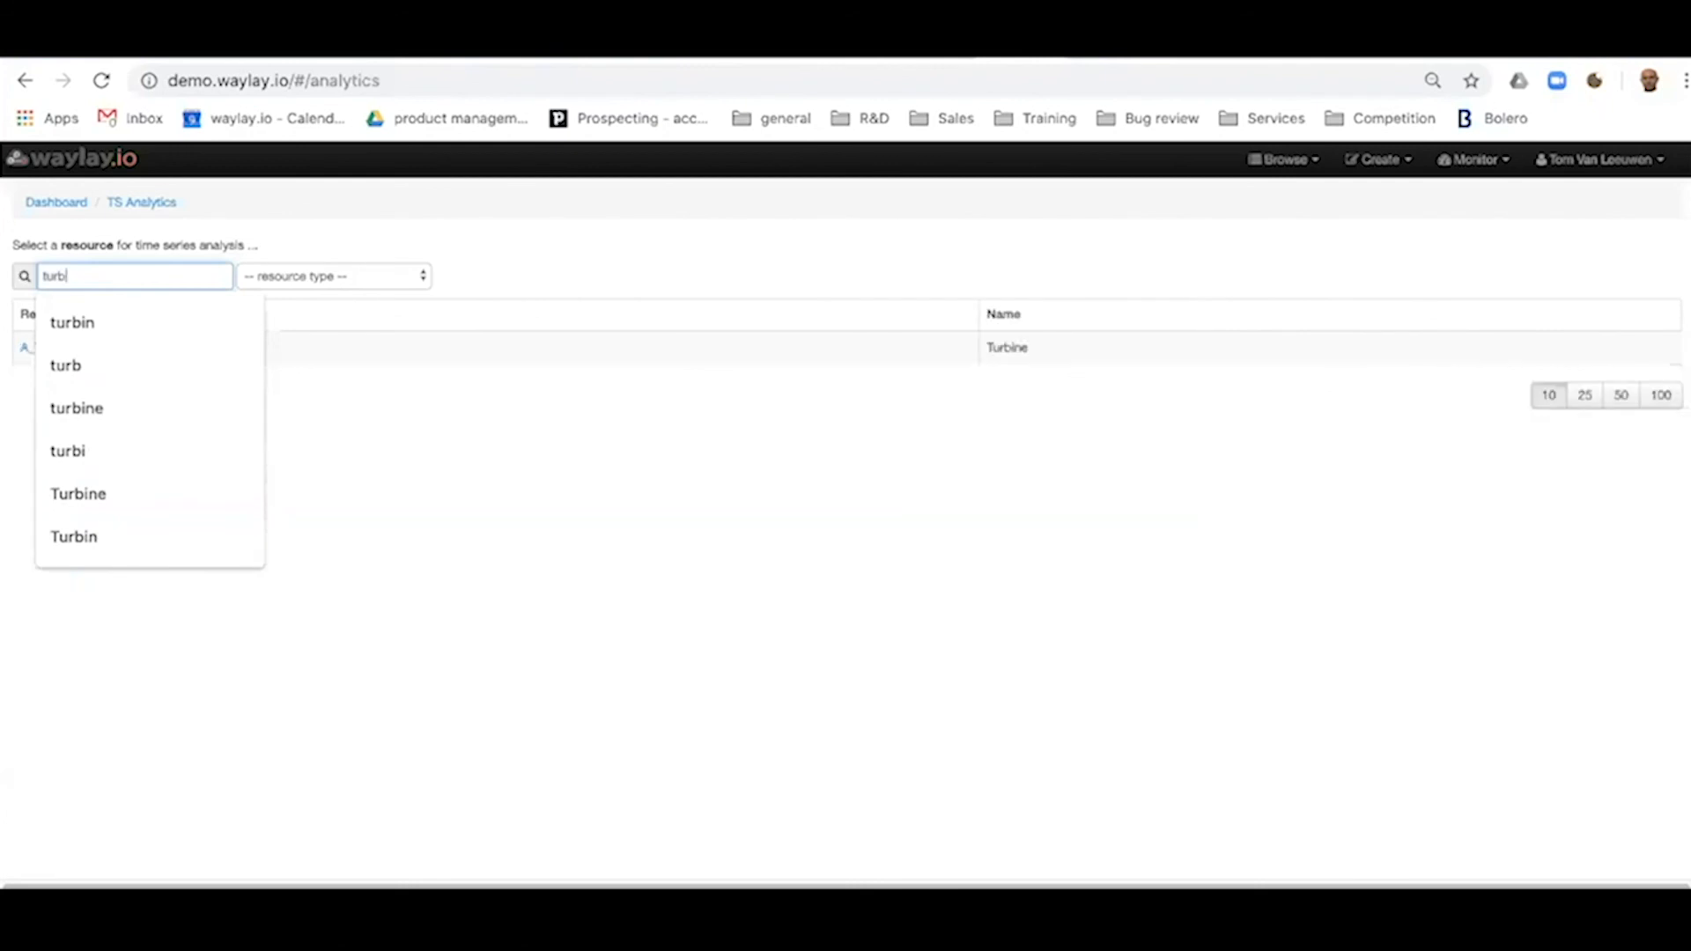
{"action": "left_click", "coordinate": [15, 426]}
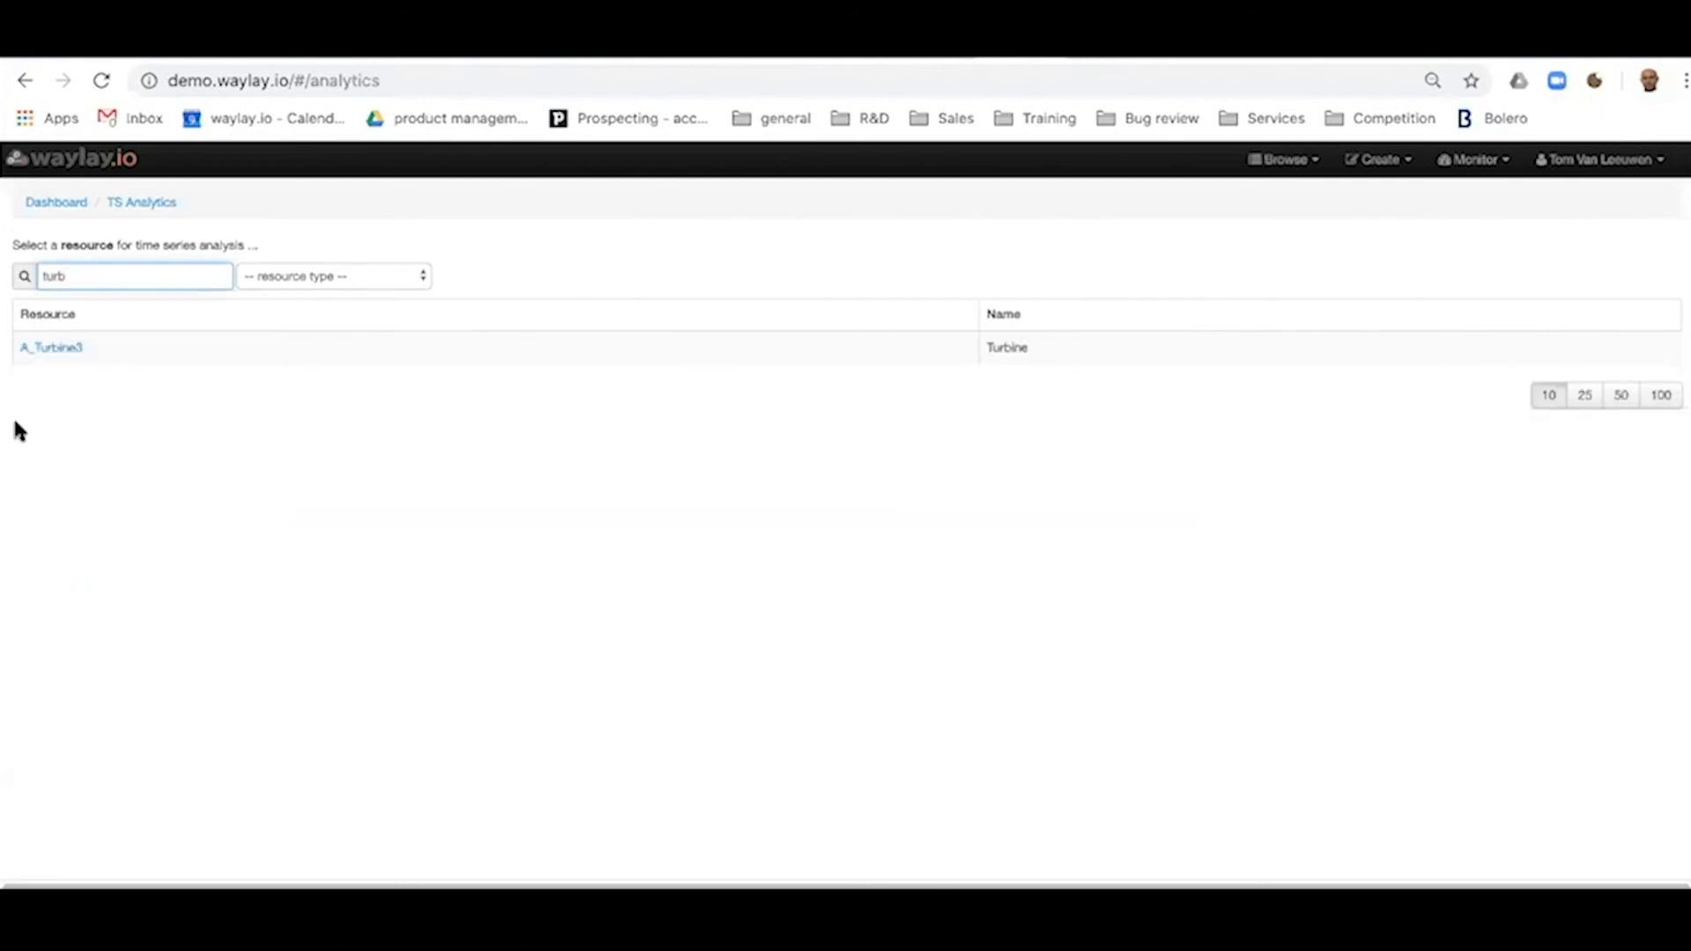
{"action": "left_click", "coordinate": [56, 349]}
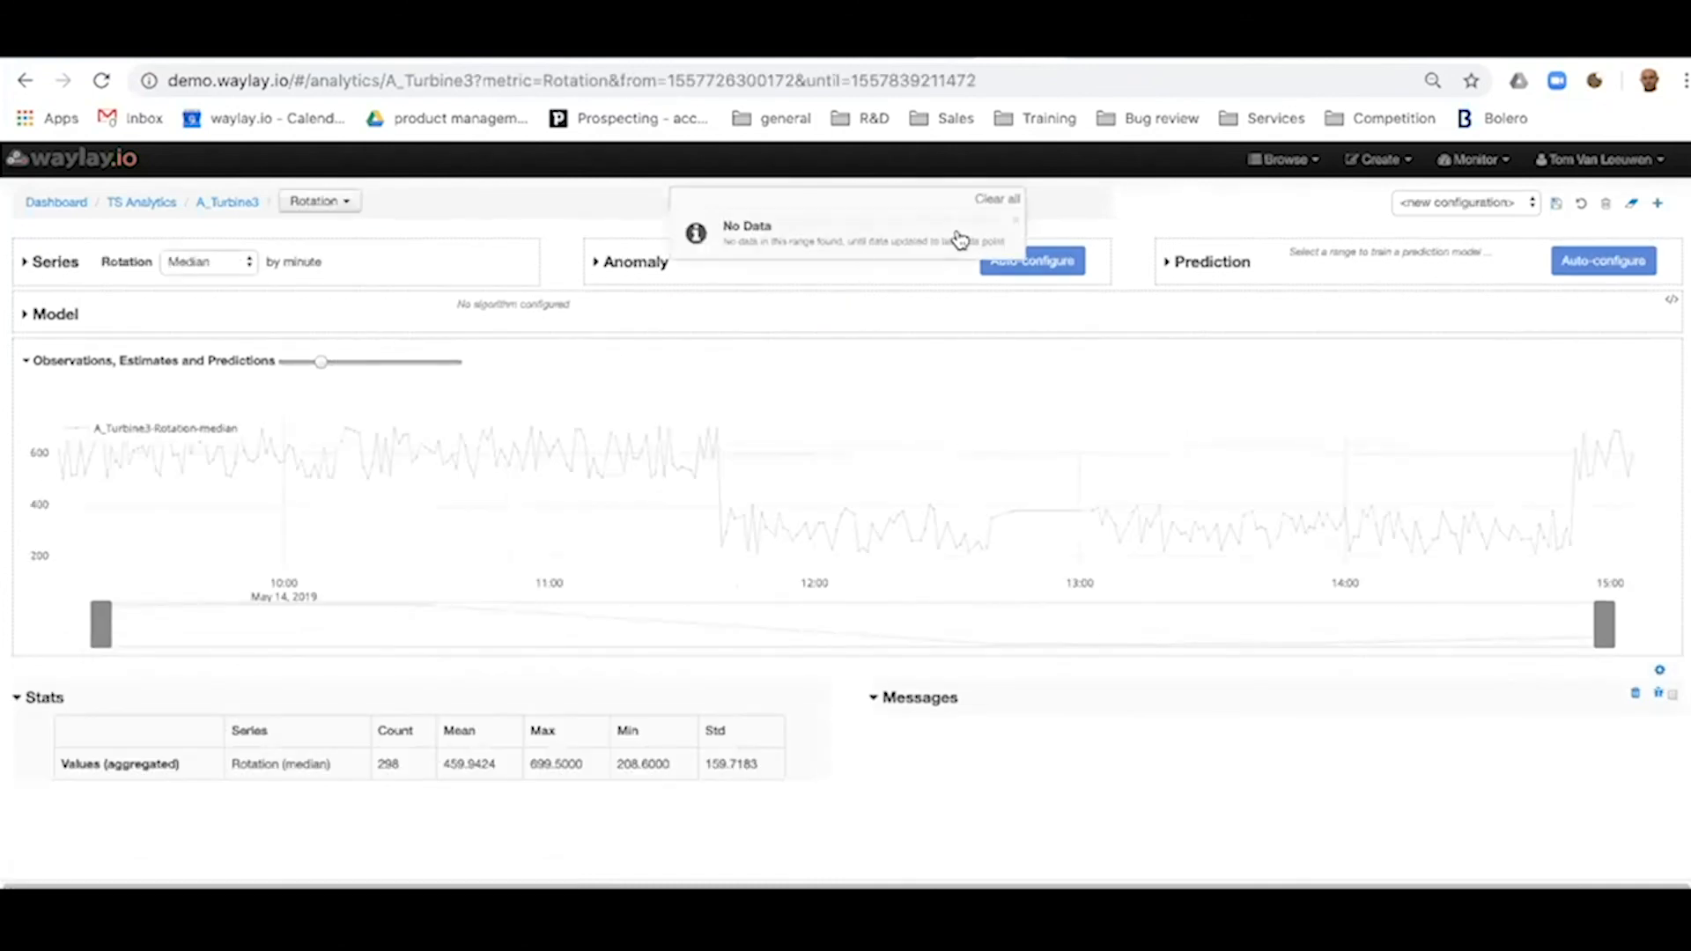
{"action": "left_click", "coordinate": [1009, 201]}
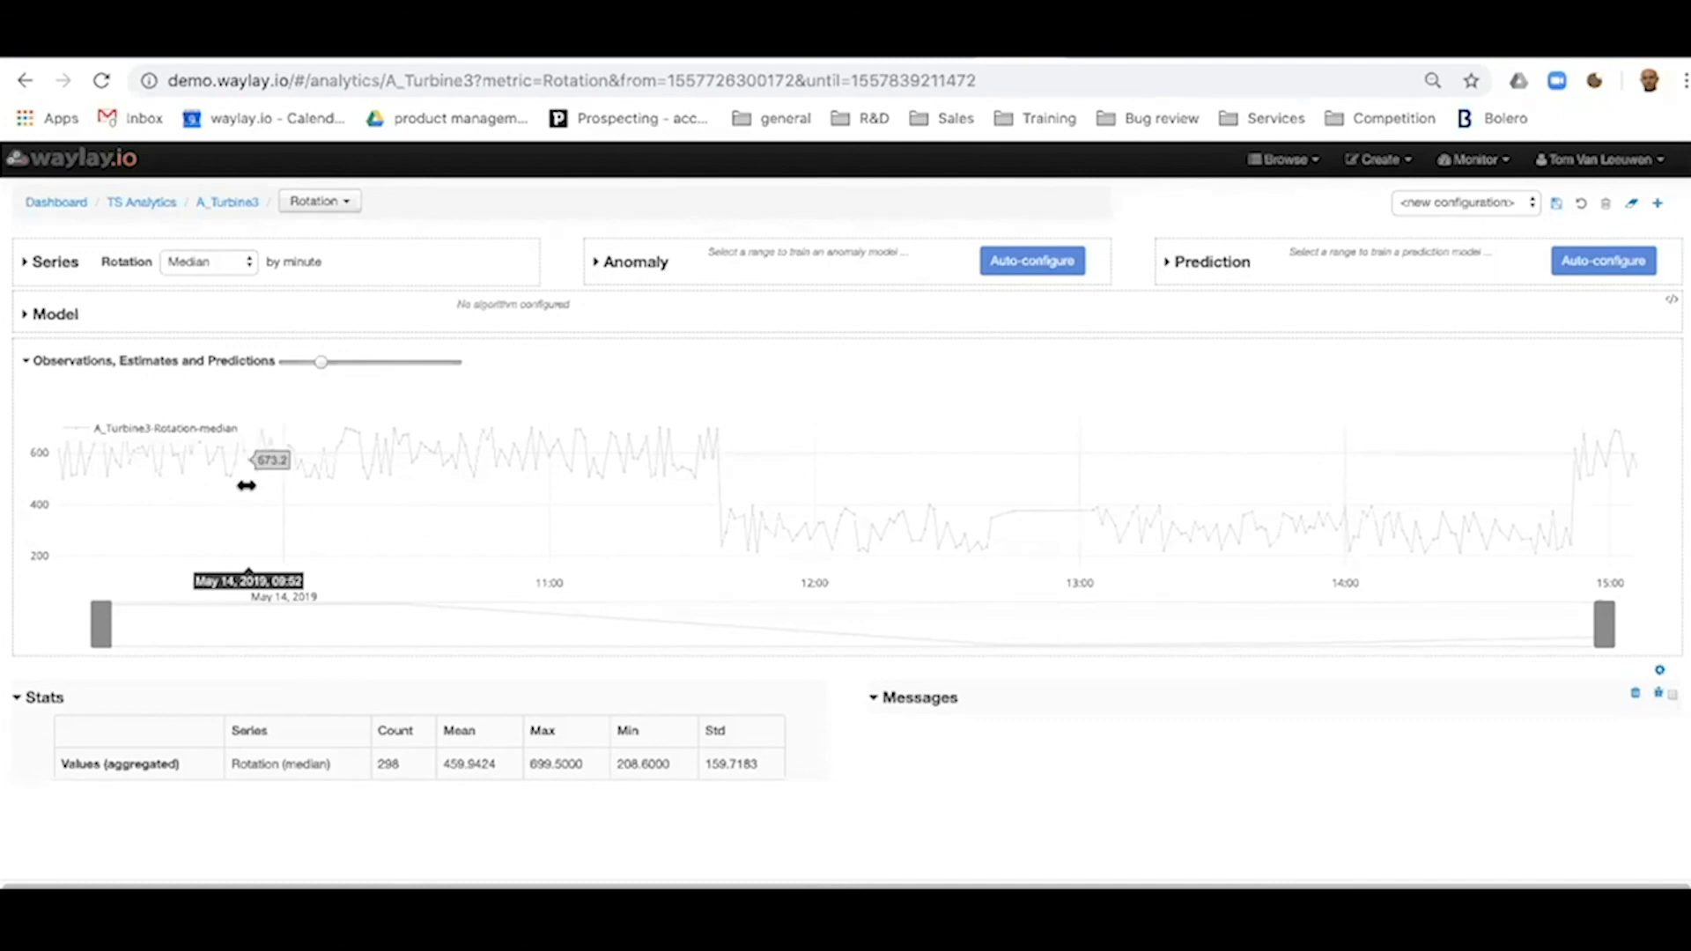
Step: Auto-configure anomaly detection on the May 14, 2019 range from 09:29:31 to 11:29:23, with Seasonality off and the "Fixed" model on
{"action": "left_click_drag", "start_coordinate": [148, 482], "coordinate": [680, 514]}
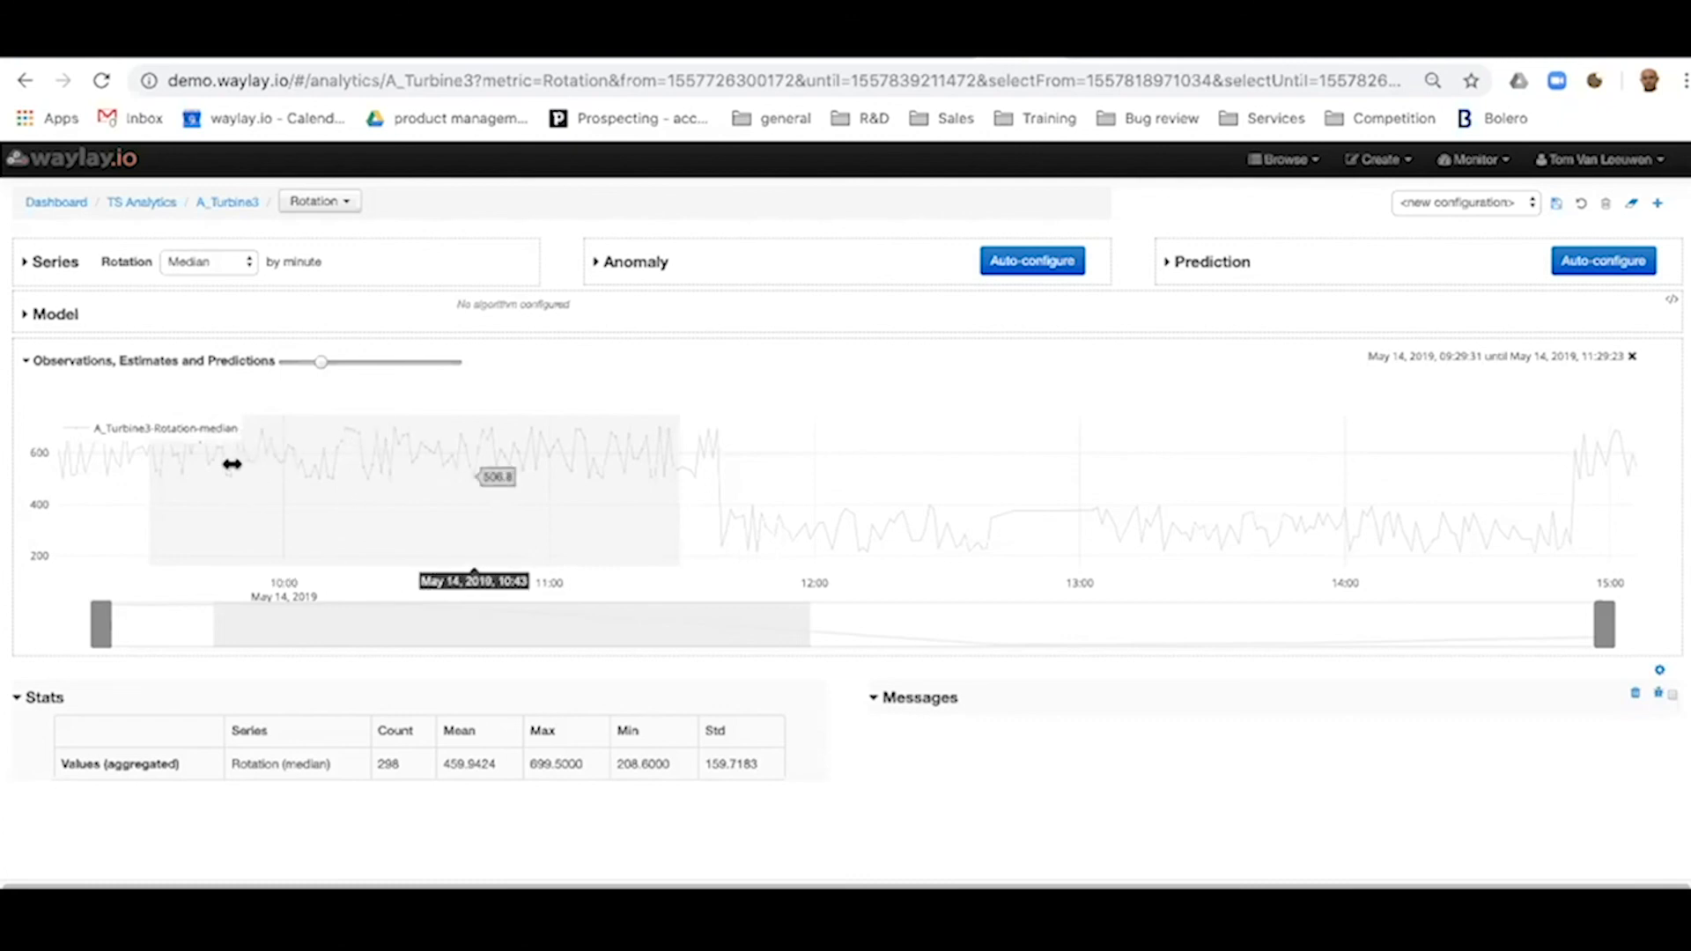
{"action": "left_click", "coordinate": [1029, 263]}
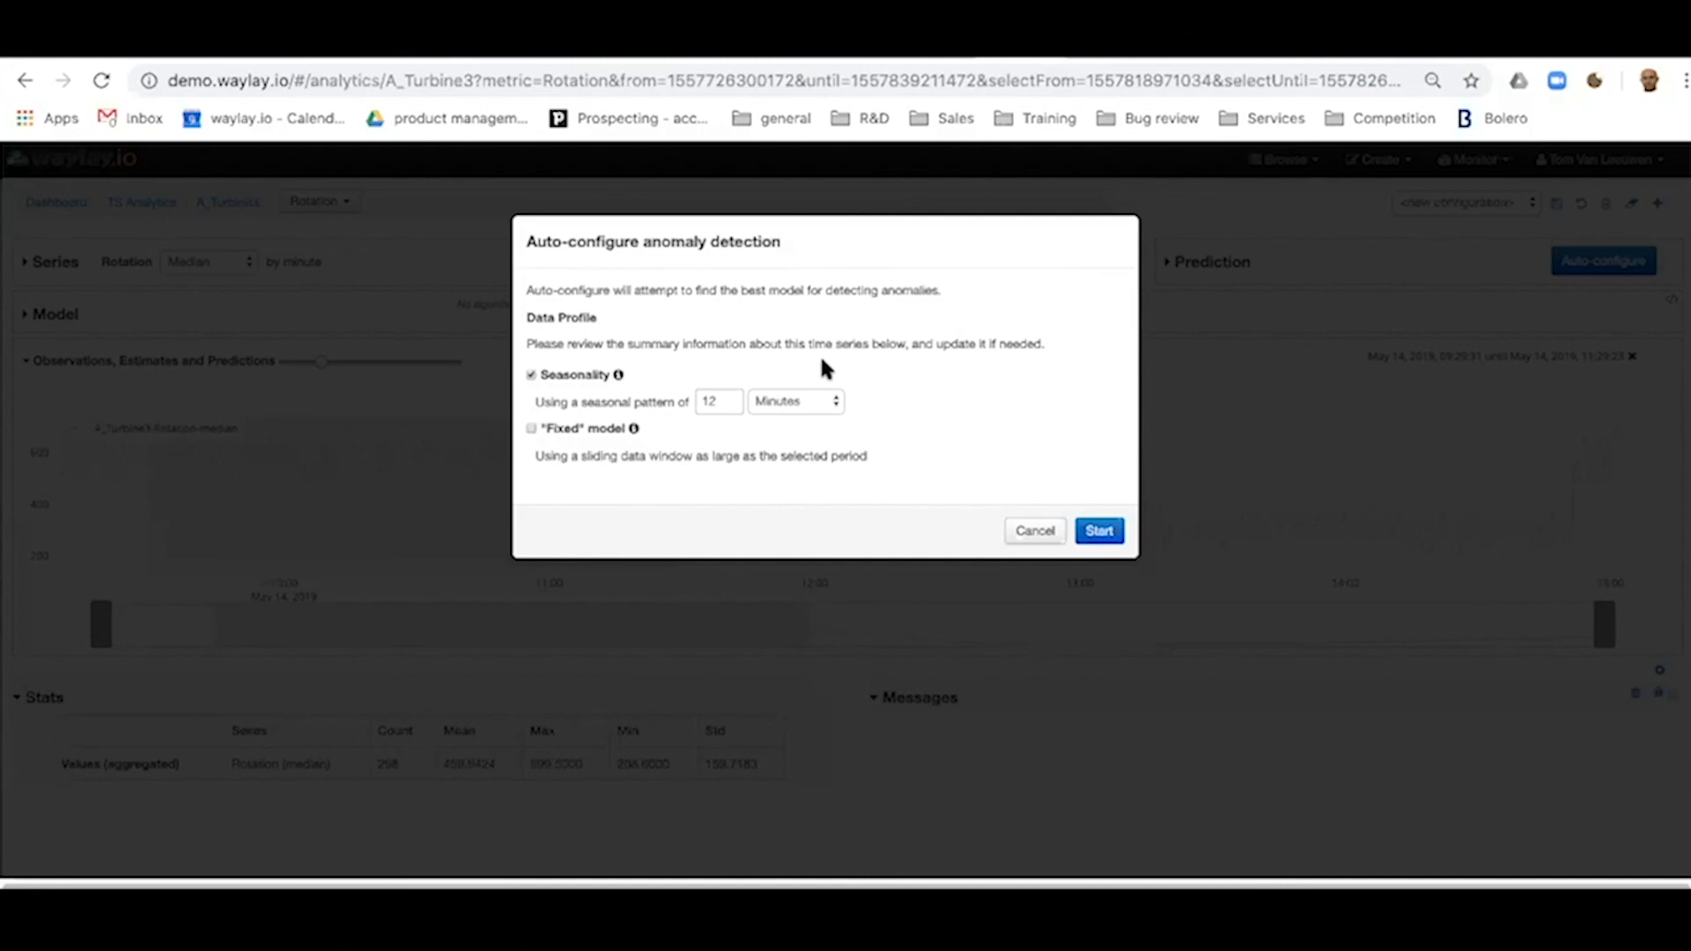
{"action": "left_click", "coordinate": [531, 377]}
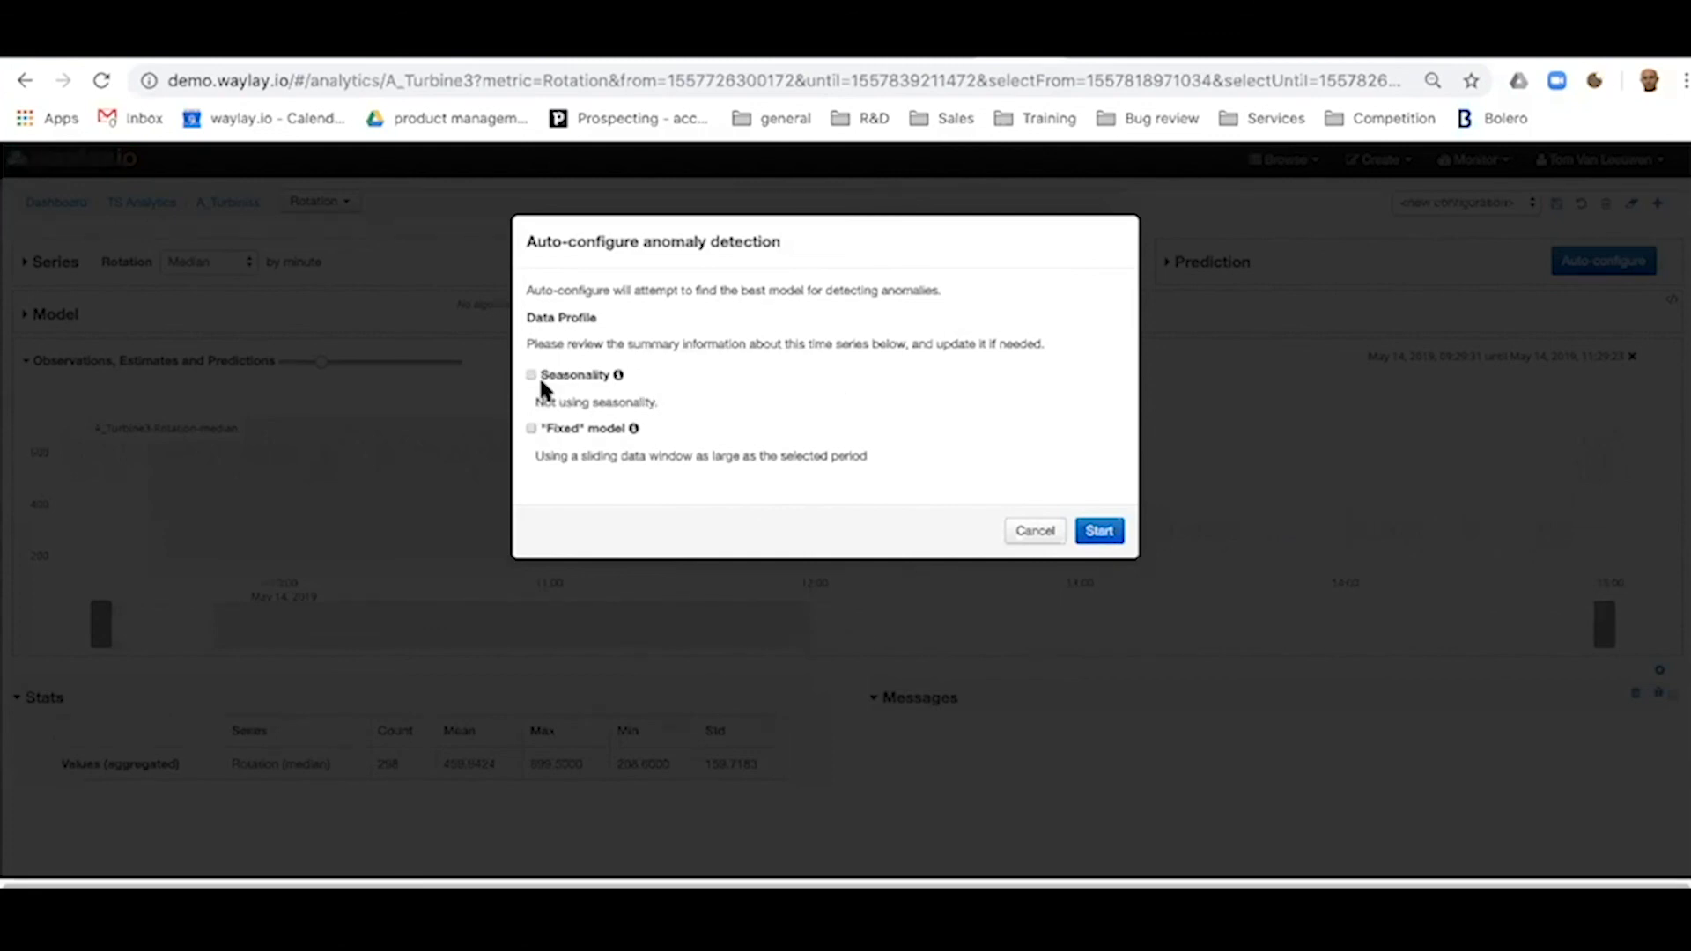
{"action": "left_click", "coordinate": [531, 429]}
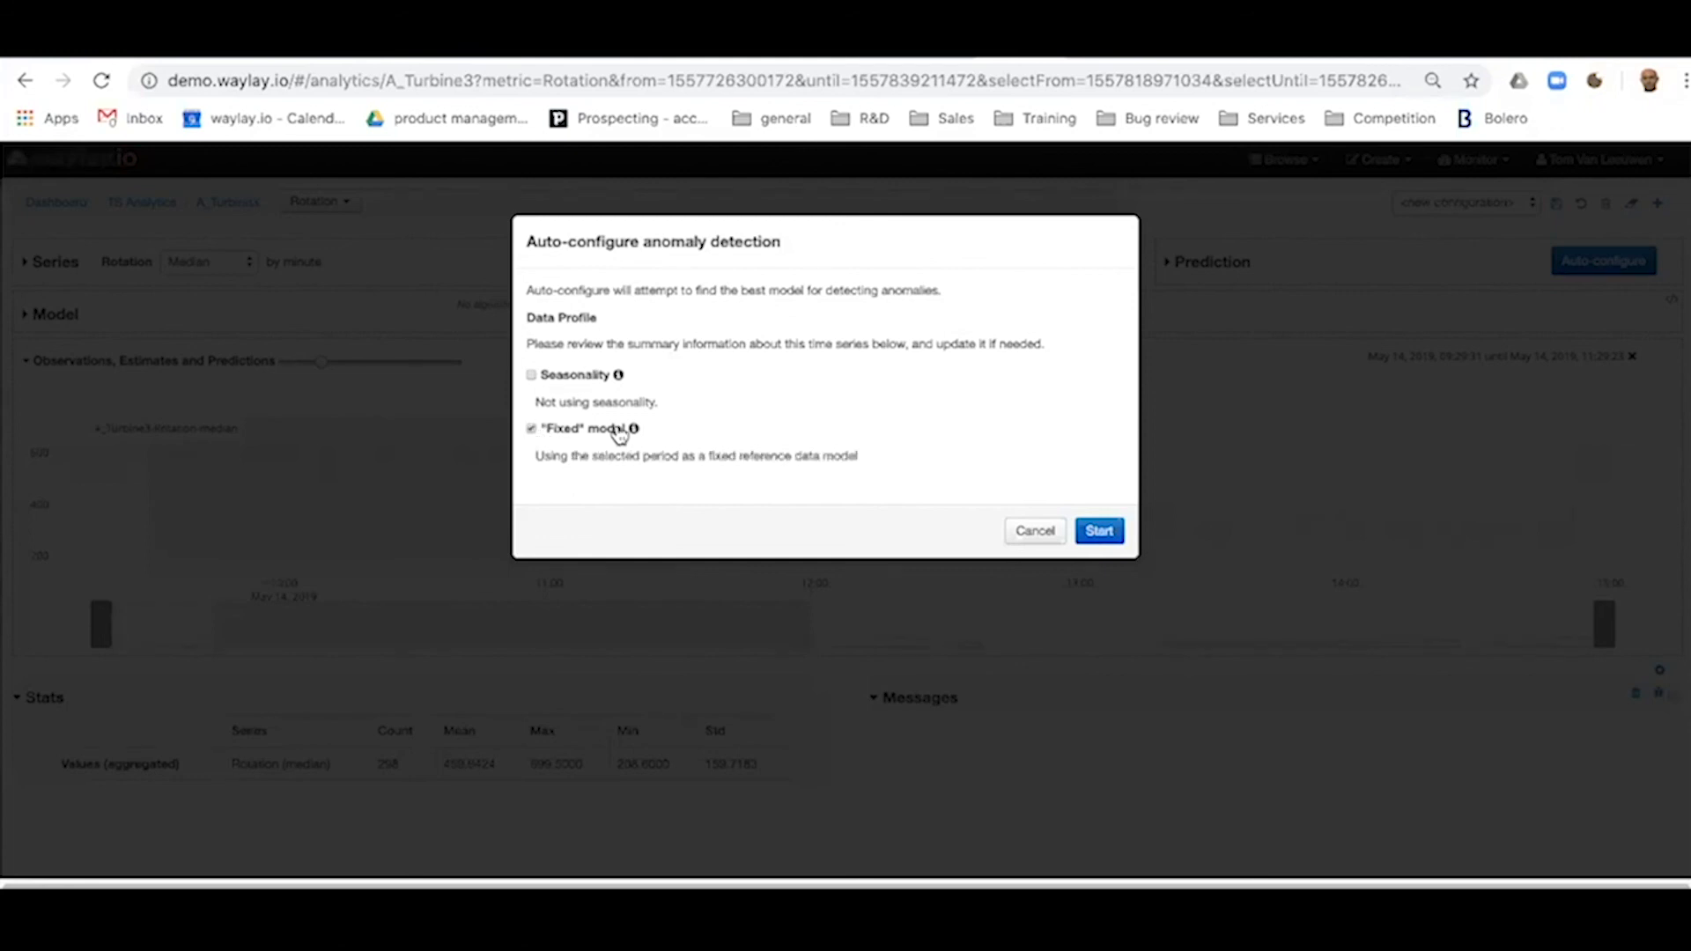
{"action": "left_click", "coordinate": [1100, 531]}
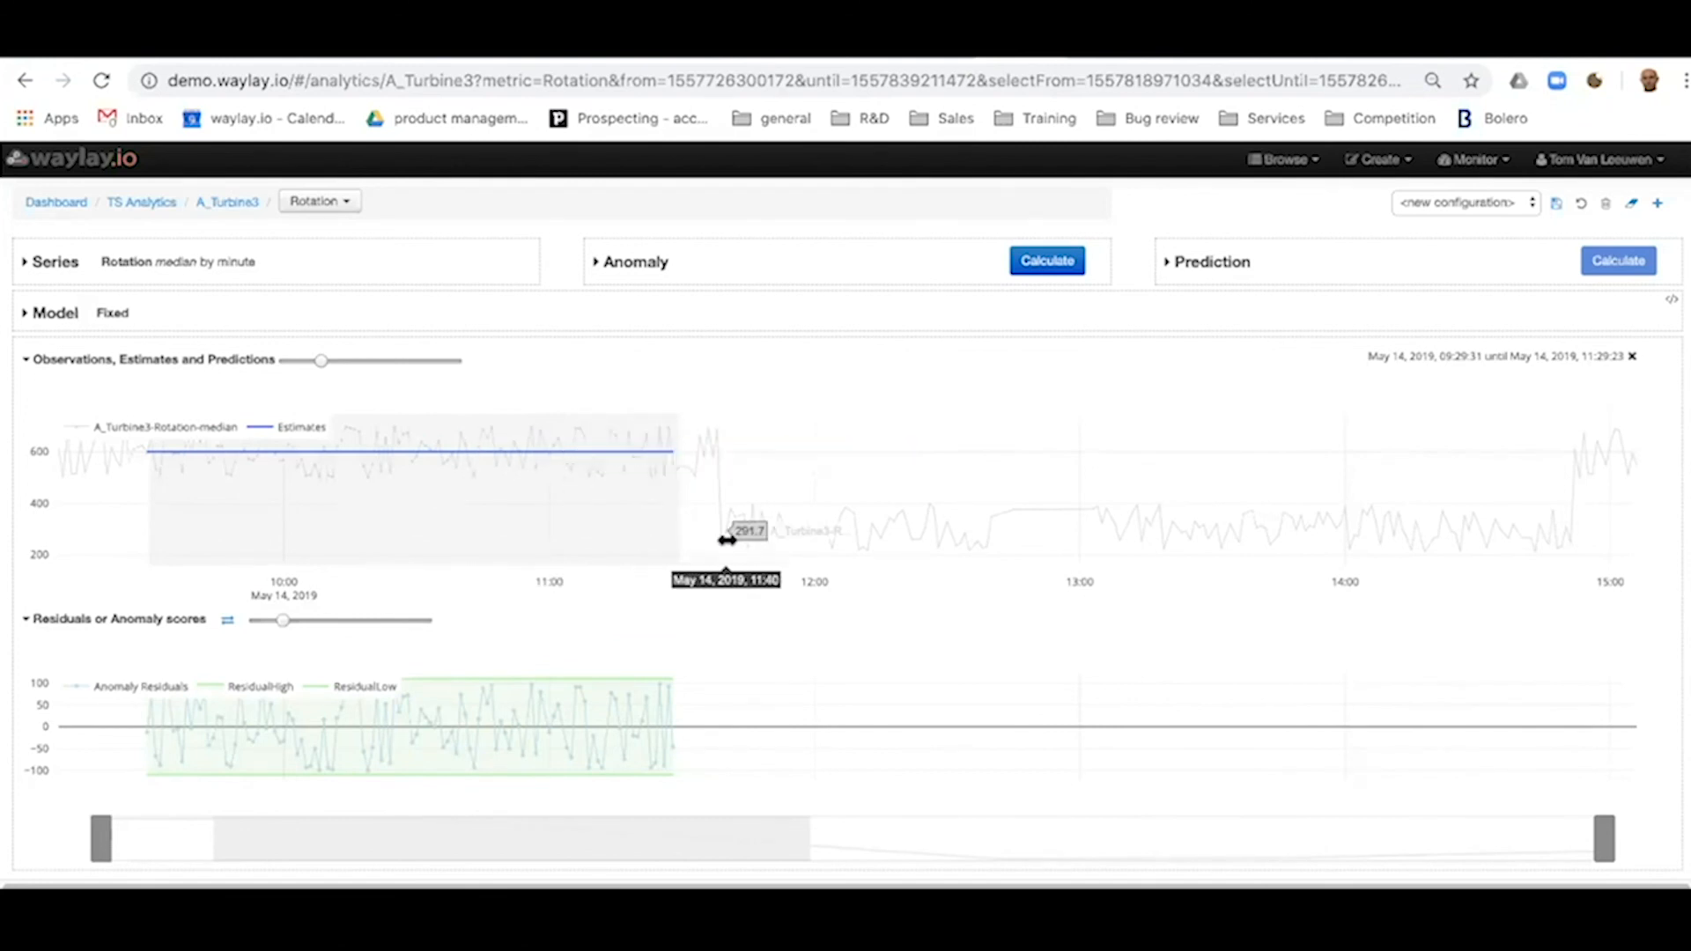
Step: Calculate the anomalies for the Rotation range from 11:28:35 to 14:58:40 on May 14, 2019
{"action": "left_click_drag", "start_coordinate": [675, 520], "coordinate": [1604, 551]}
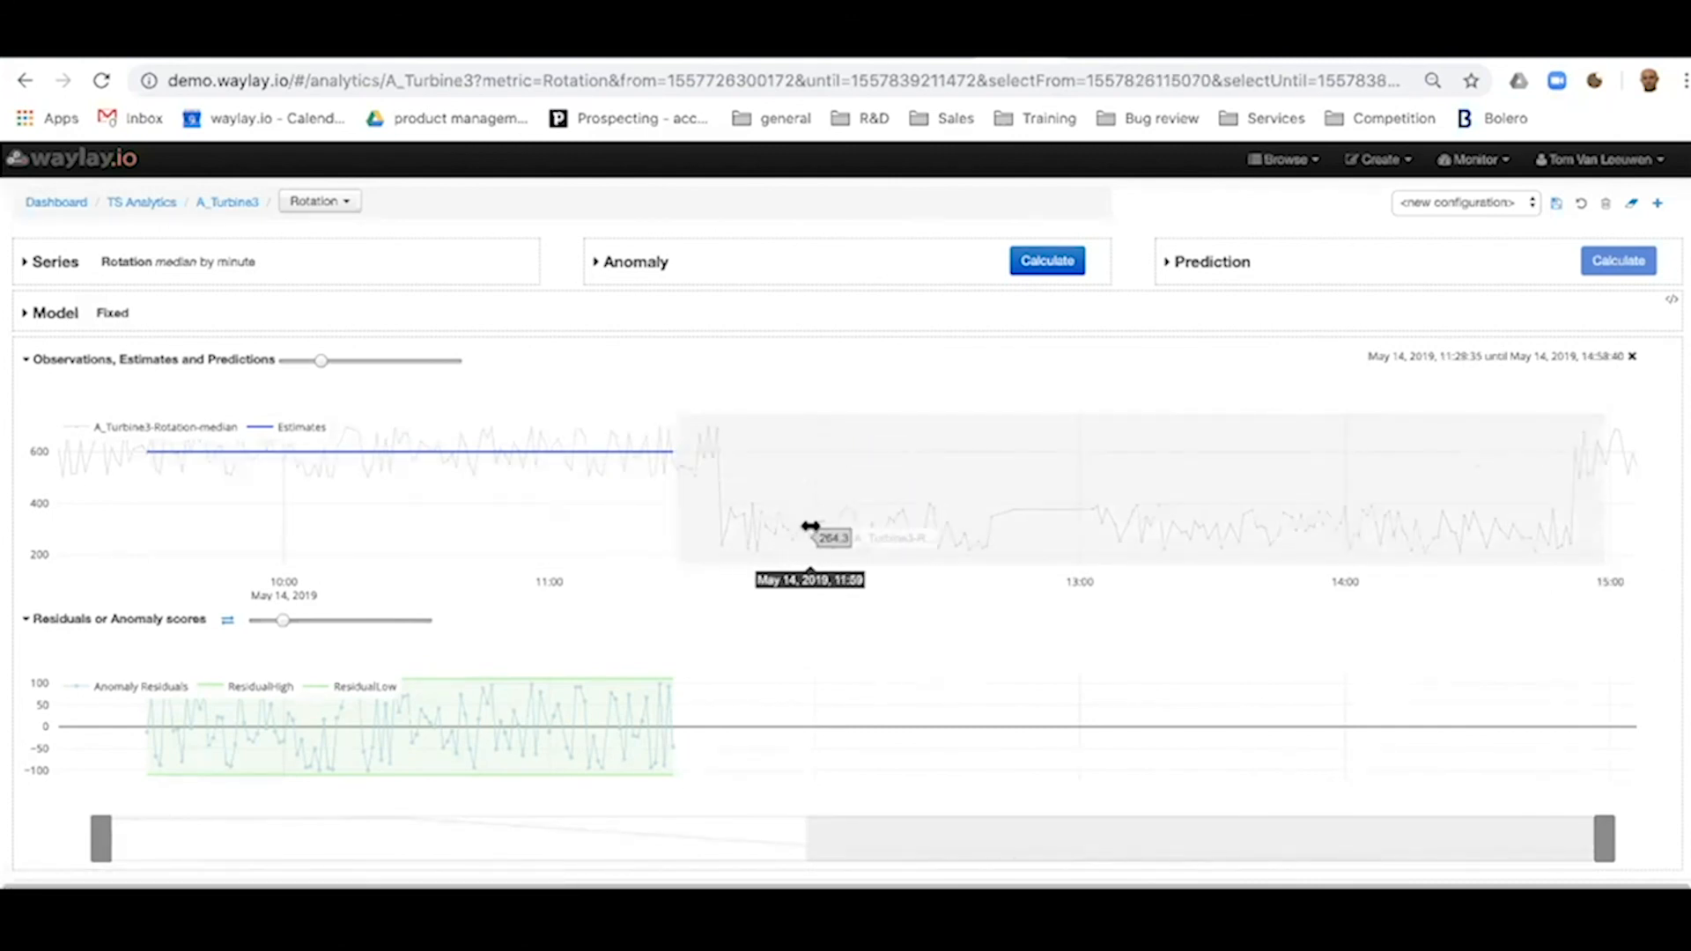
{"action": "left_click", "coordinate": [1044, 263]}
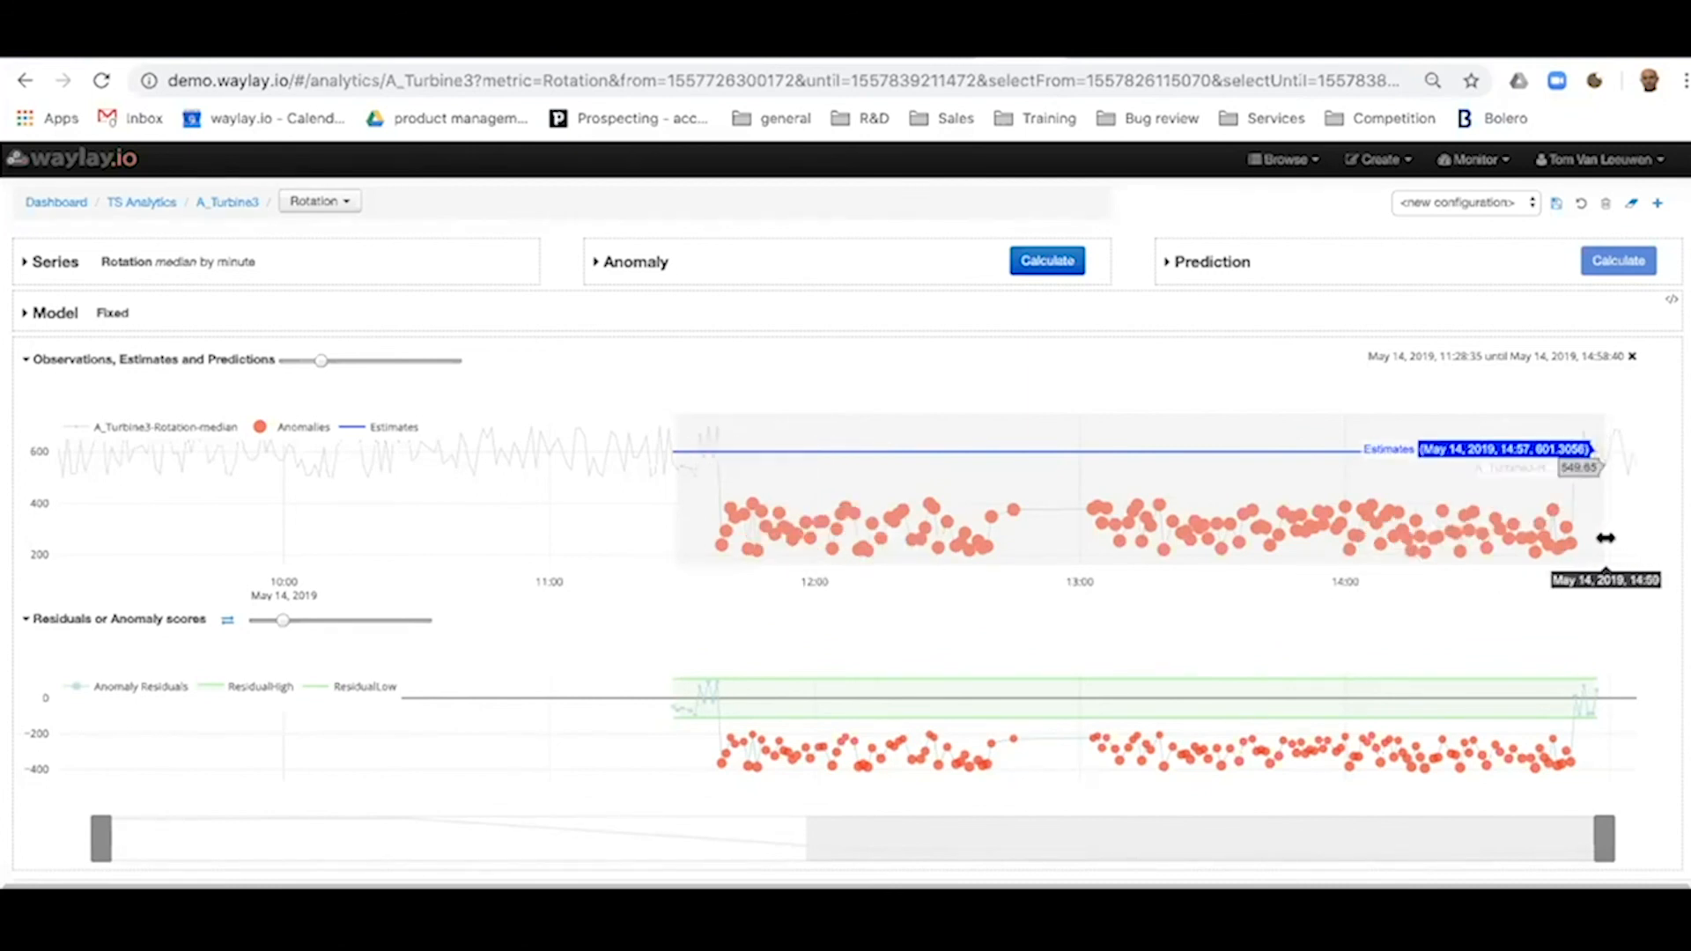
Step: Save the anomaly configuration in A_Turbine3's metadata under the name Rotation_ followed by a person's first name
{"action": "left_click", "coordinate": [1557, 205]}
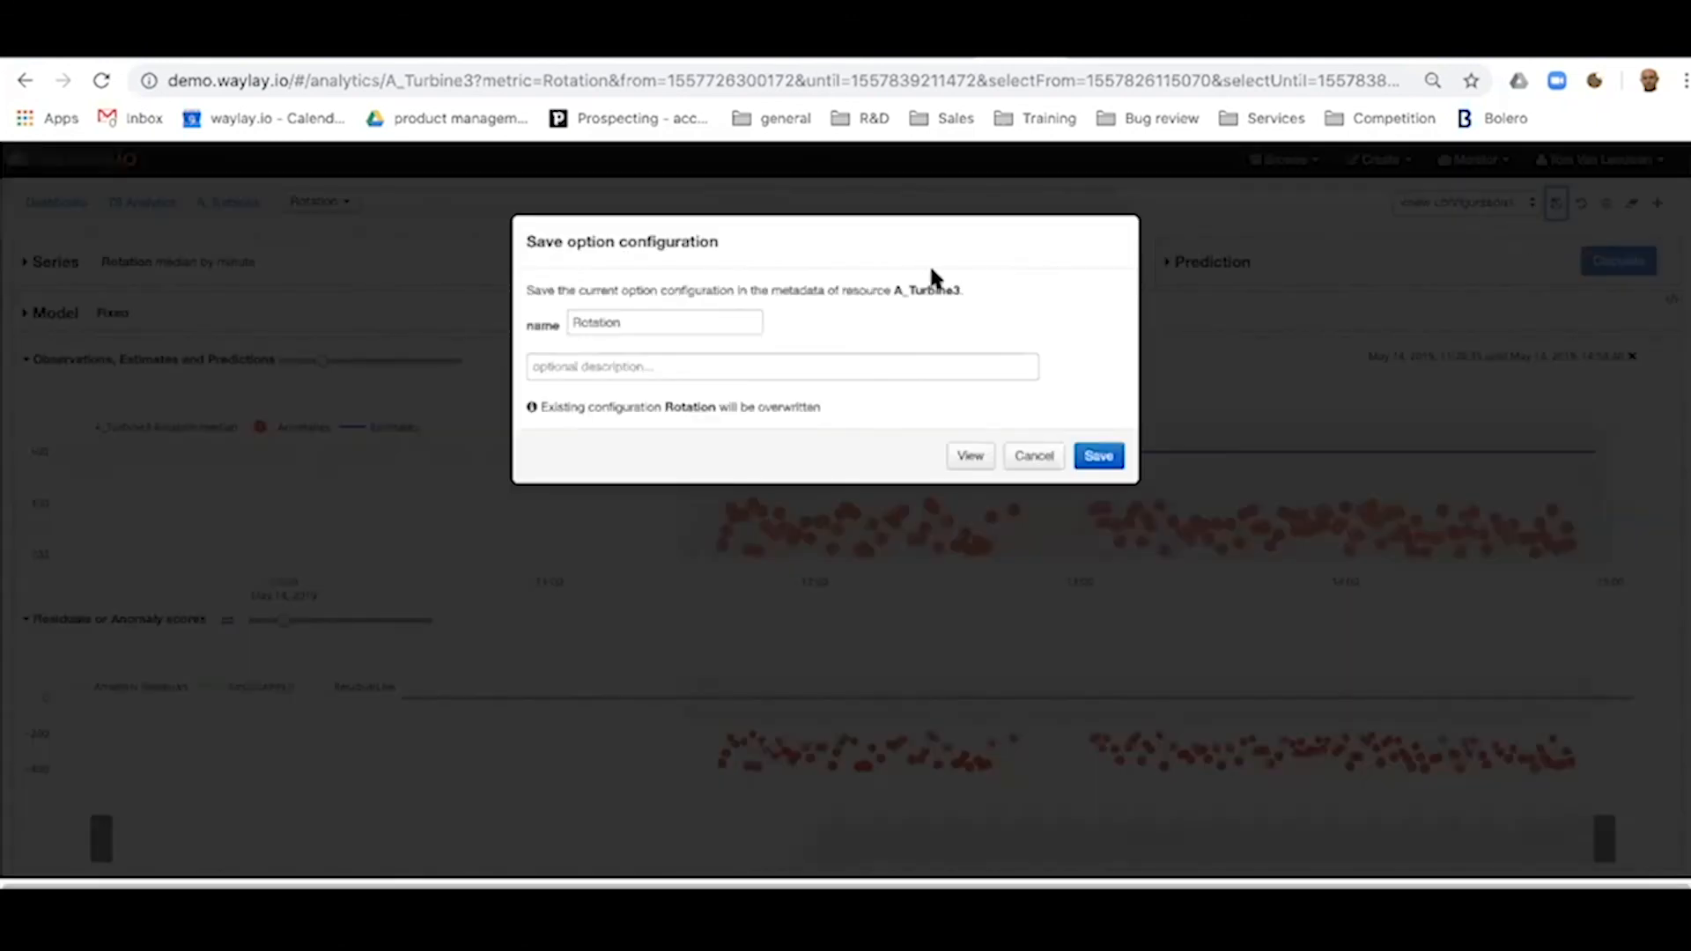
{"action": "left_click", "coordinate": [701, 320]}
{"action": "type", "text": "_"}
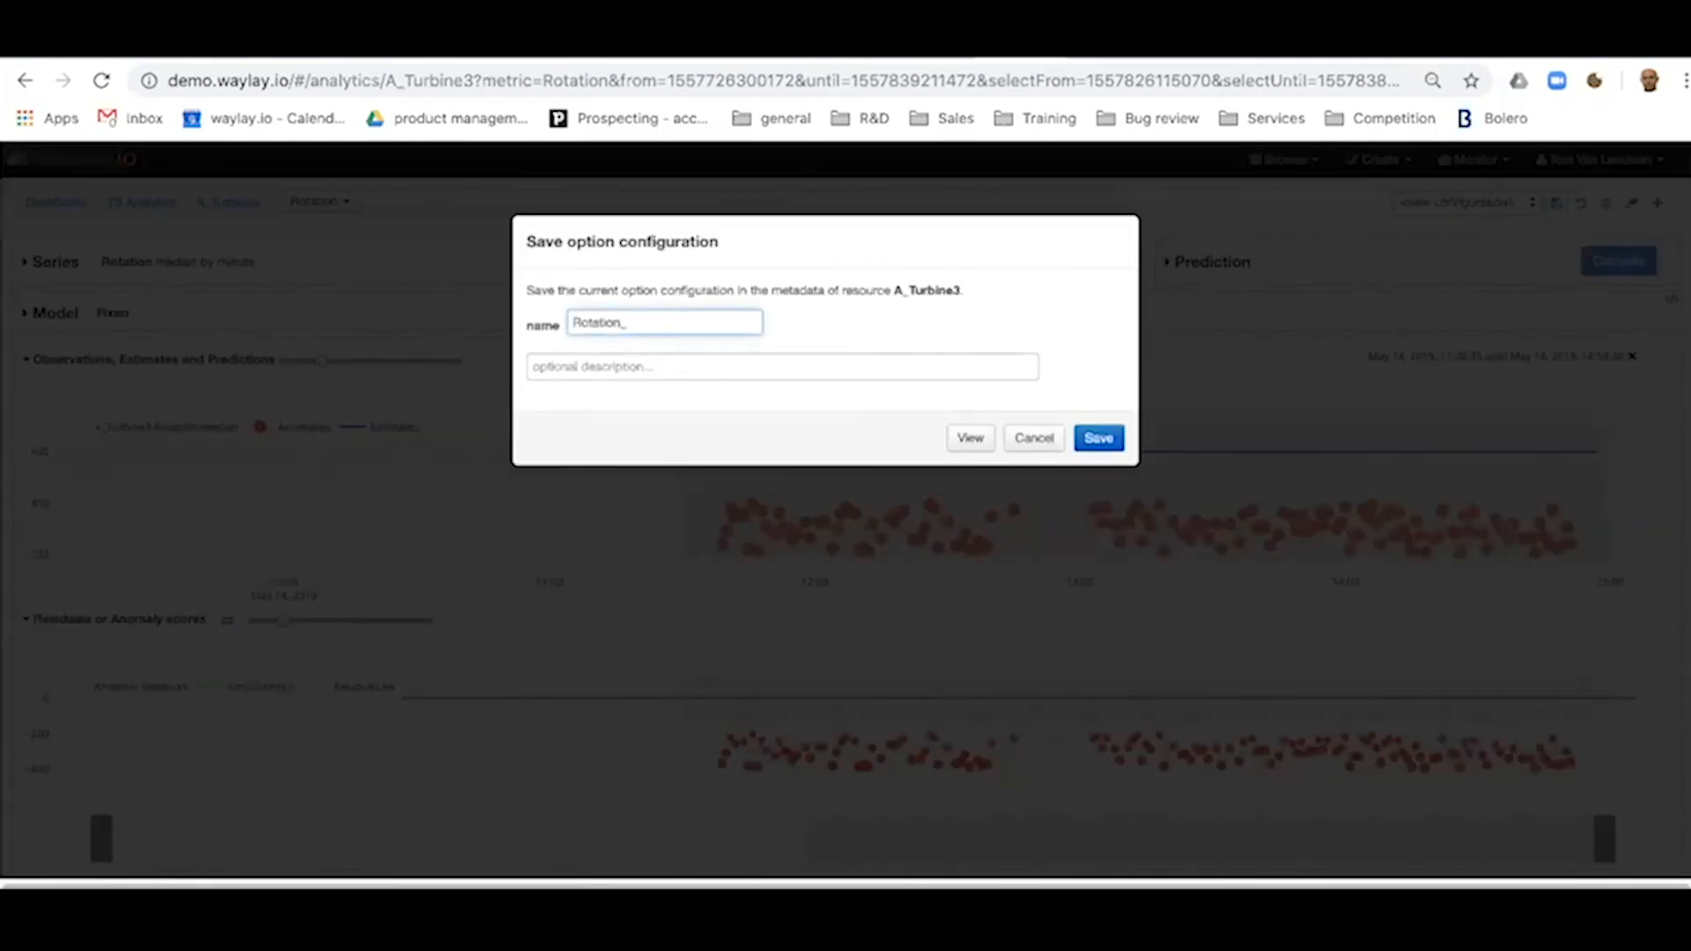
{"action": "type", "text": "tom"}
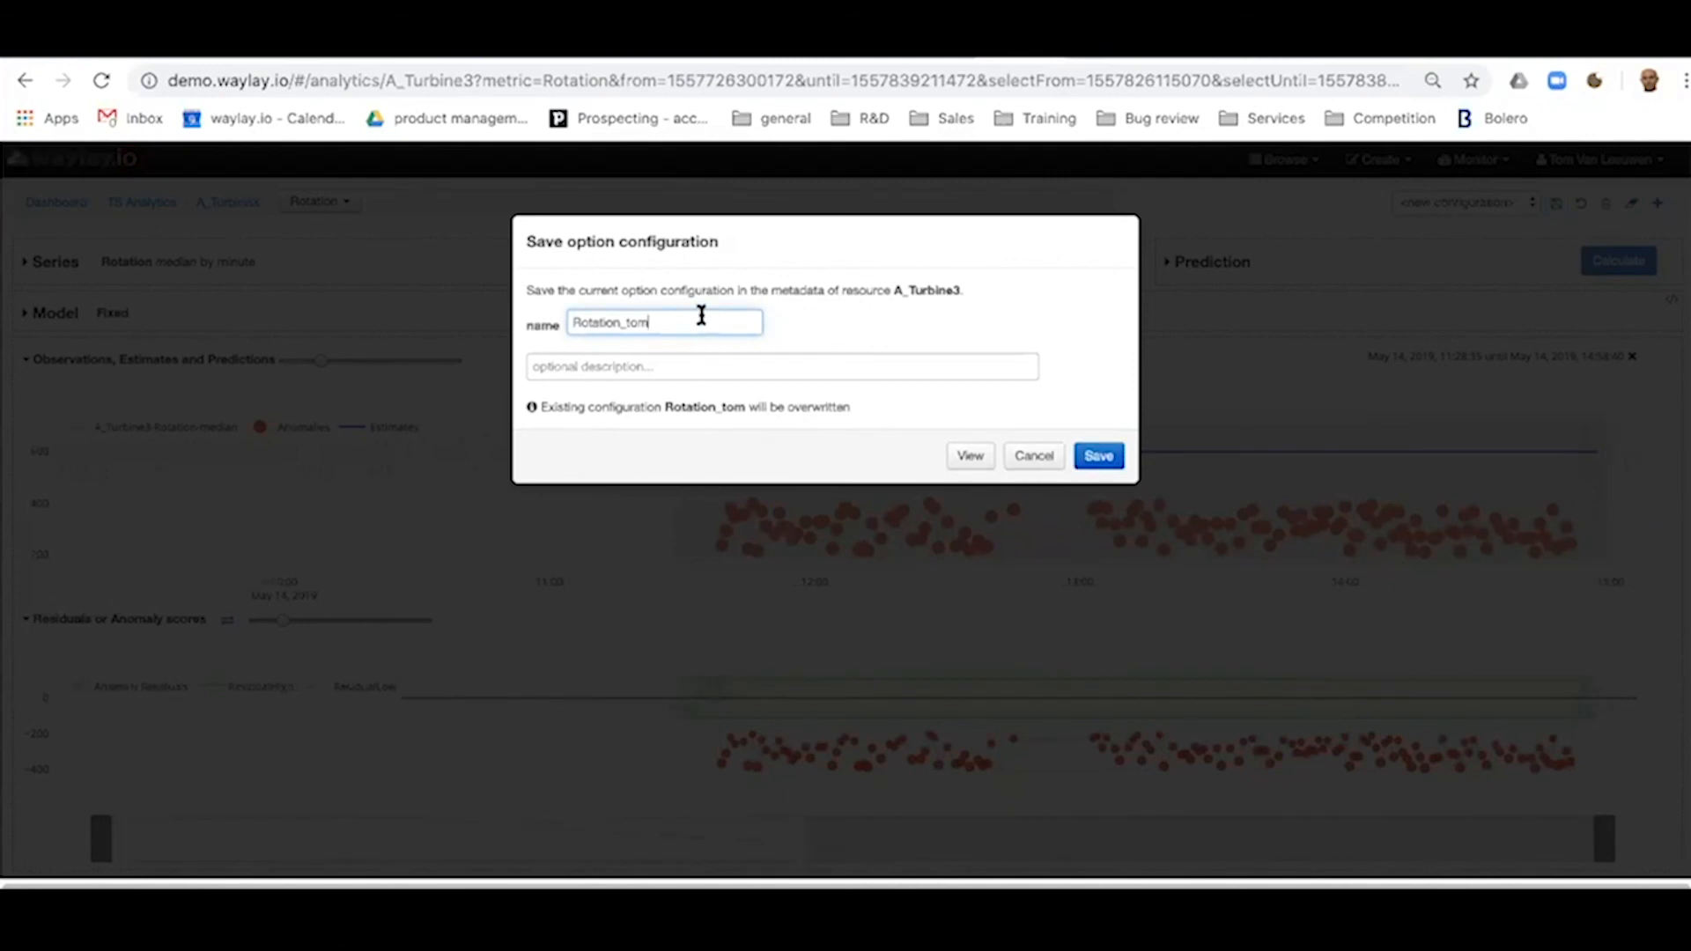
{"action": "key", "text": "BackSpace"}
{"action": "key", "text": "BackSpace"}
{"action": "key", "text": "BackSpace"}
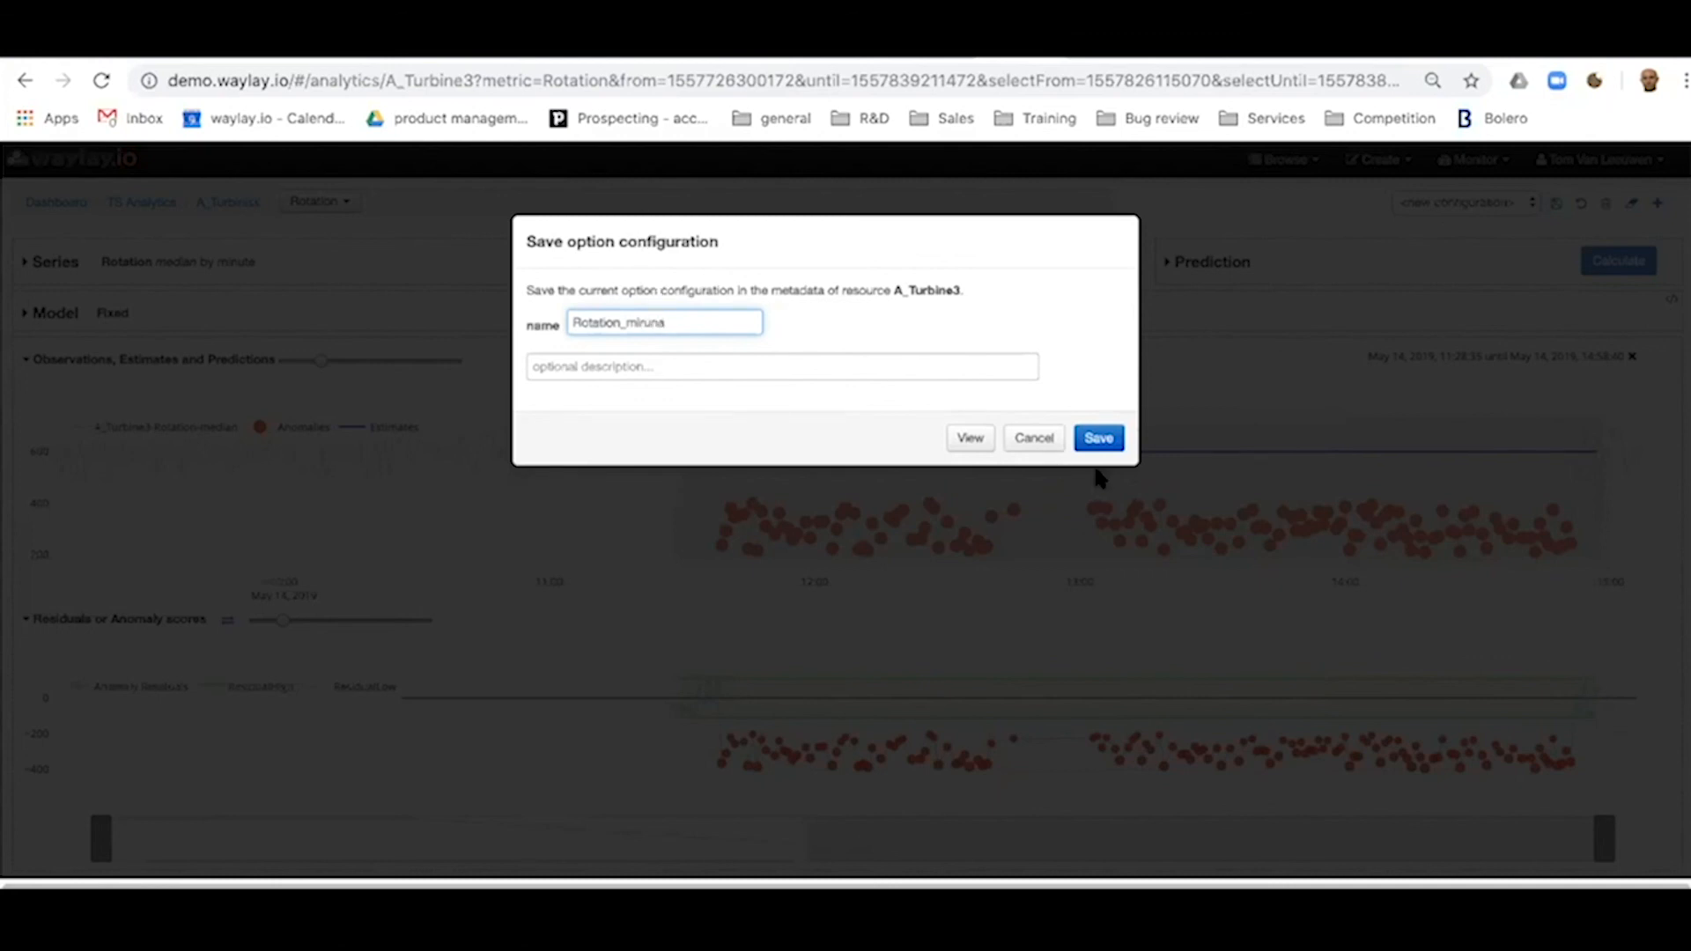
{"action": "left_click", "coordinate": [1099, 440]}
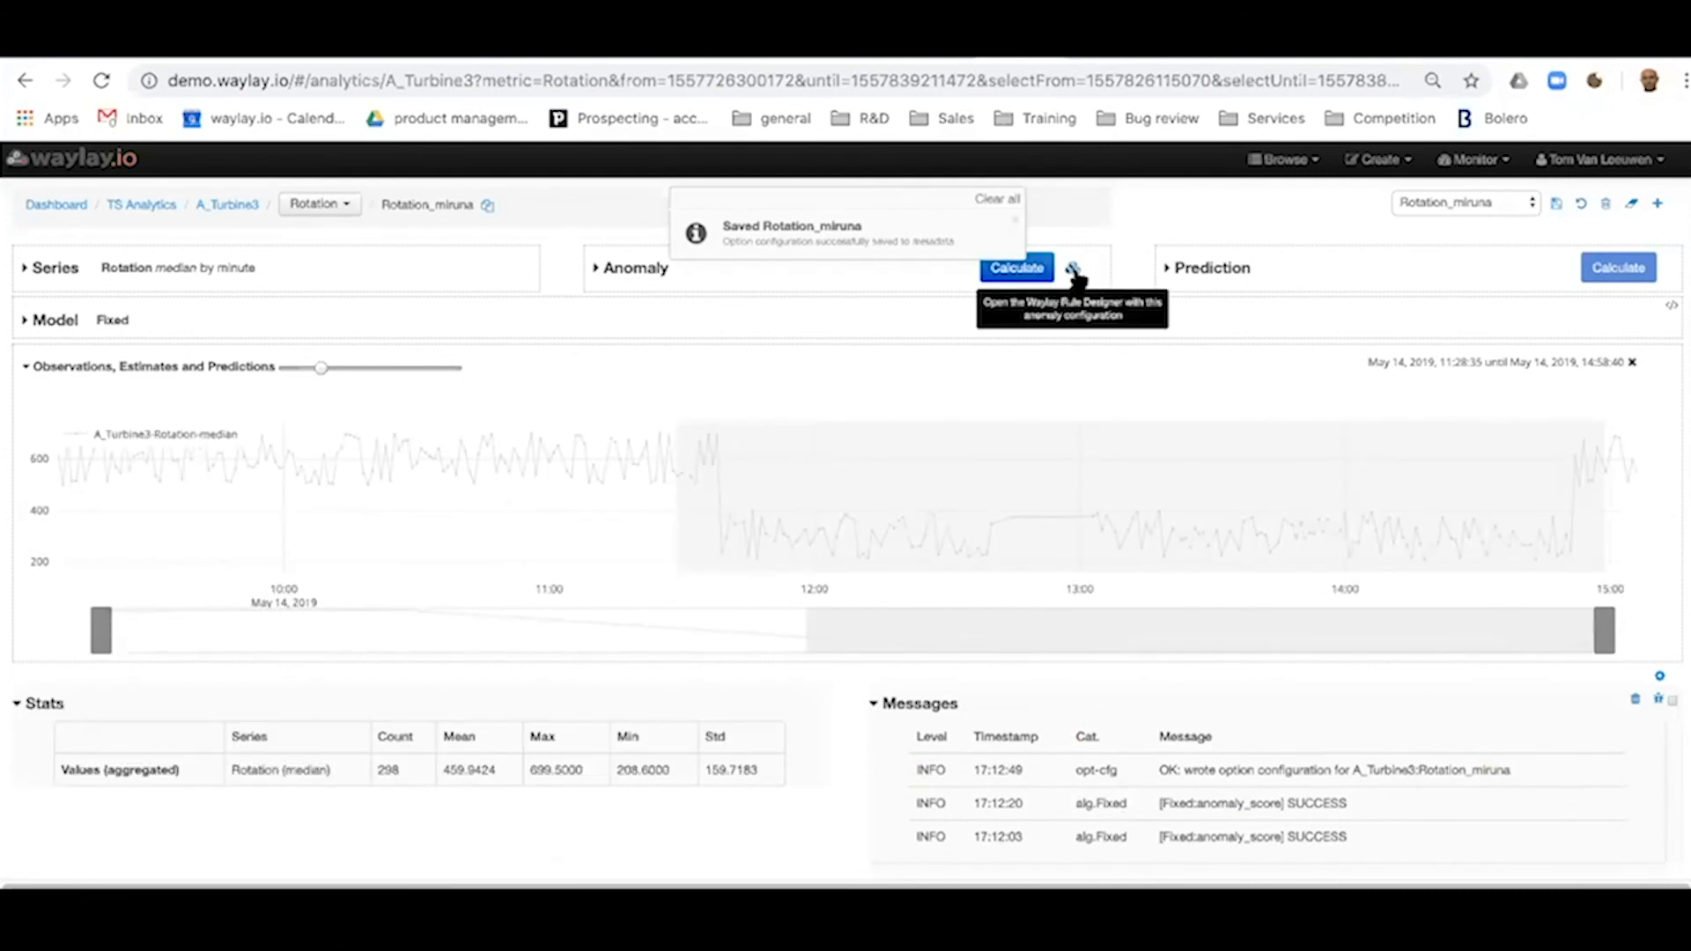
Step: Open the Rule Designer with the saved anomaly configuration and move the anomaly sensor node farther into the canvas
{"action": "left_click", "coordinate": [1073, 269]}
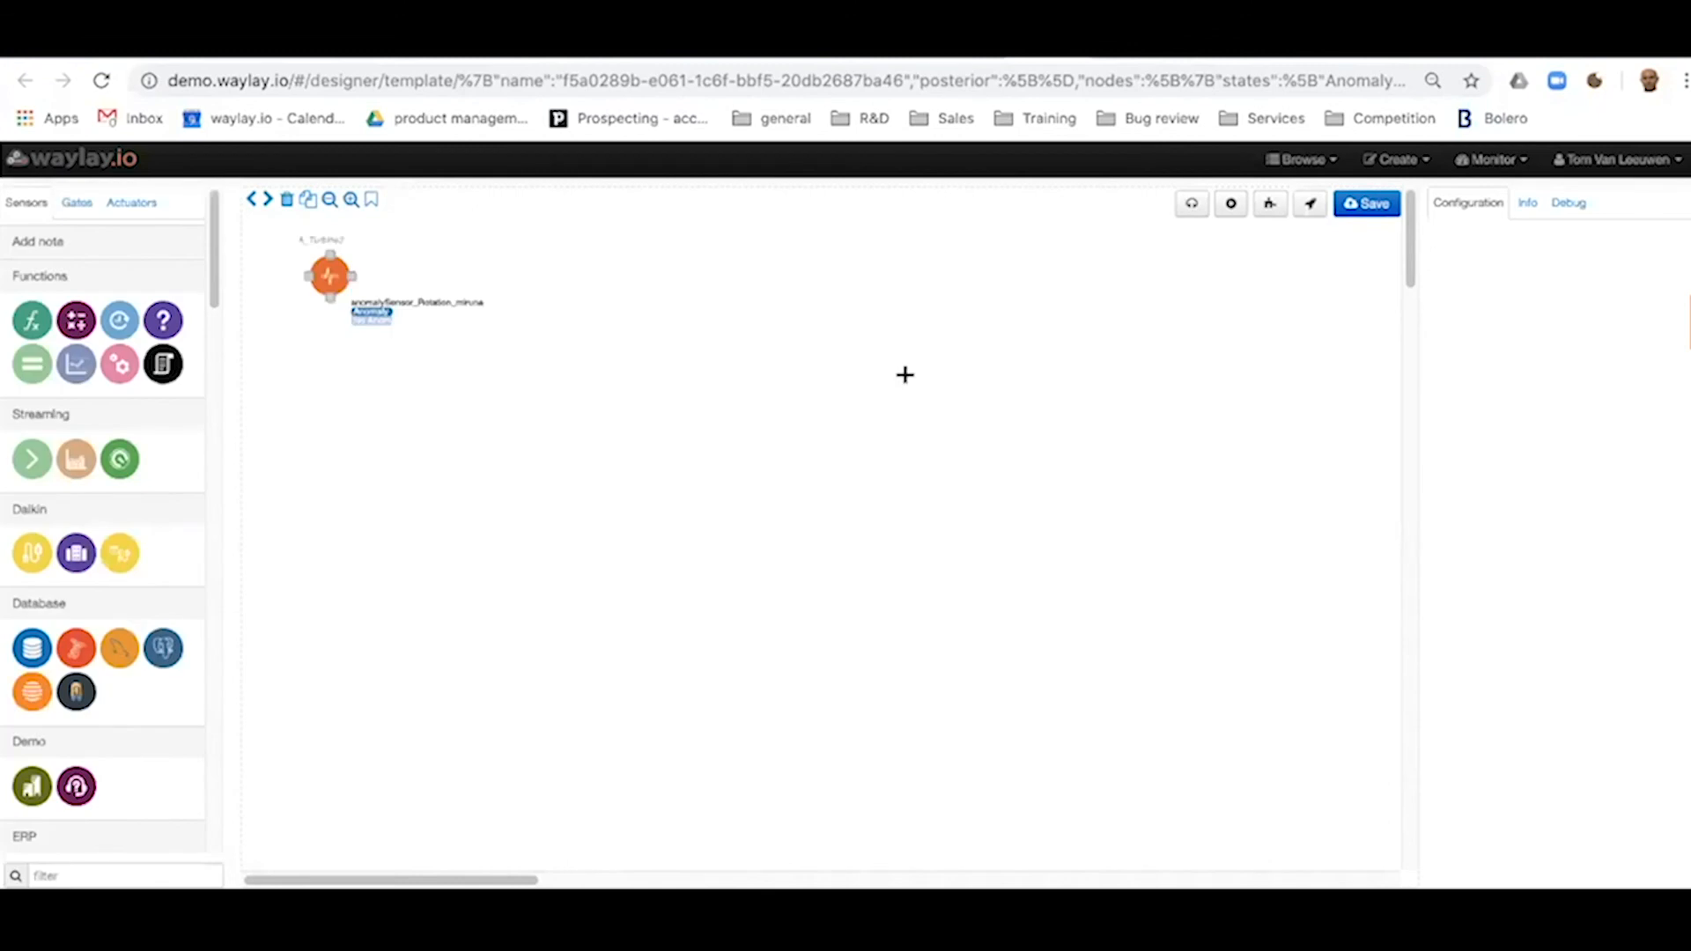
{"action": "left_click_drag", "start_coordinate": [330, 275], "coordinate": [522, 489]}
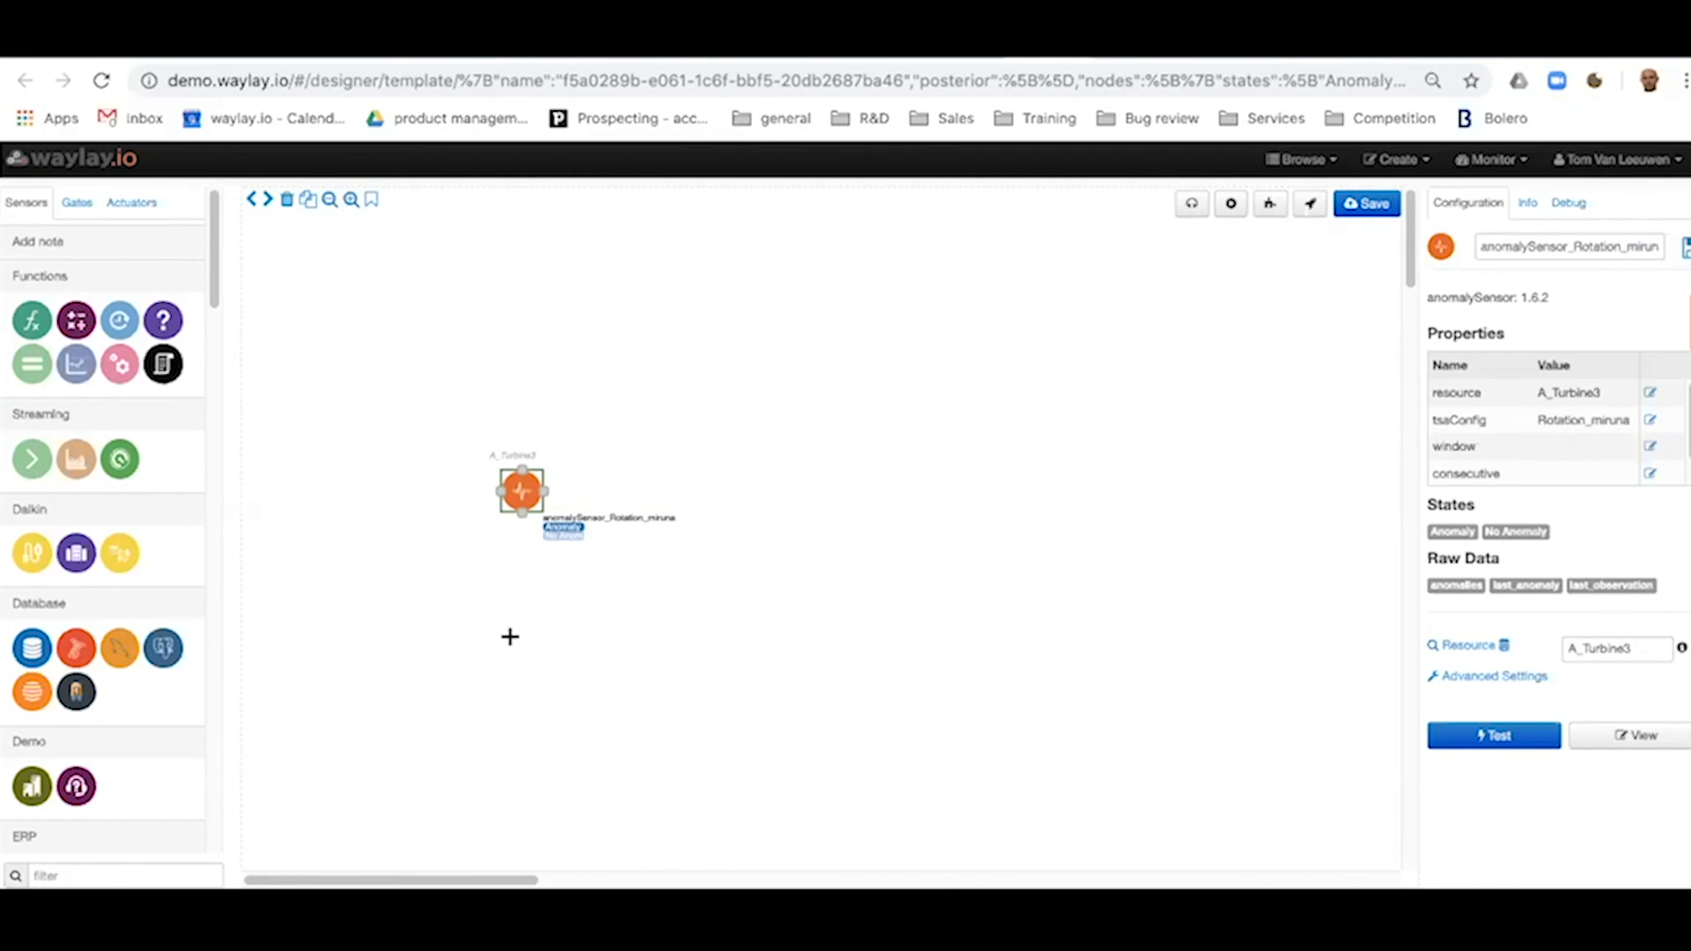
Step: Filter the actuators for "twili", place a TwilioSMS actuator above and beside the anomaly sensor, and connect the sensor to it
{"action": "scroll", "coordinate": [211, 409], "scroll_direction": "down", "scroll_amount": 10}
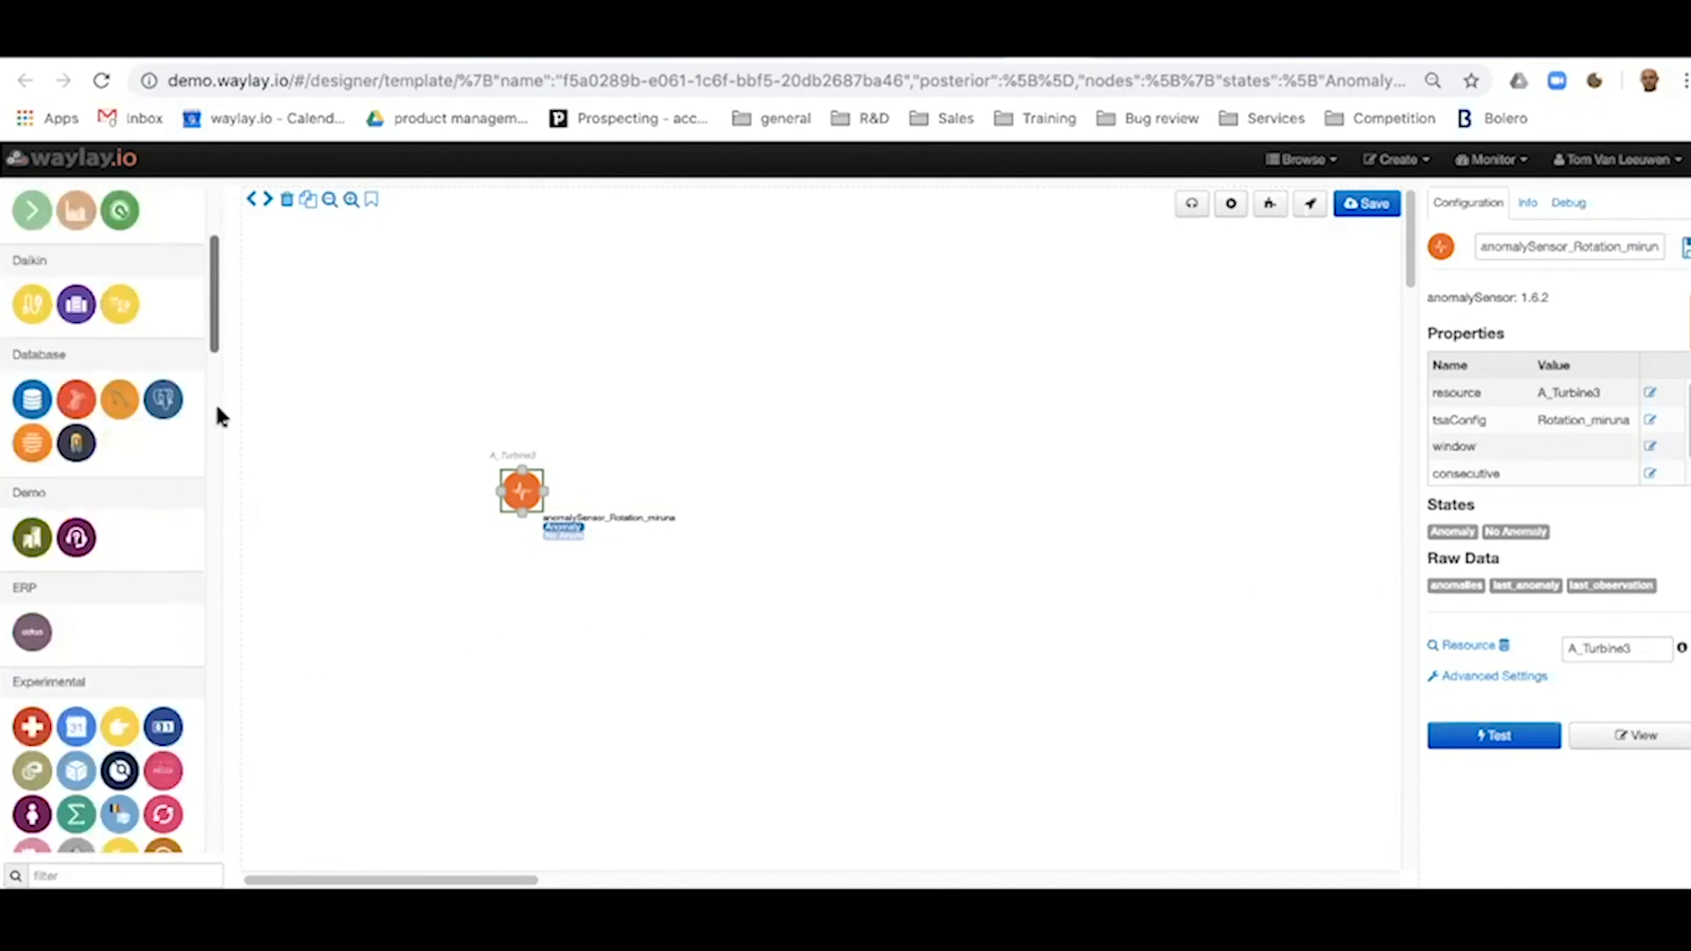
{"action": "left_click_drag", "start_coordinate": [213, 445], "coordinate": [112, 176]}
{"action": "left_click", "coordinate": [120, 199]}
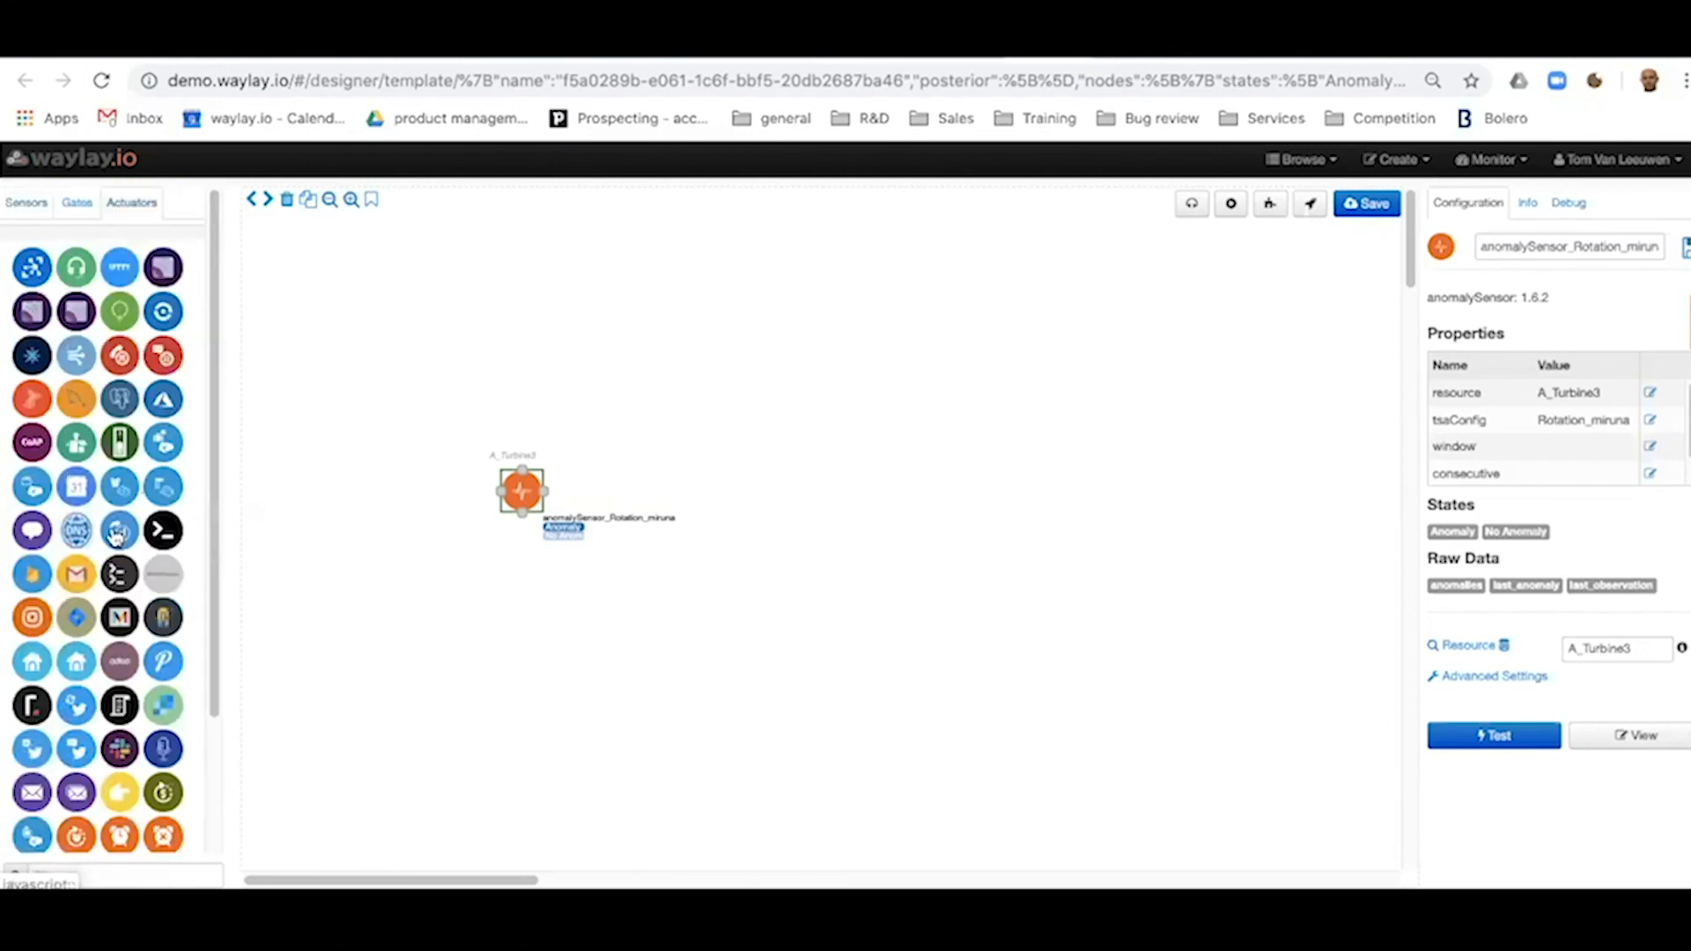
{"action": "scroll", "coordinate": [120, 564], "scroll_direction": "down", "scroll_amount": 5}
{"action": "left_click", "coordinate": [82, 878]}
{"action": "type", "text": "twil"}
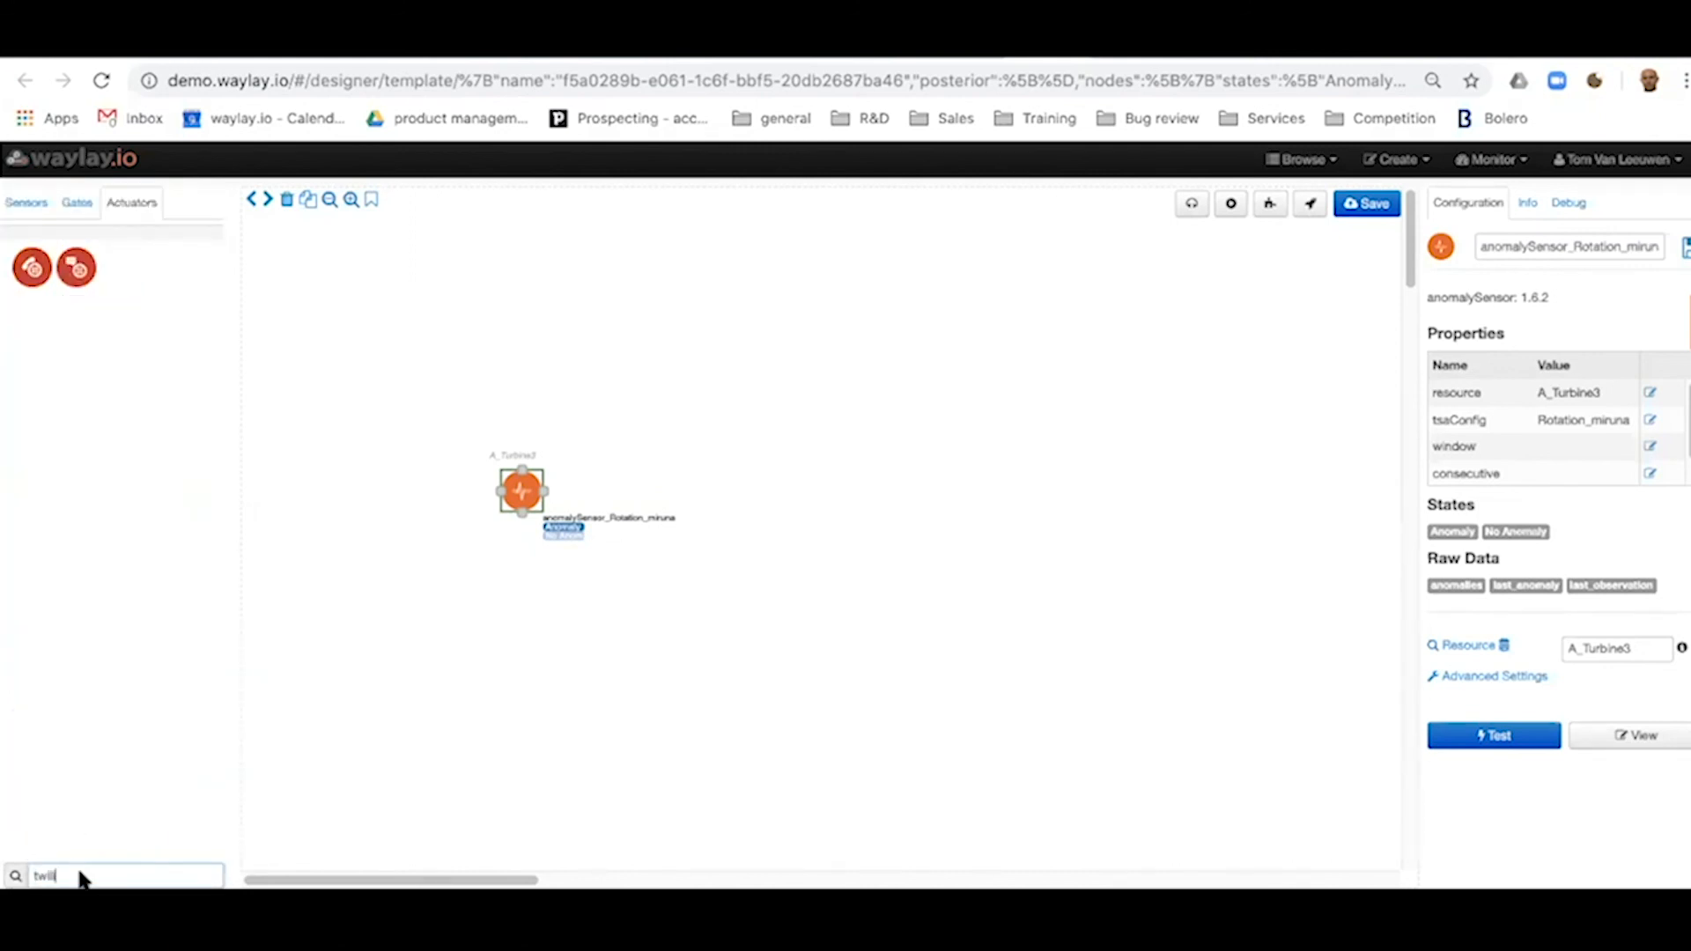
{"action": "left_click_drag", "start_coordinate": [77, 268], "coordinate": [740, 415]}
{"action": "left_click_drag", "start_coordinate": [544, 491], "coordinate": [740, 414]}
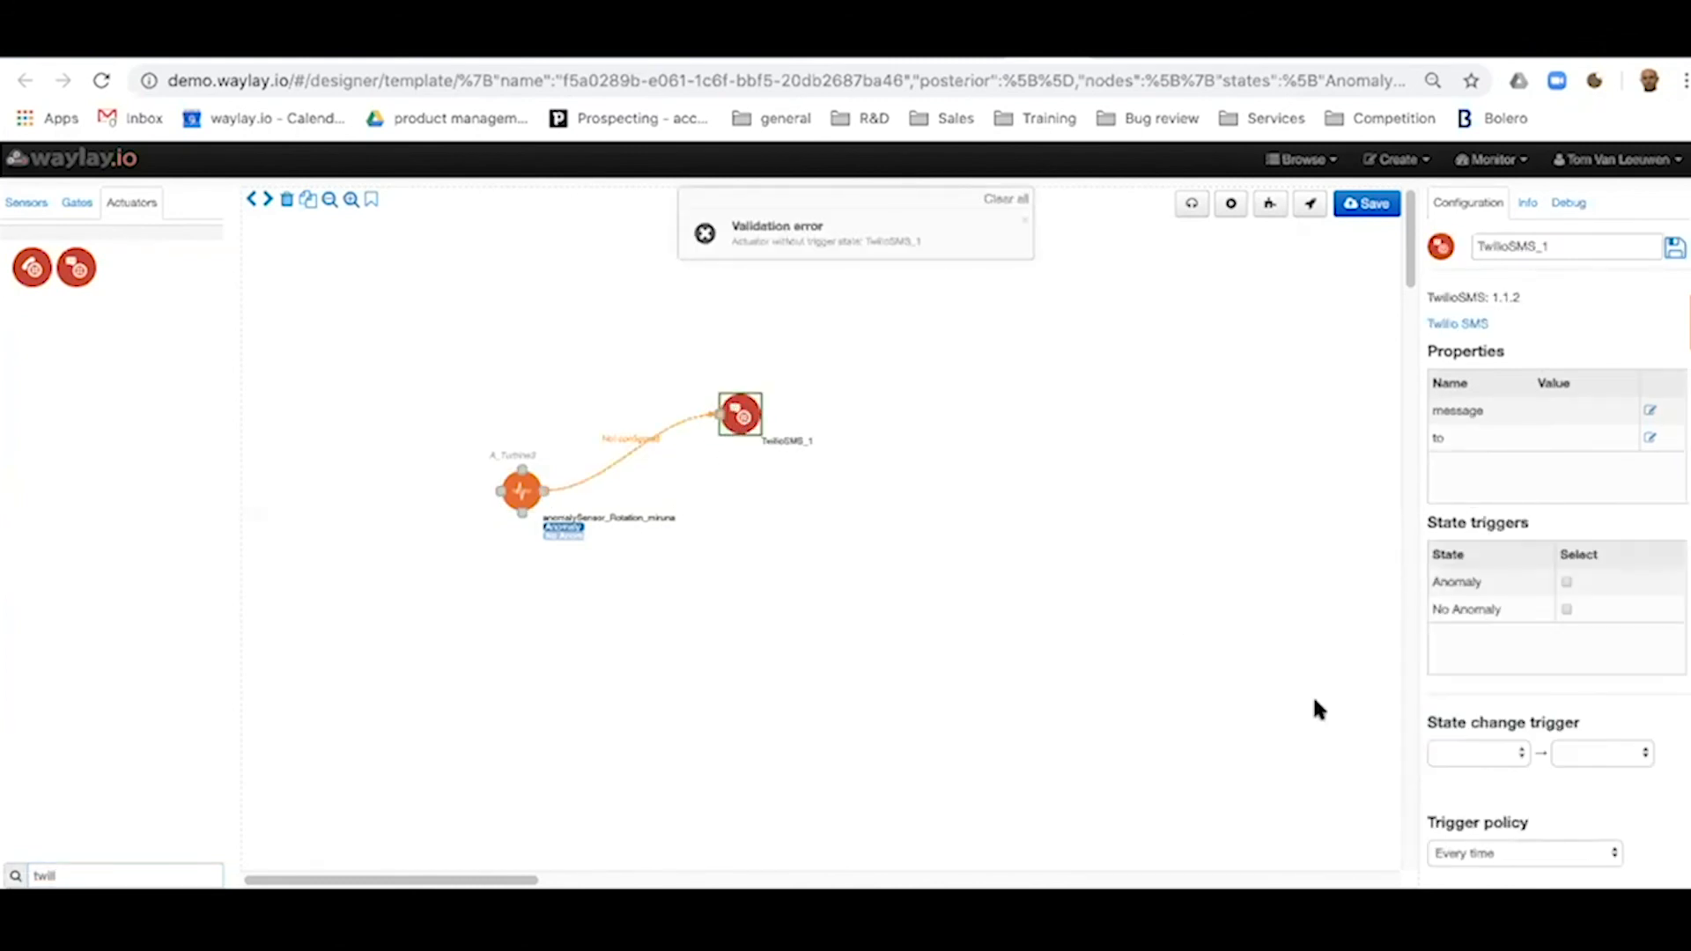
Step: Set the TwilioSMS actuator's state change trigger to fire from No Anomaly to Anomaly
{"action": "scroll", "coordinate": [1469, 777], "scroll_direction": "down", "scroll_amount": 1}
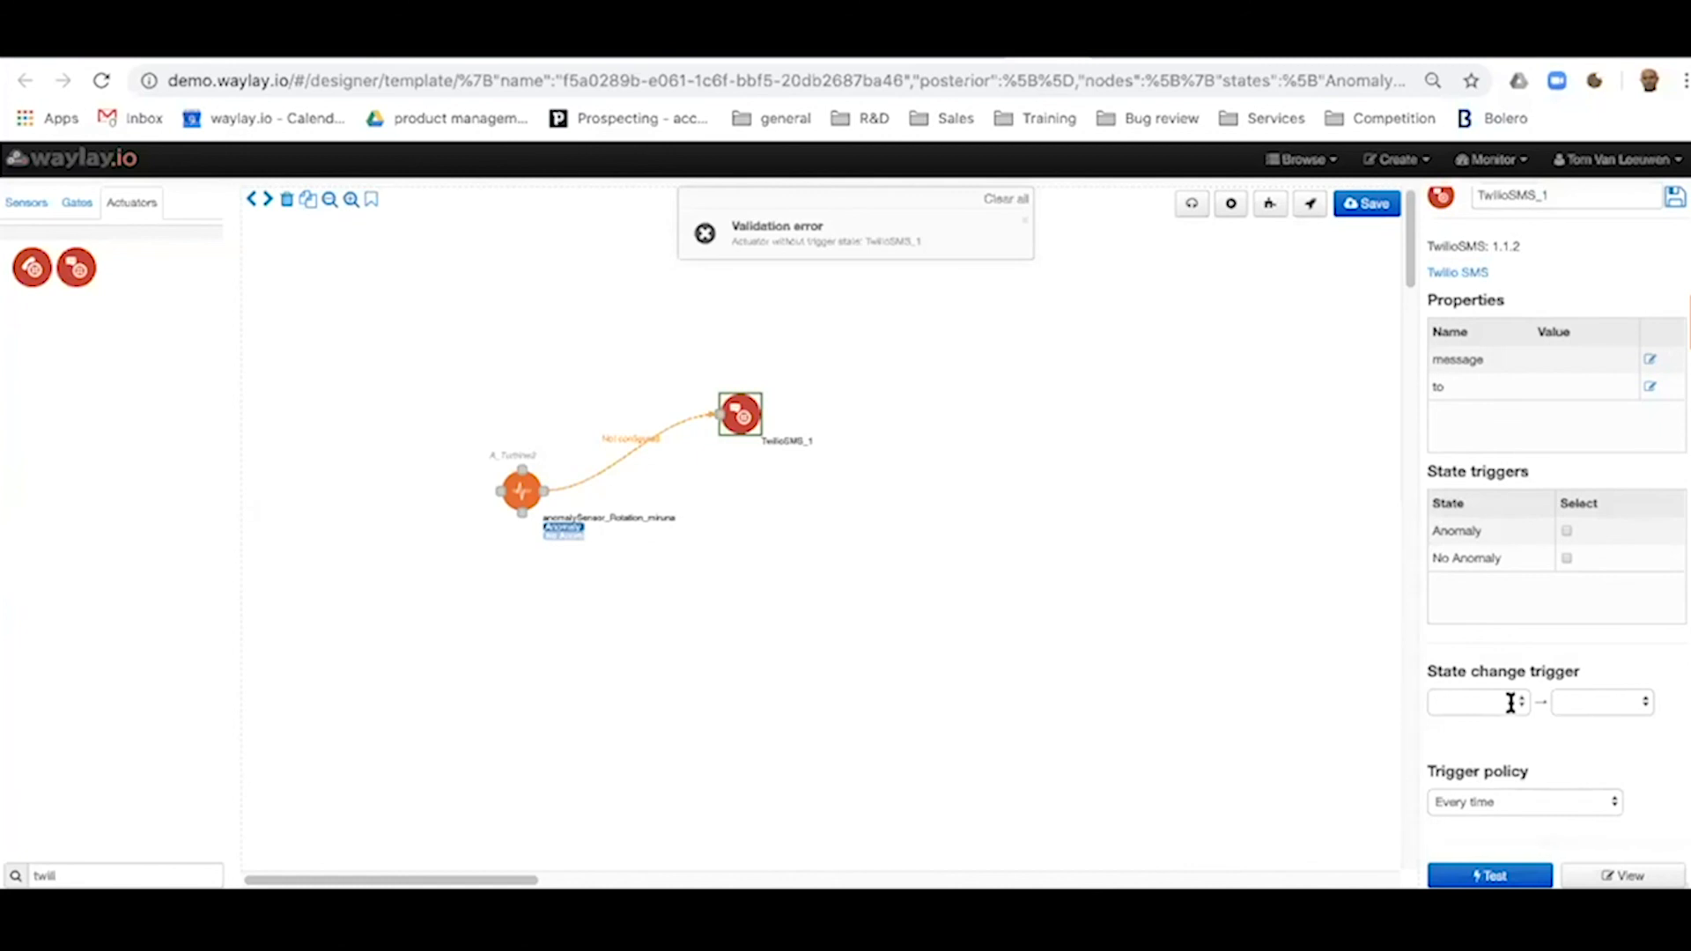
{"action": "left_click", "coordinate": [1517, 704]}
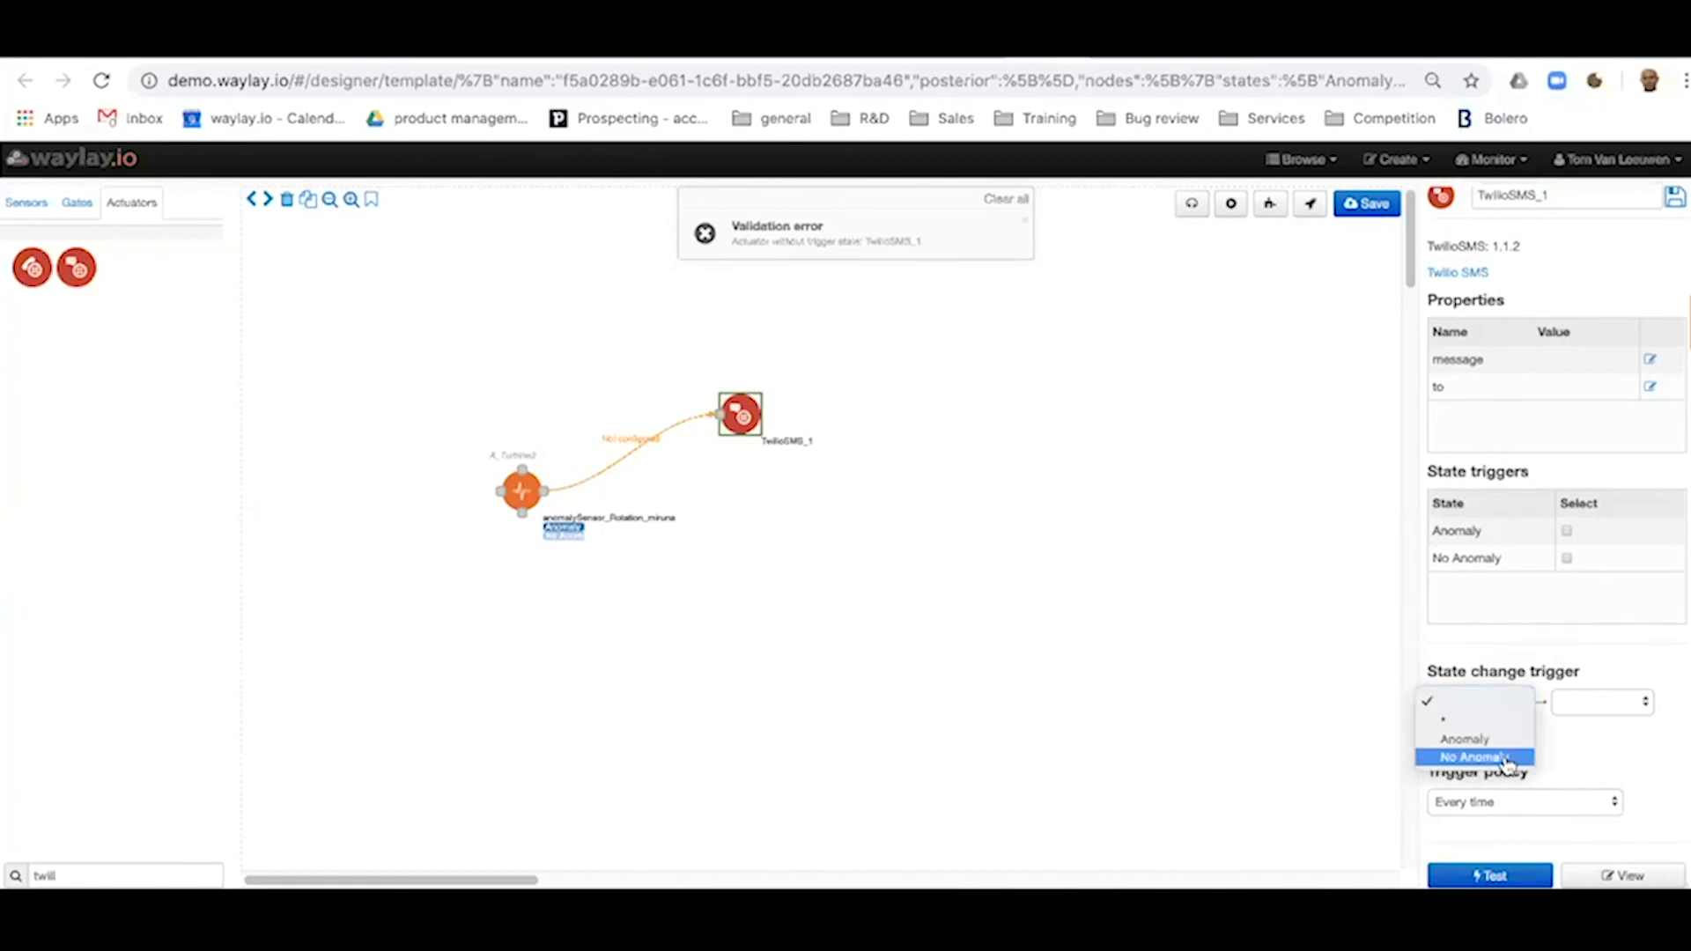
{"action": "key", "text": "Return"}
{"action": "left_click", "coordinate": [1601, 701]}
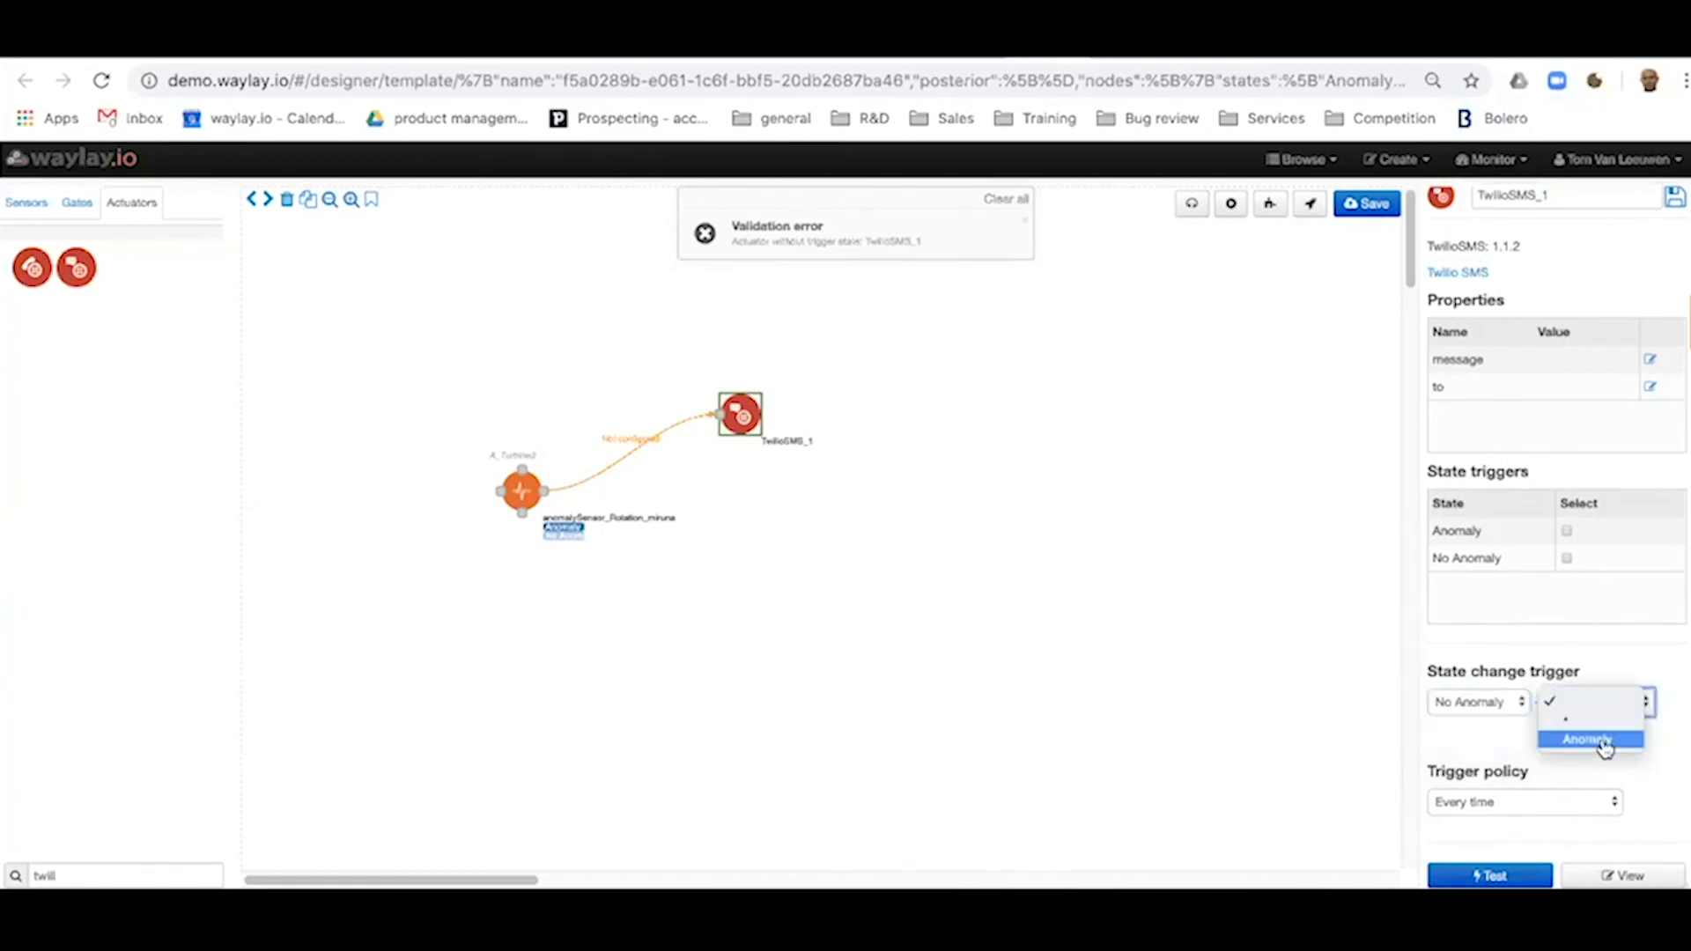
{"action": "key", "text": "Escape"}
{"action": "key", "text": "Down"}
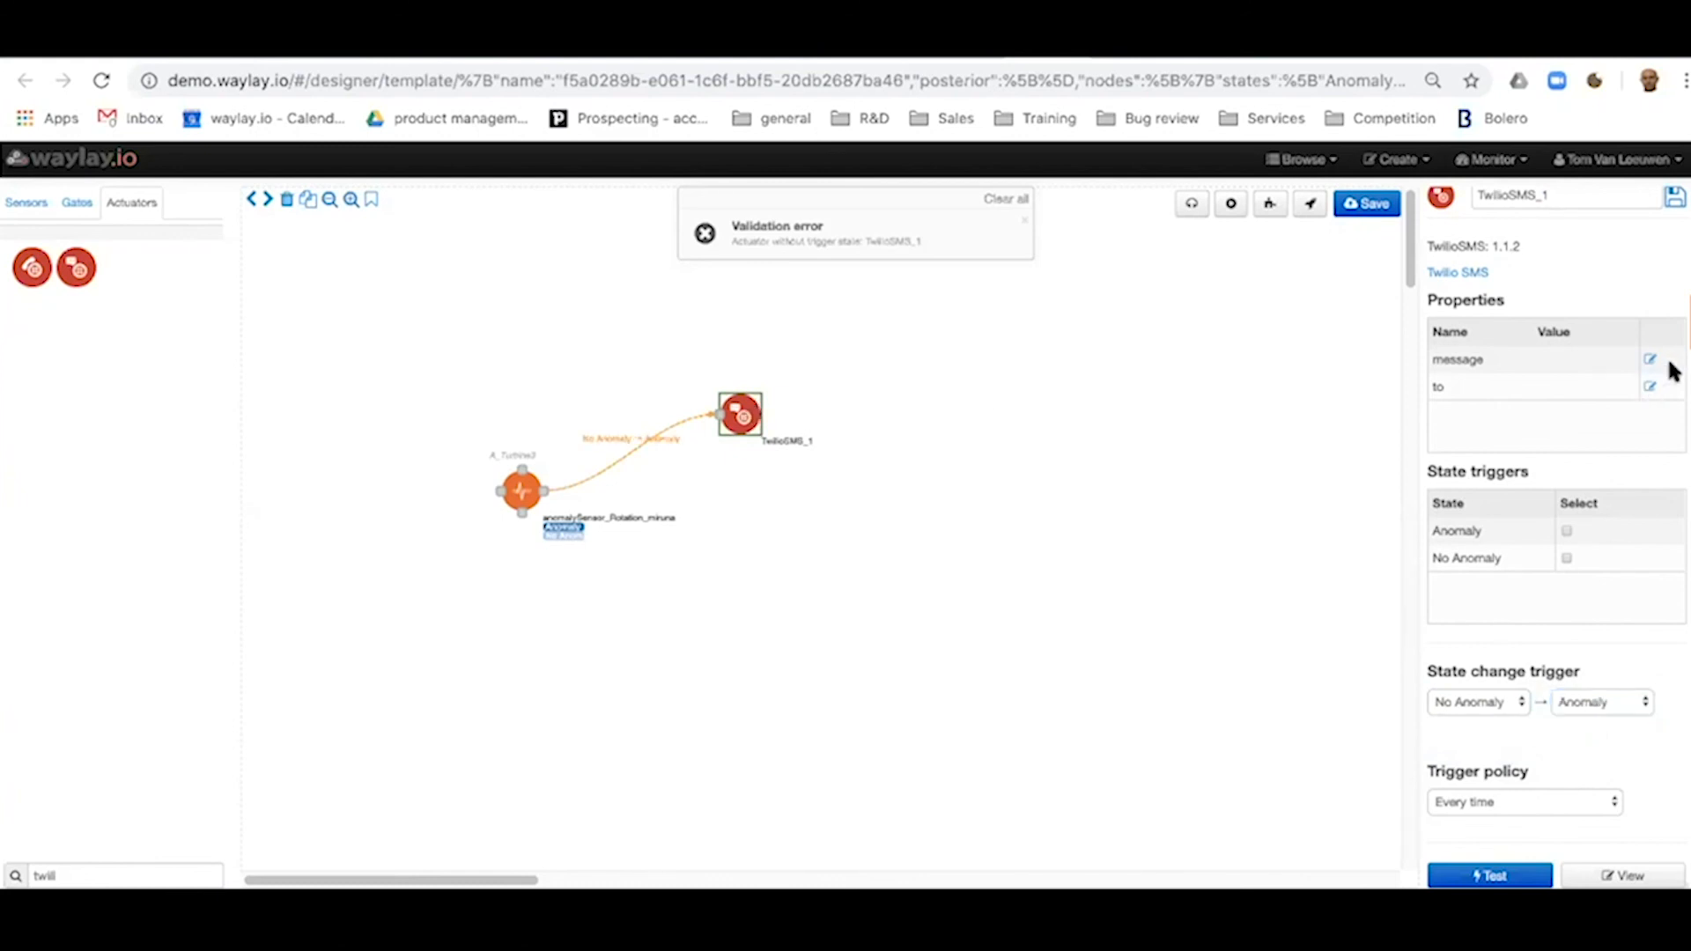
Step: Set the SMS message to "anomaly detected" and enter a placeholder recipient phone number as the "to" value
{"action": "left_click", "coordinate": [1650, 359]}
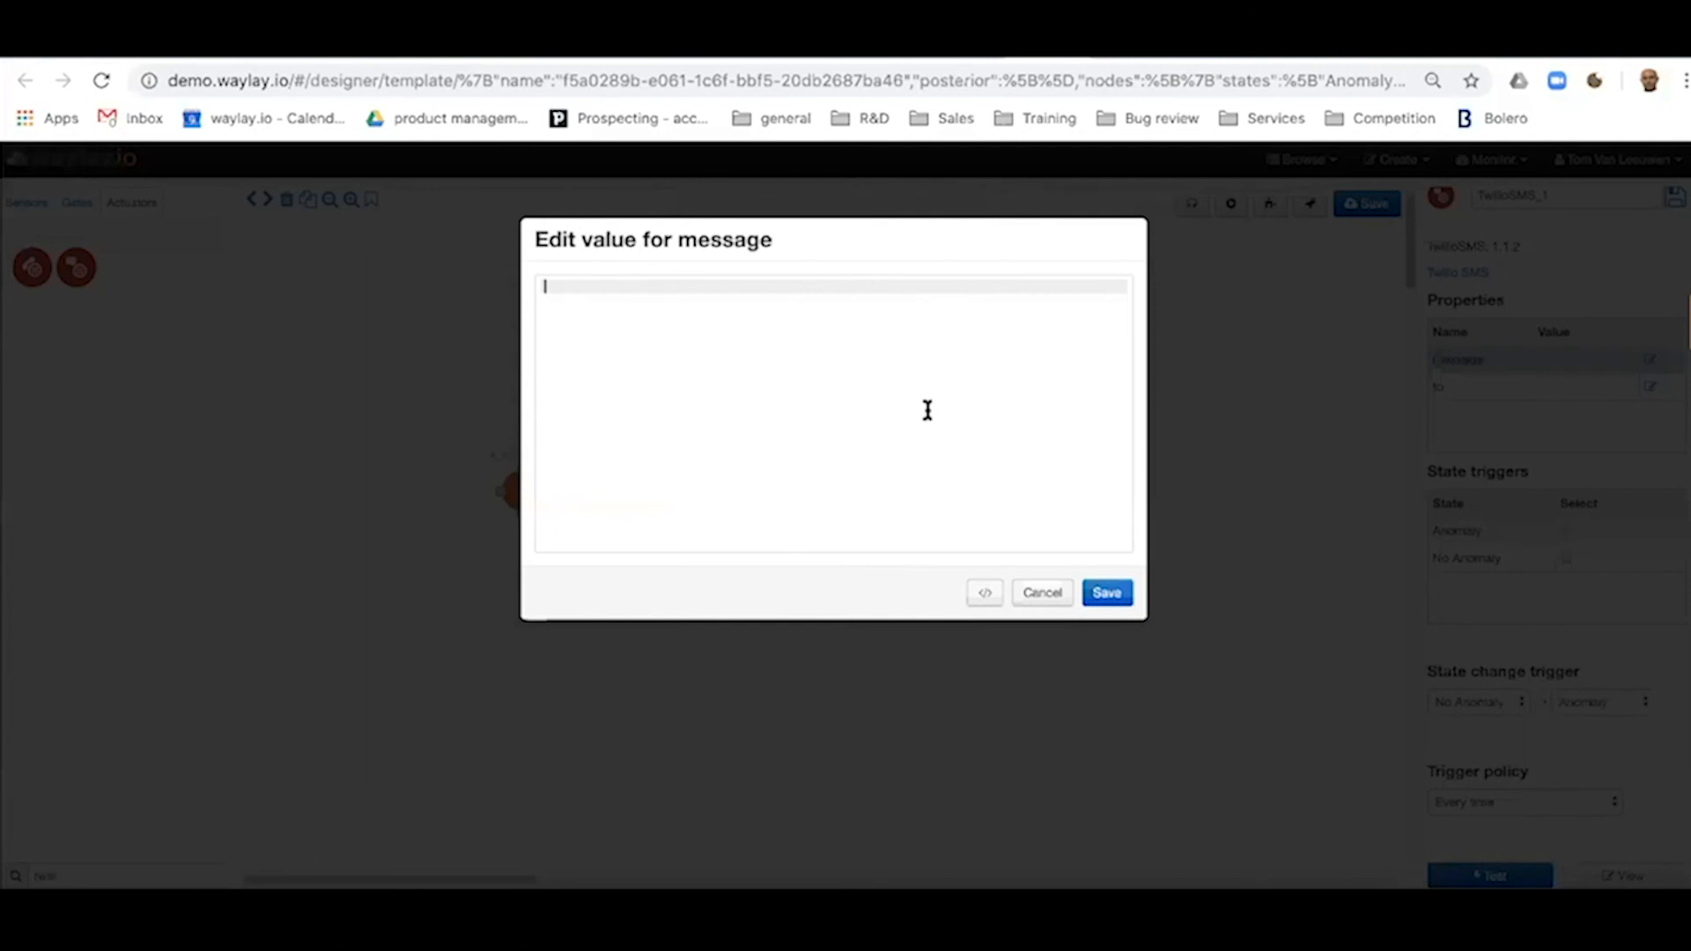
{"action": "type", "text": "anomoly detected"}
{"action": "left_click", "coordinate": [1107, 592]}
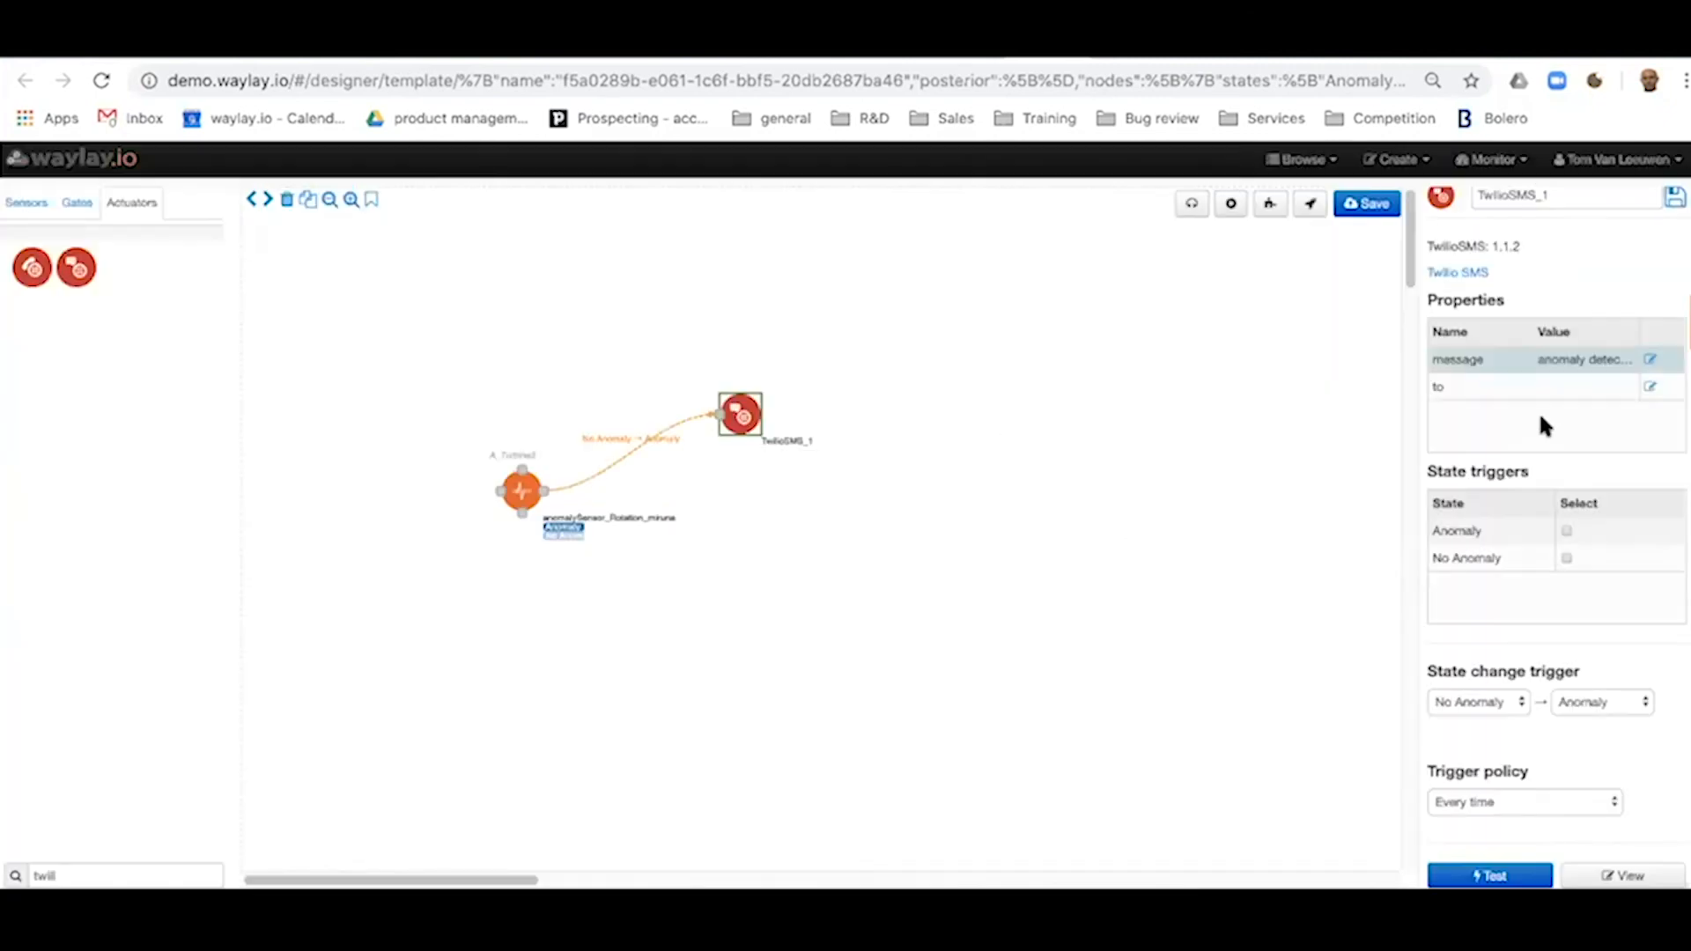
{"action": "left_click", "coordinate": [1648, 388]}
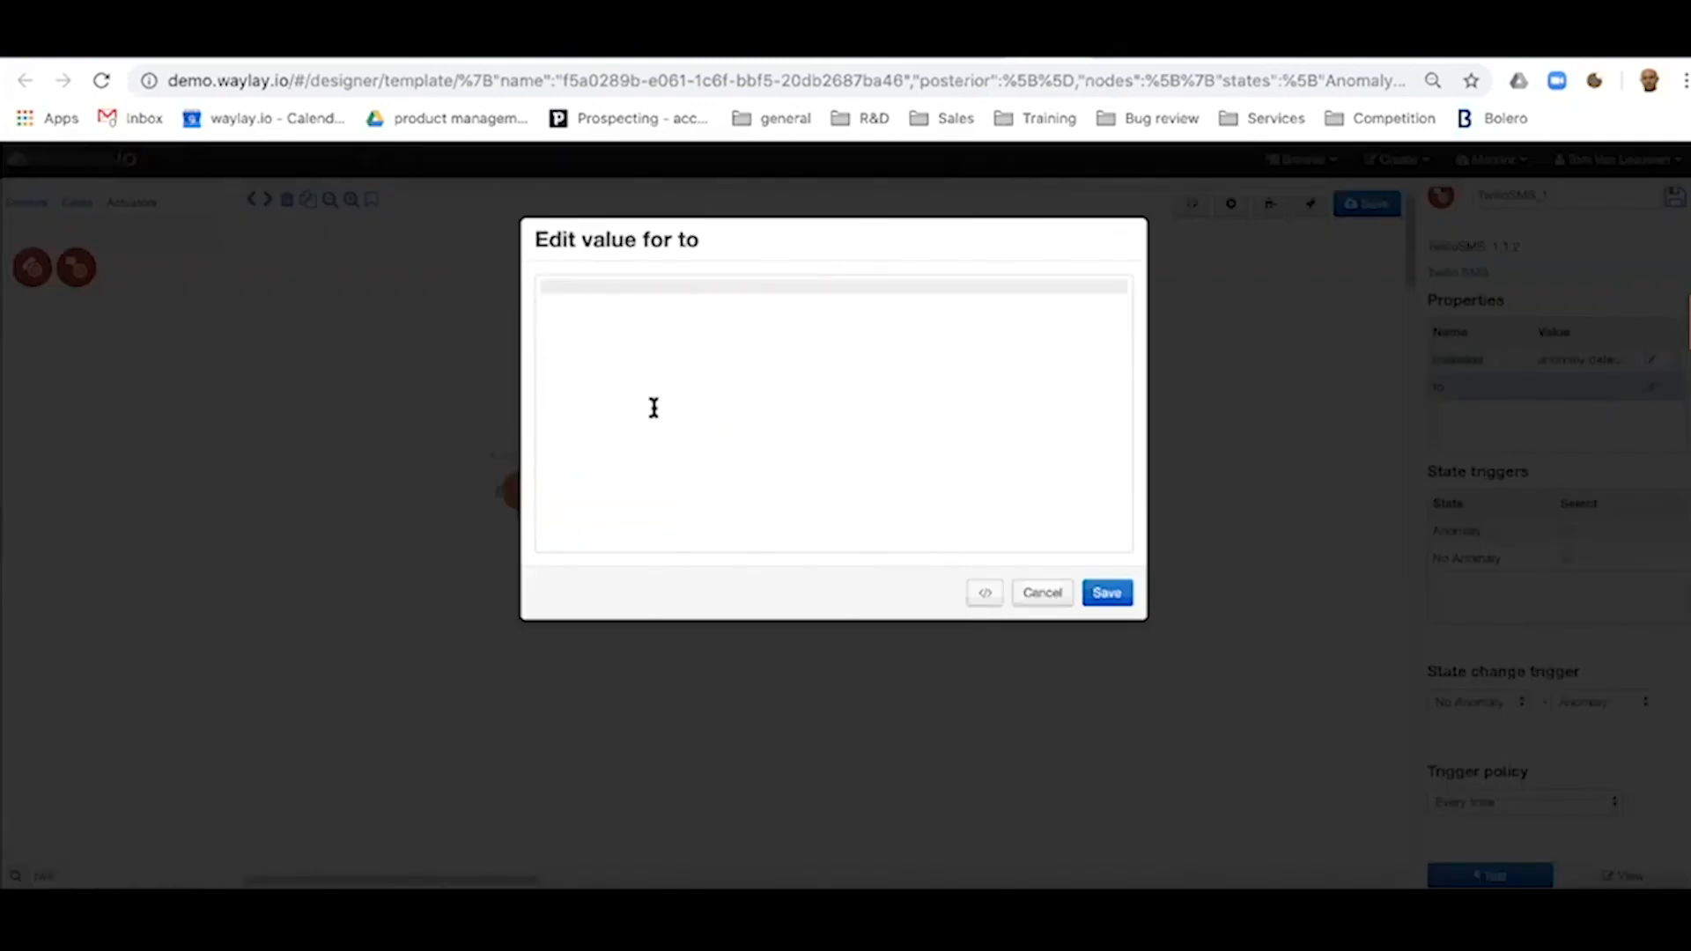
{"action": "type", "text": "+32ddfsfs"}
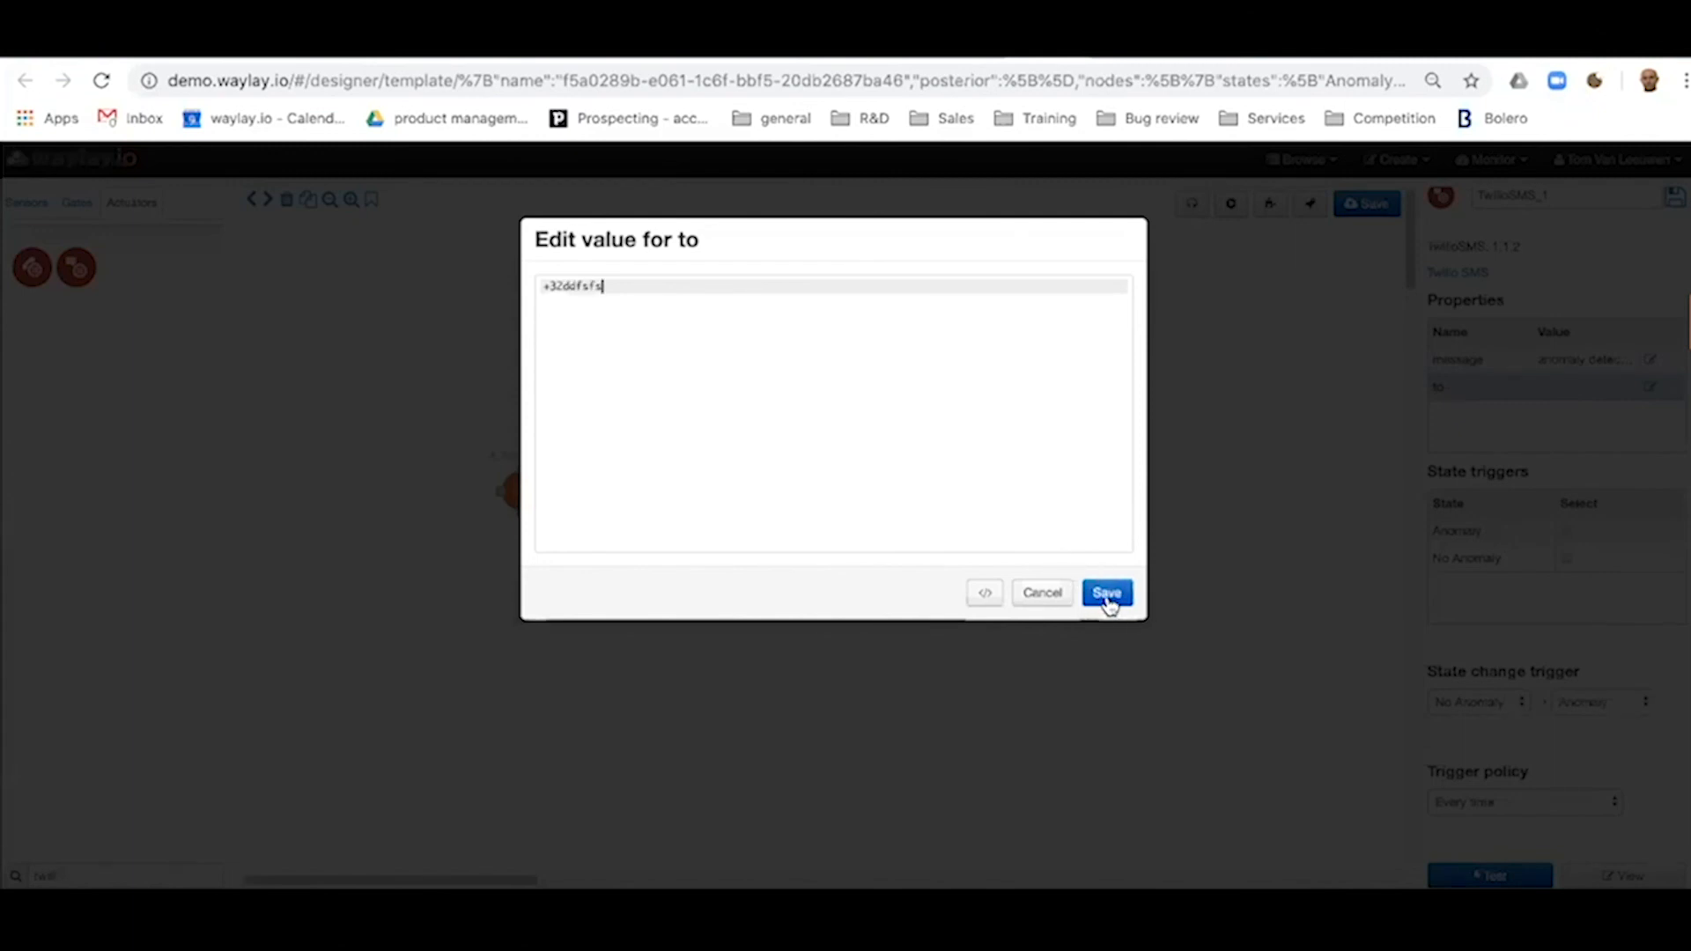
{"action": "left_click", "coordinate": [1107, 595]}
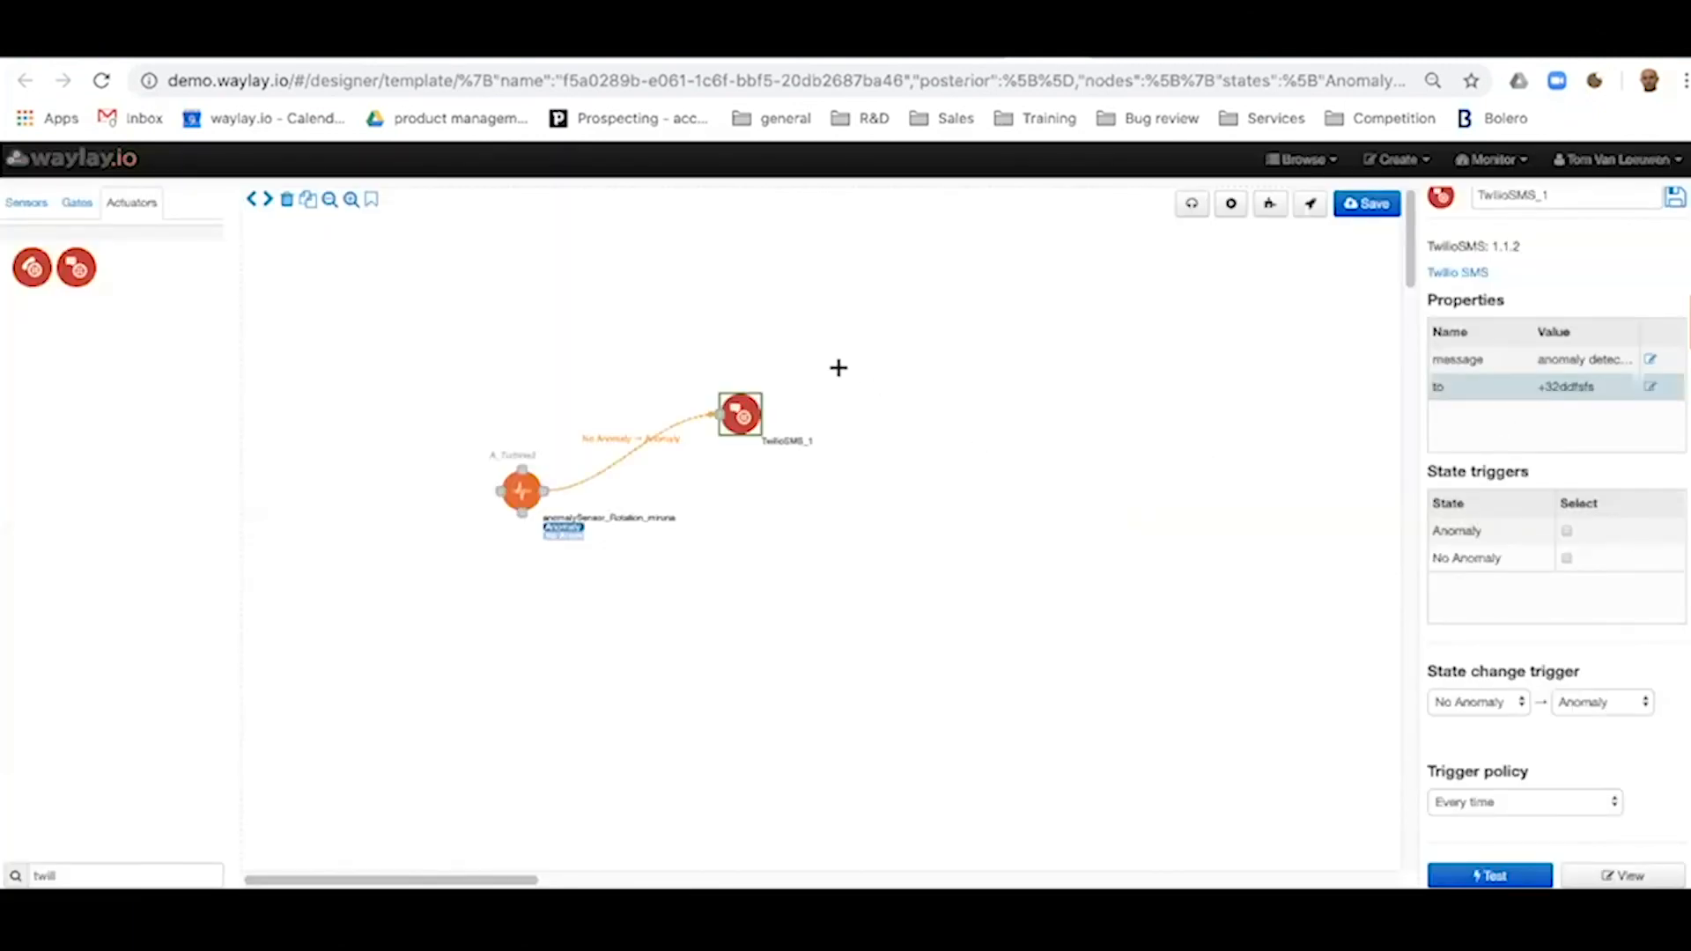